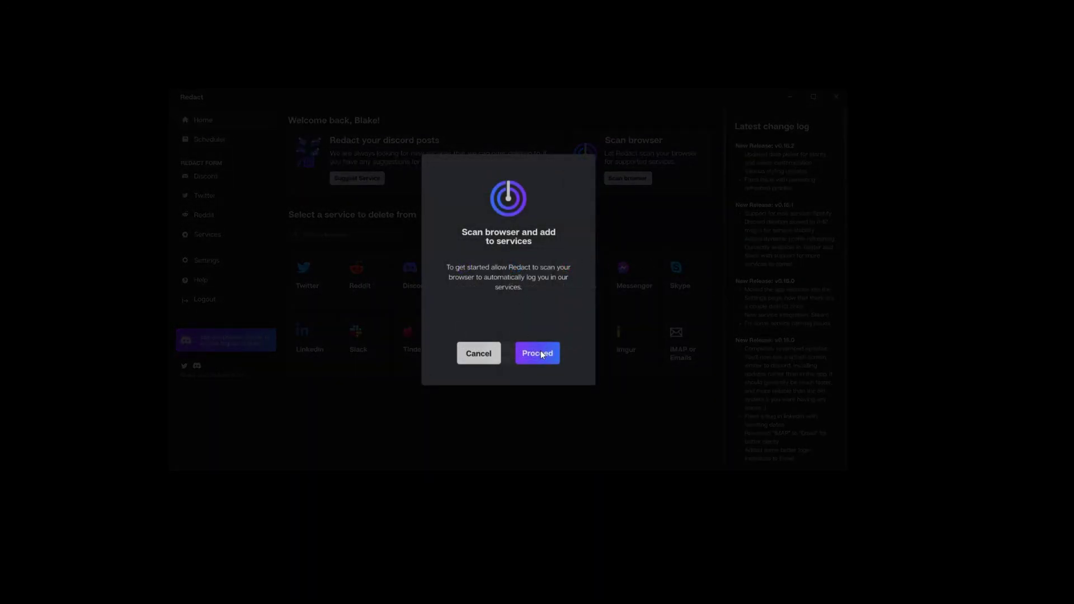
# Run the browser scan four times, adding the found Reddit, Discord and Twitch accounts each time.
pyautogui.click(540, 352)
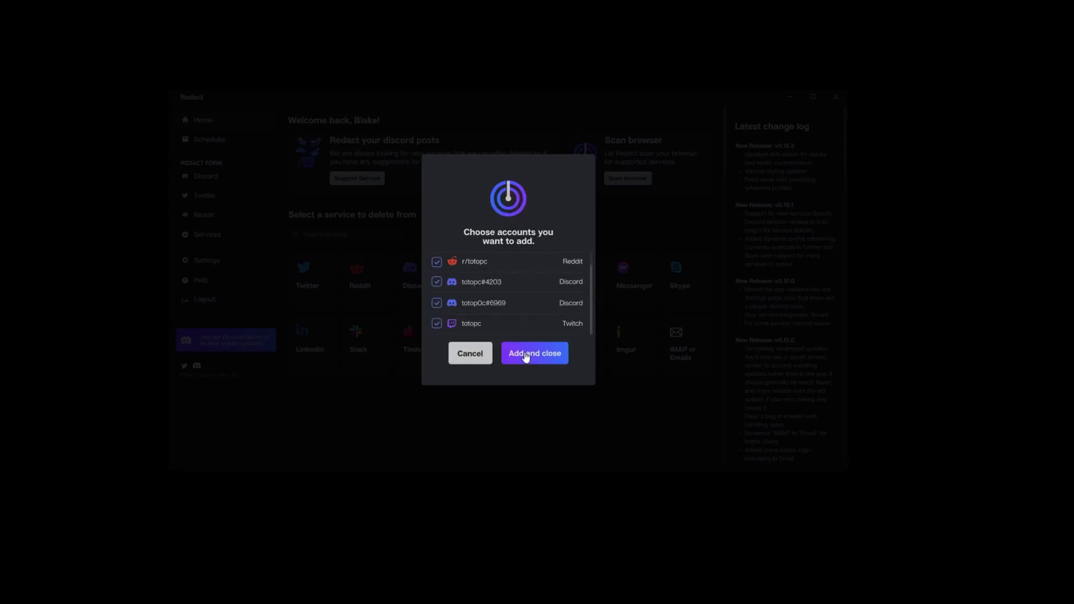
pyautogui.click(526, 355)
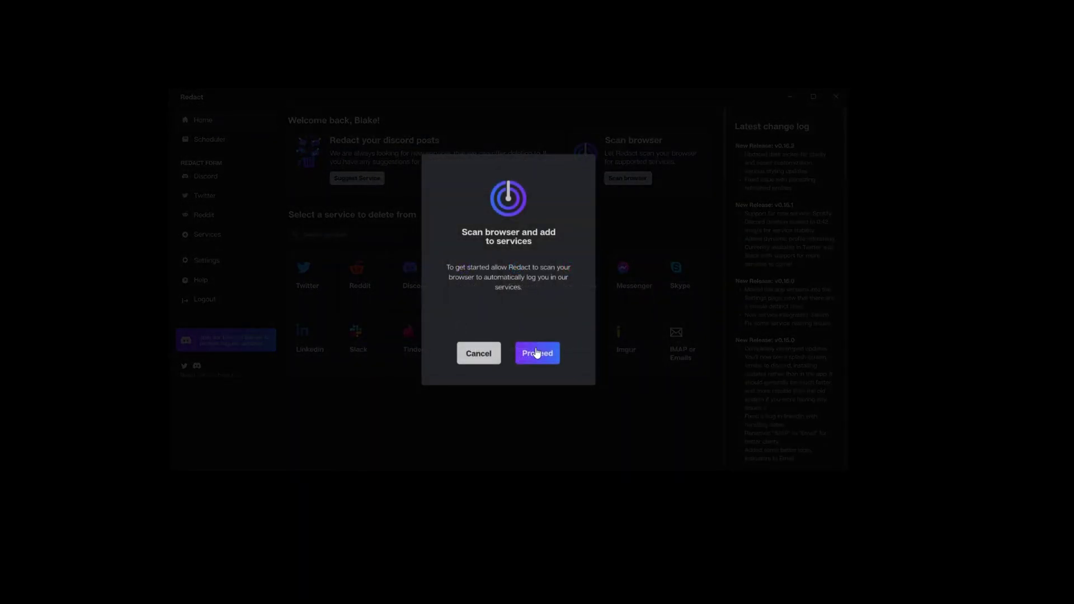
pyautogui.click(535, 350)
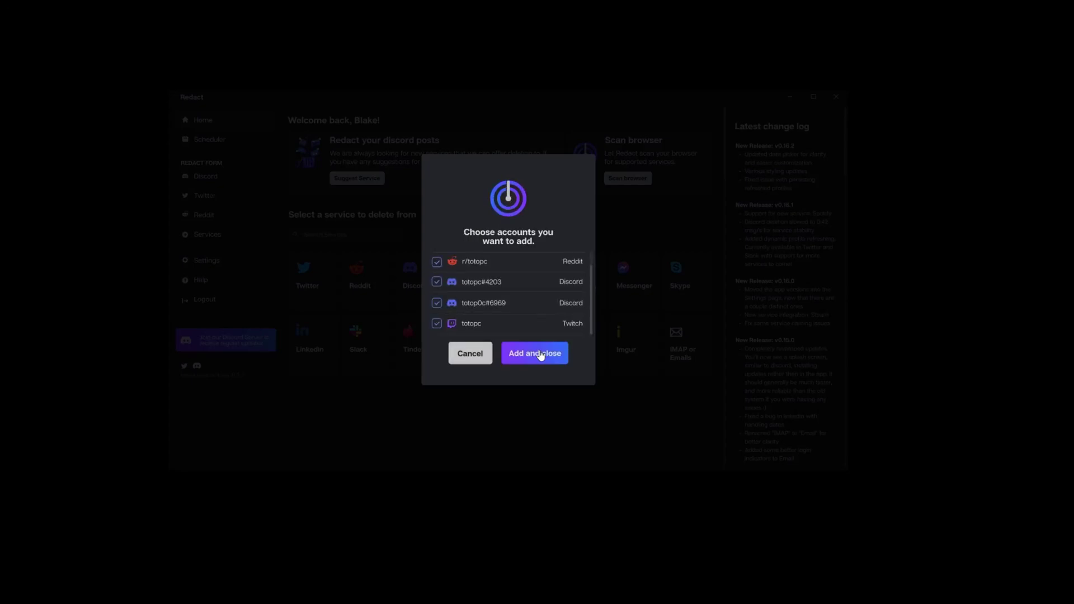
pyautogui.click(540, 354)
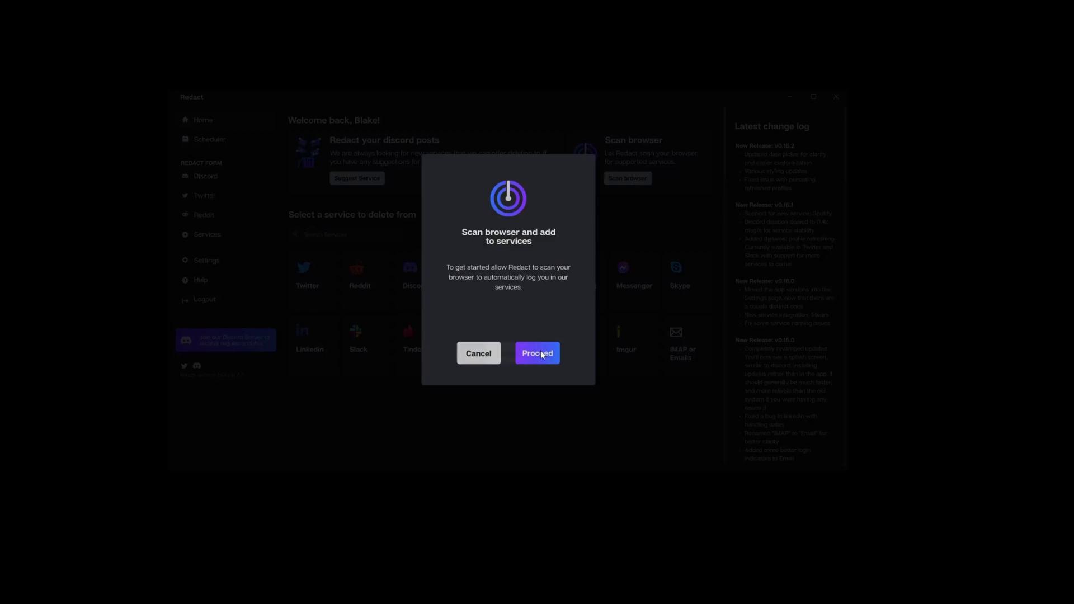
pyautogui.click(542, 355)
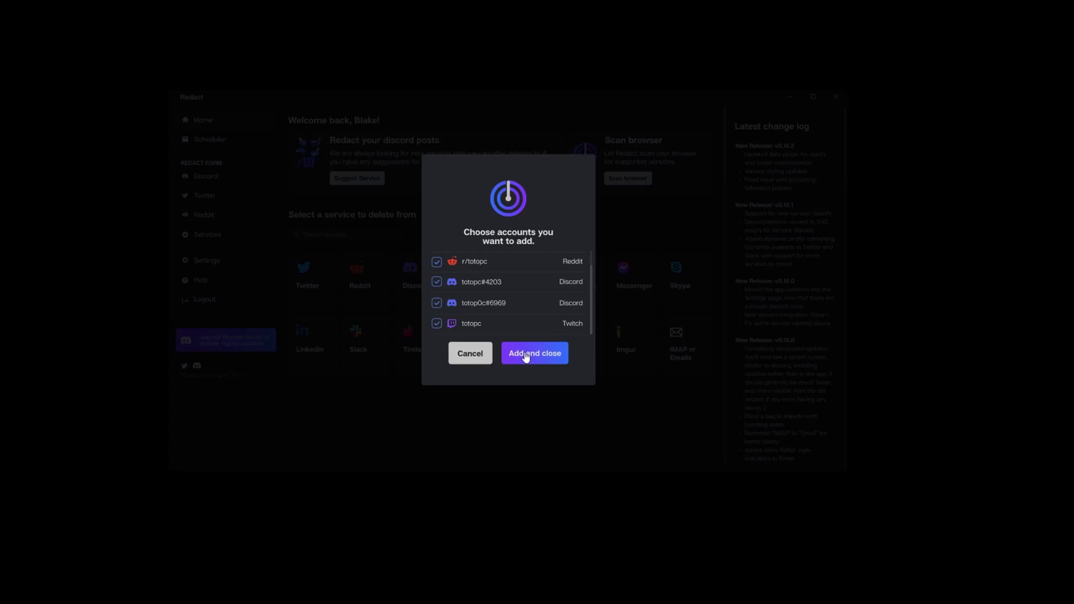
pyautogui.click(525, 357)
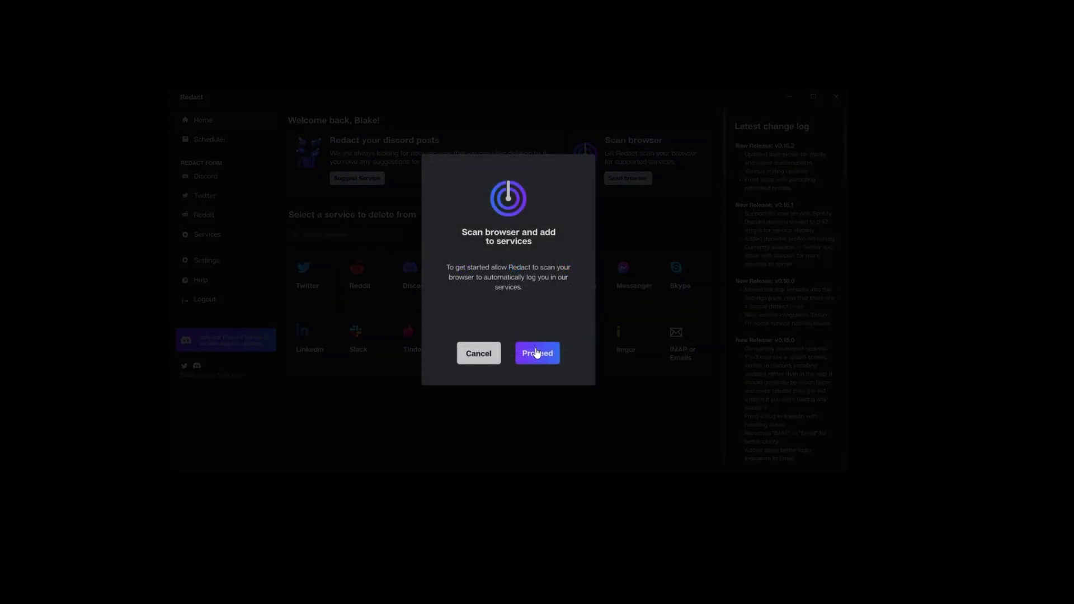
pyautogui.click(536, 352)
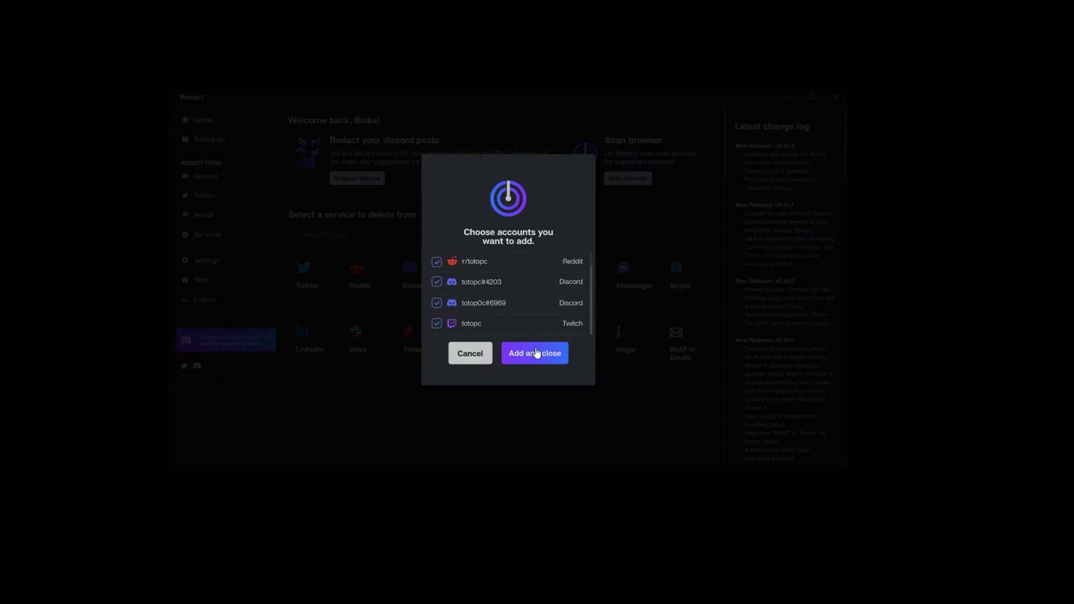
pyautogui.click(541, 354)
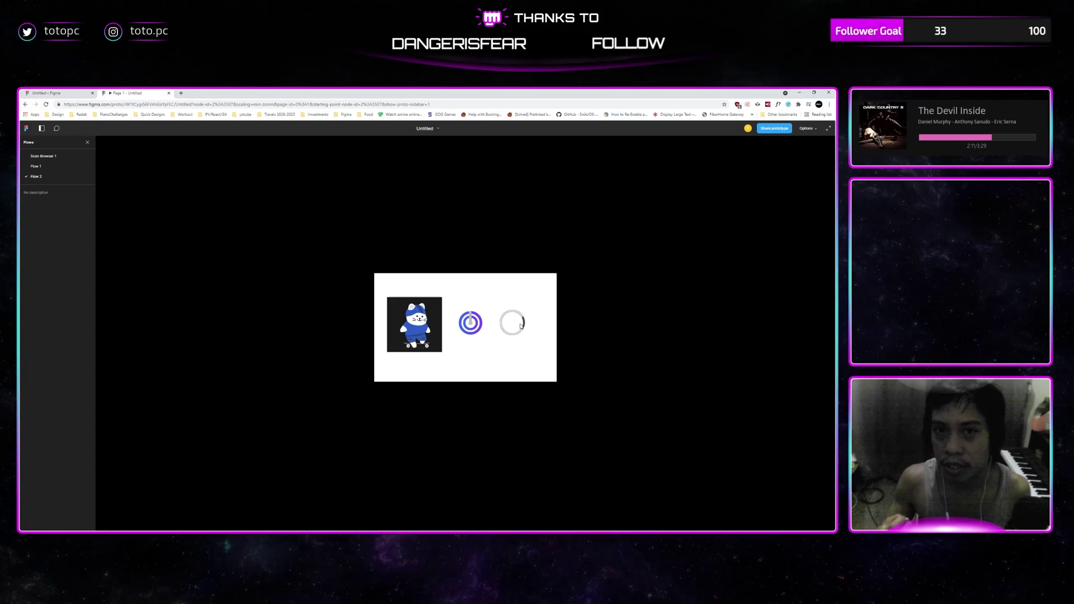
# In the Figma file, find and select the first desktop frame, Desktop-446.
pyautogui.click(74, 91)
pyautogui.scroll(5, 507, 389)
pyautogui.keyDown('ctrl'); pyautogui.scroll(-3, 510, 393); pyautogui.keyUp('ctrl')
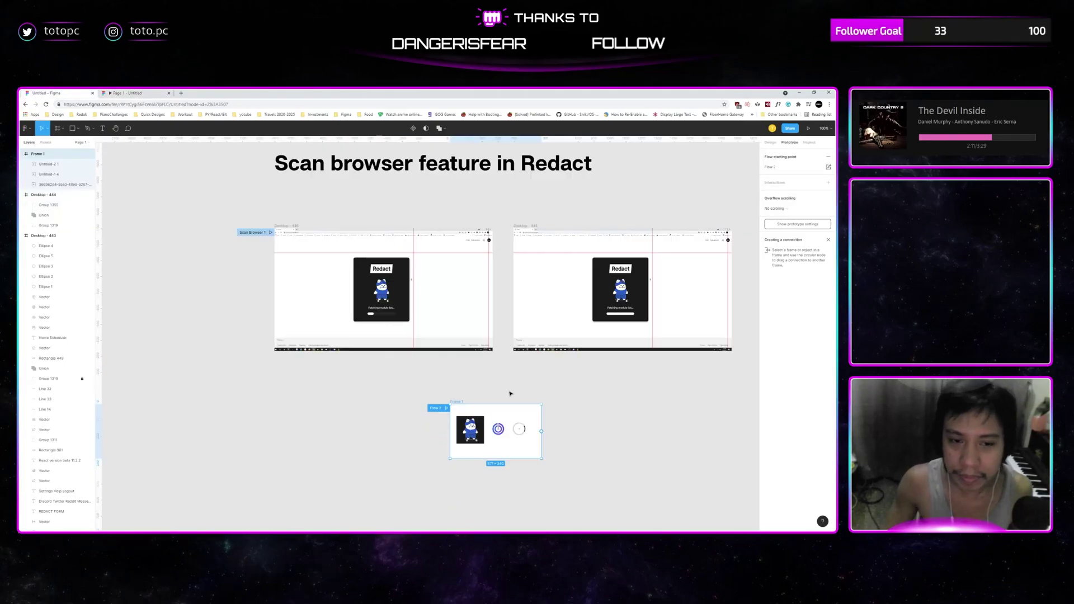
pyautogui.hscroll(-2, 535, 227)
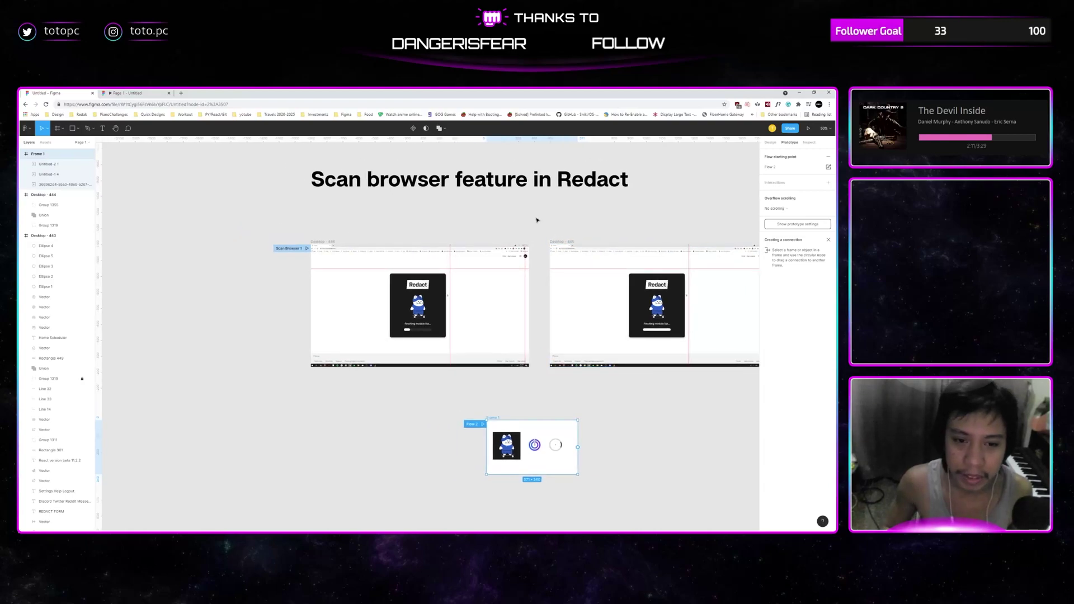
pyautogui.hotkey('shift', '0')
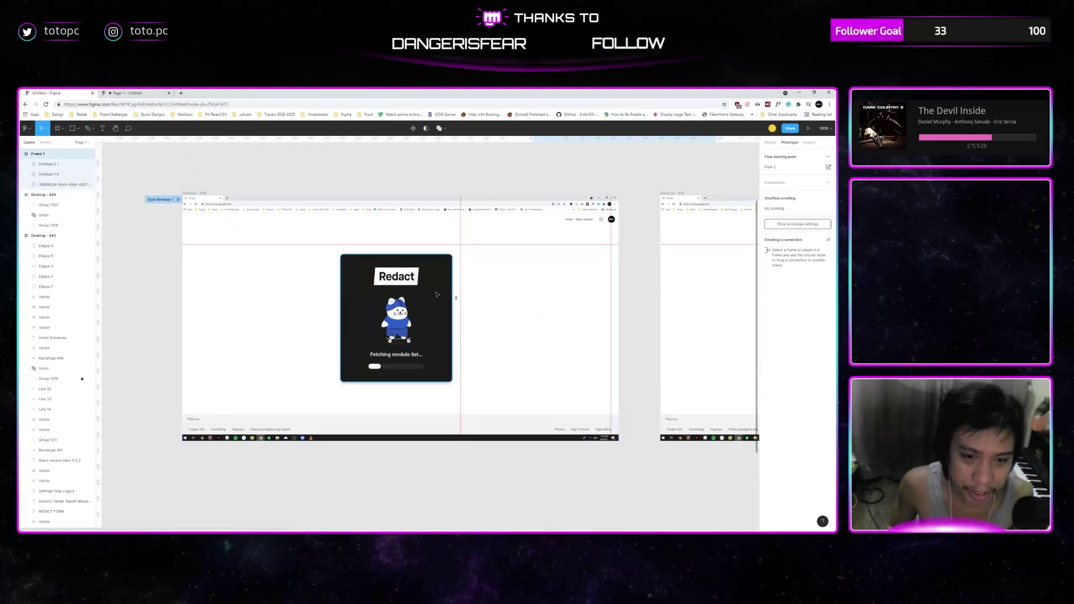
pyautogui.click(437, 295)
pyautogui.hscroll(1, 436, 294)
pyautogui.hscroll(3, 407, 290)
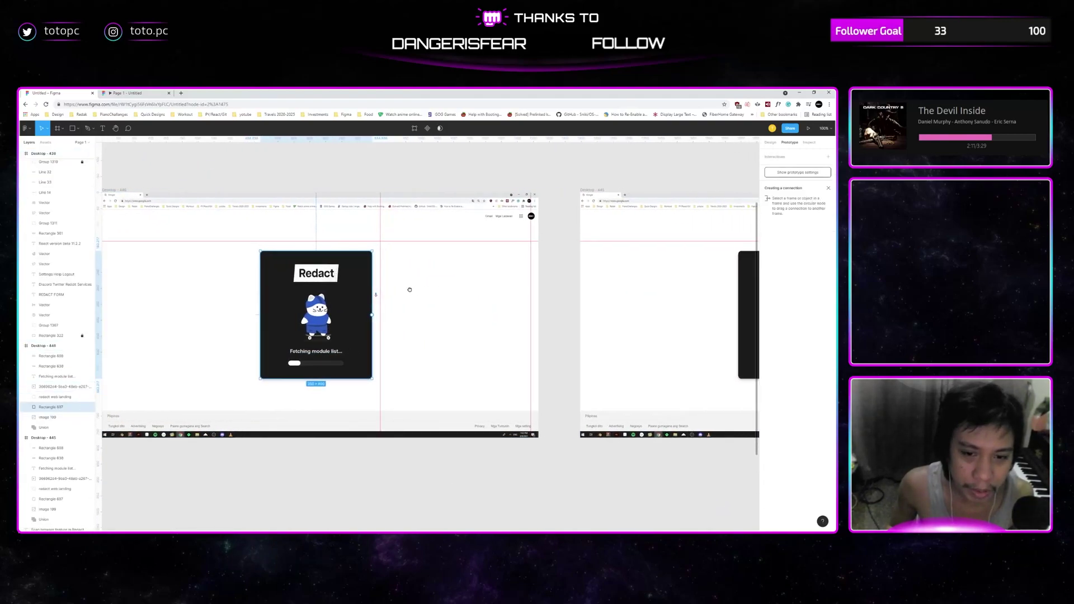
pyautogui.click(292, 197)
pyautogui.hscroll(-4, 292, 197)
pyautogui.click(291, 211)
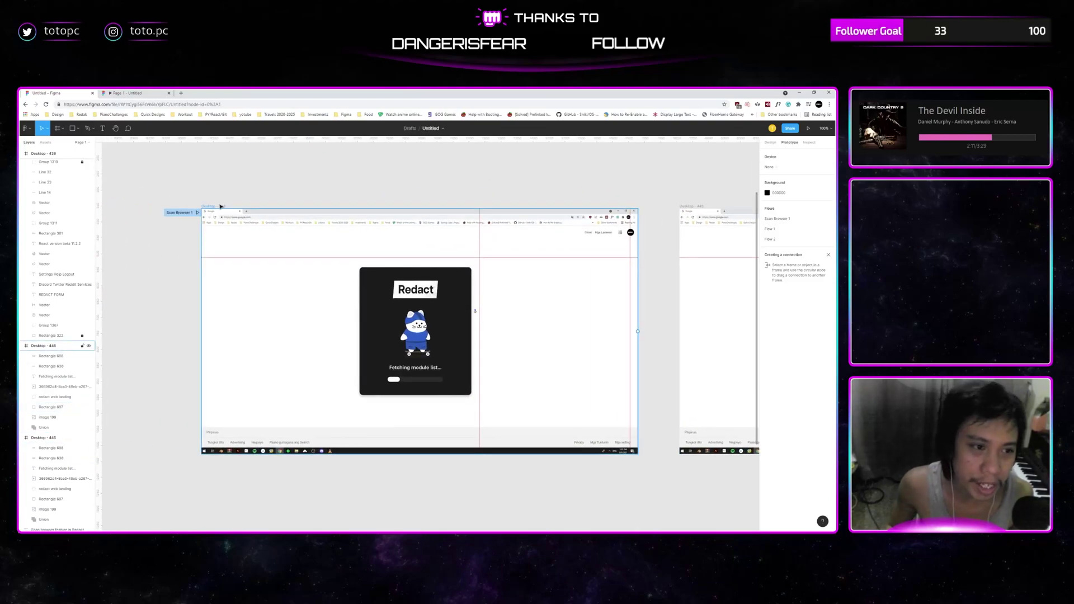
pyautogui.hscroll(-1, 291, 197)
pyautogui.hscroll(2, 617, 160)
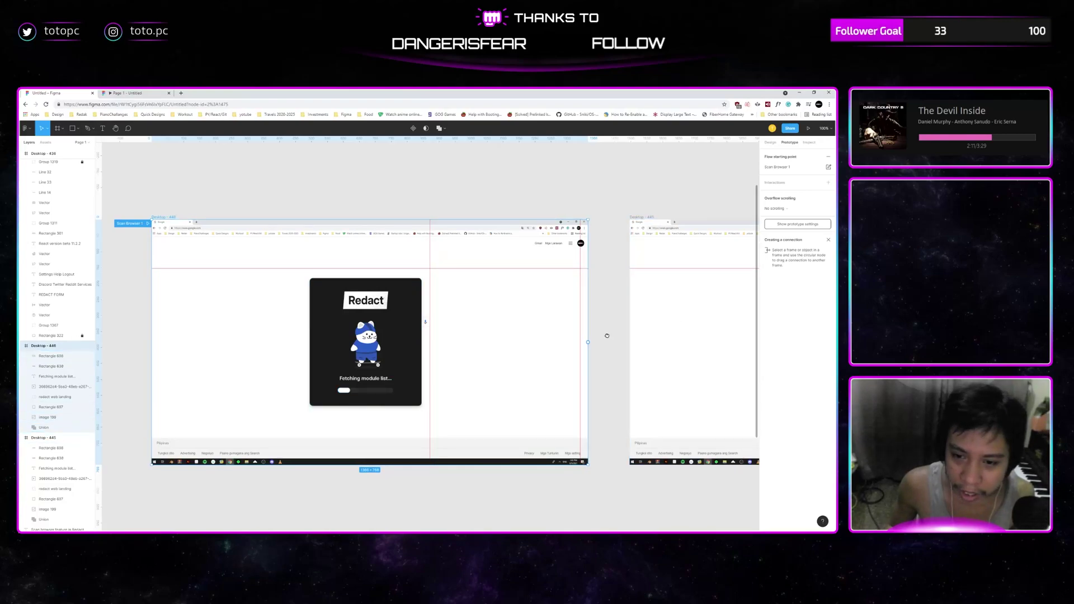
pyautogui.hscroll(1, 669, 306)
# Link Desktop-446 to Desktop-445 with an After delay (800ms) Smart animate transition.
pyautogui.moveTo(569, 335); pyautogui.dragTo(688, 311)
pyautogui.click(702, 208)
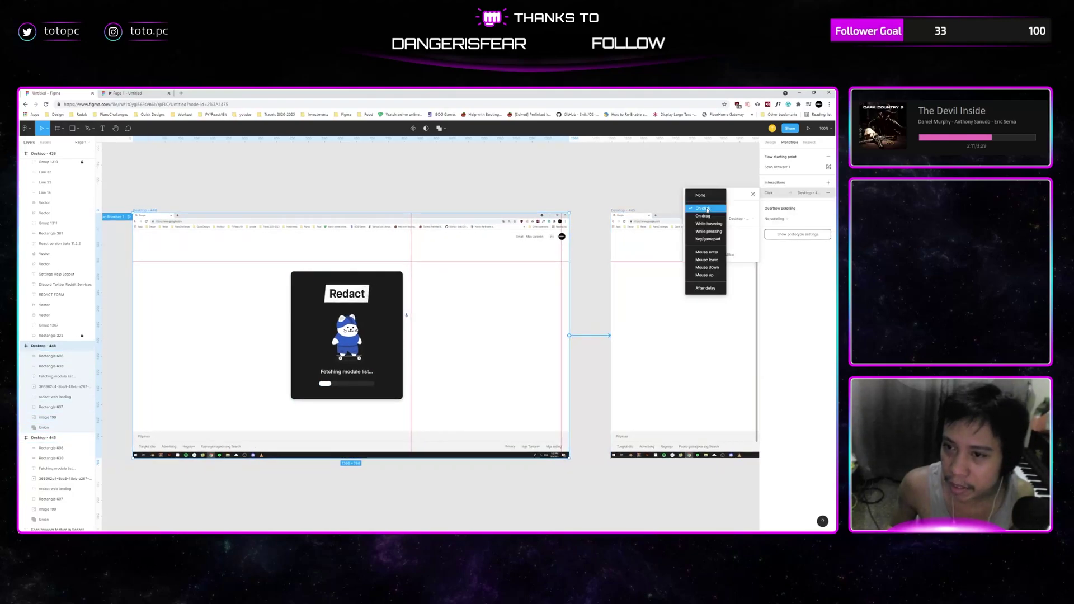
pyautogui.click(705, 289)
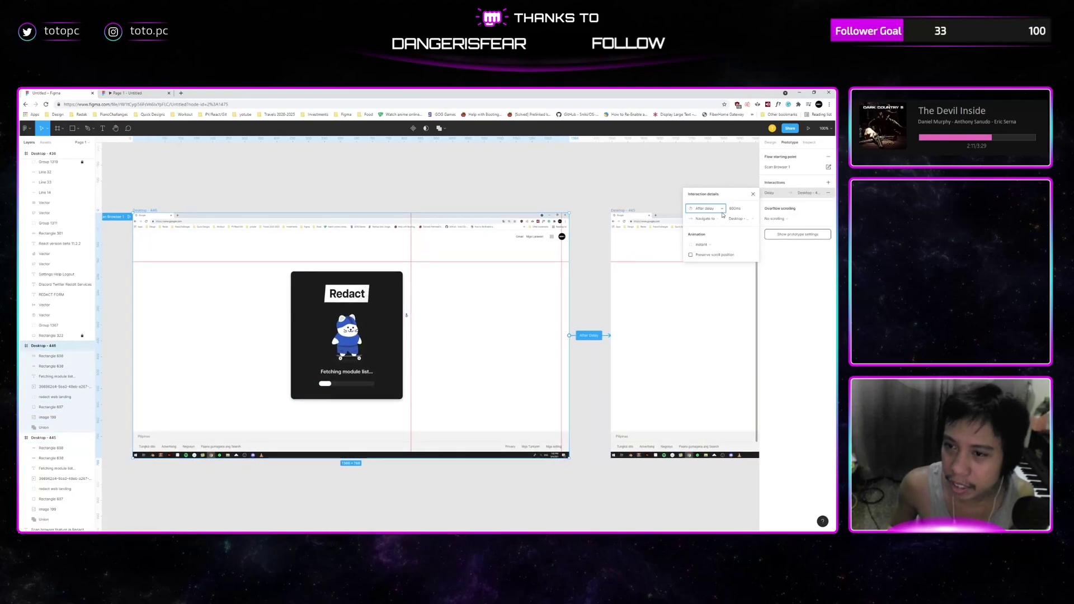
pyautogui.click(714, 241)
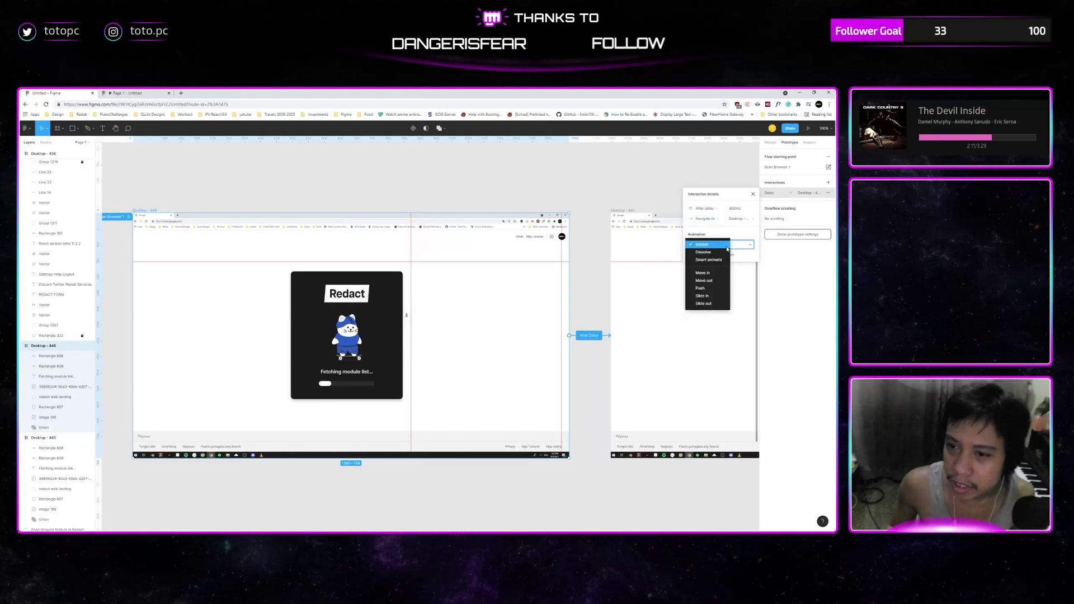
pyautogui.click(707, 262)
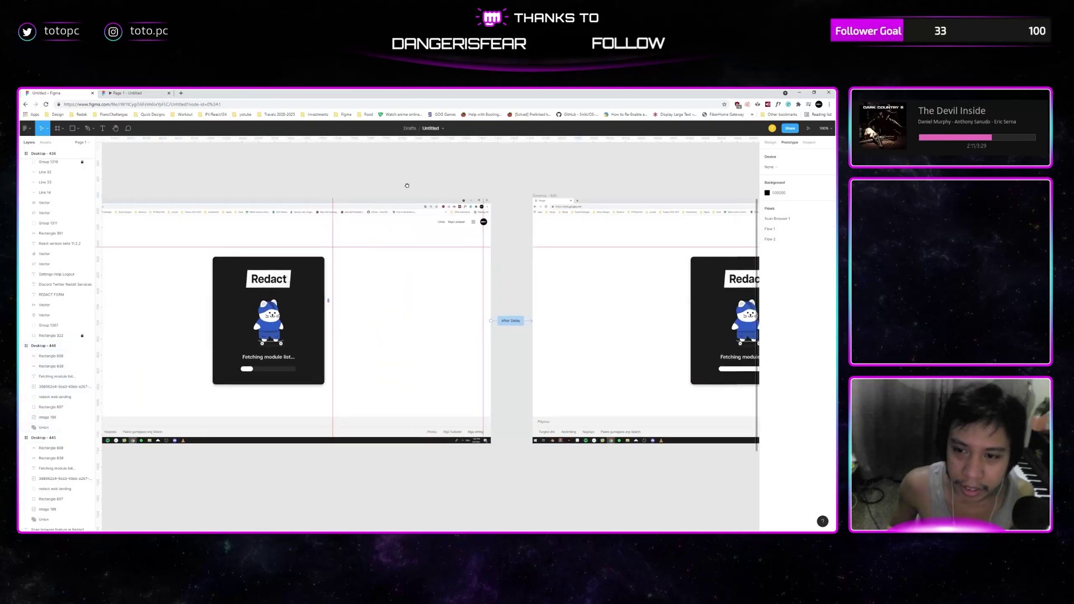
pyautogui.hscroll(3, 392, 307)
# Compare the loading bars on the first and second loading cards.
pyautogui.click(218, 362)
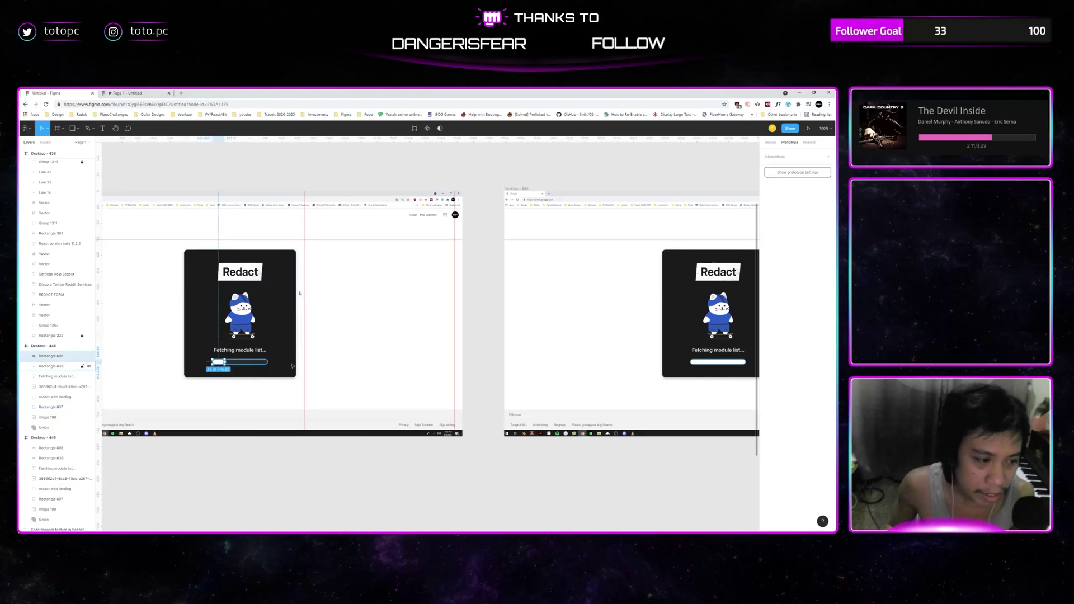
pyautogui.hscroll(3, 391, 363)
pyautogui.click(597, 362)
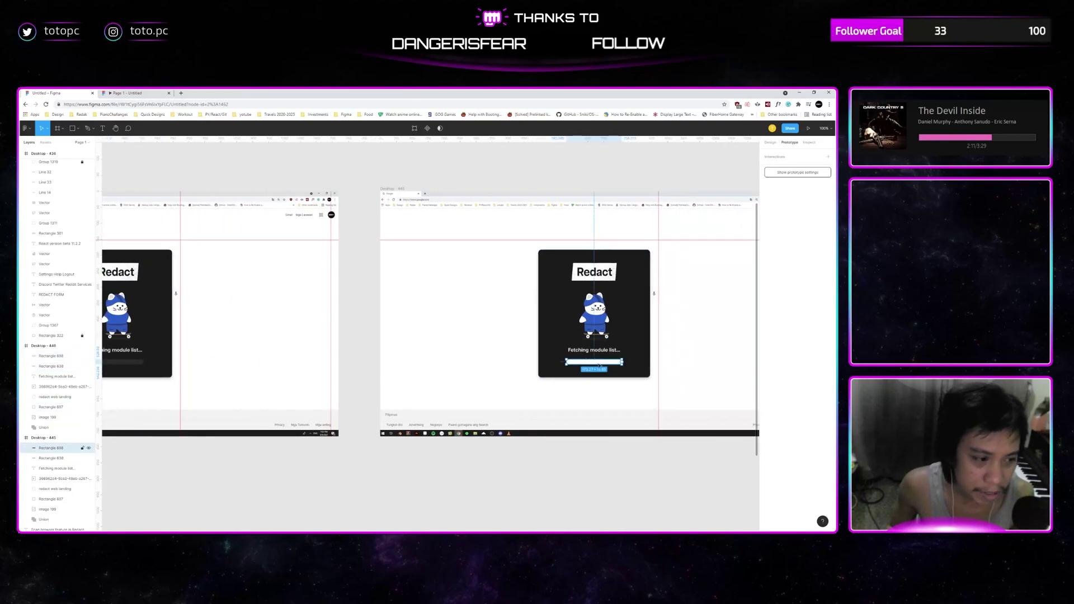
pyautogui.hscroll(-4, 447, 354)
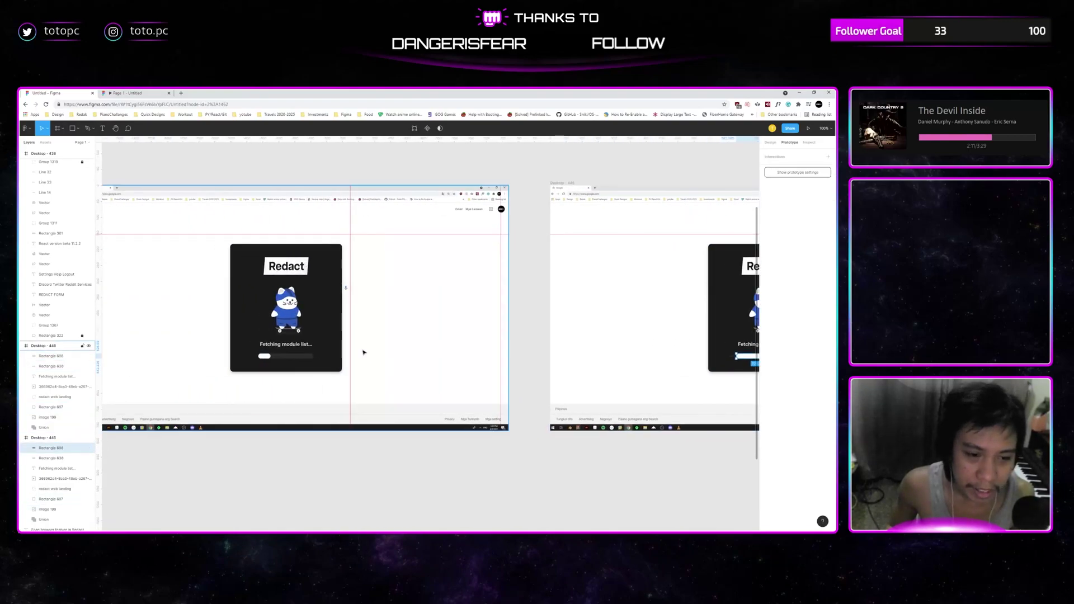
pyautogui.click(271, 357)
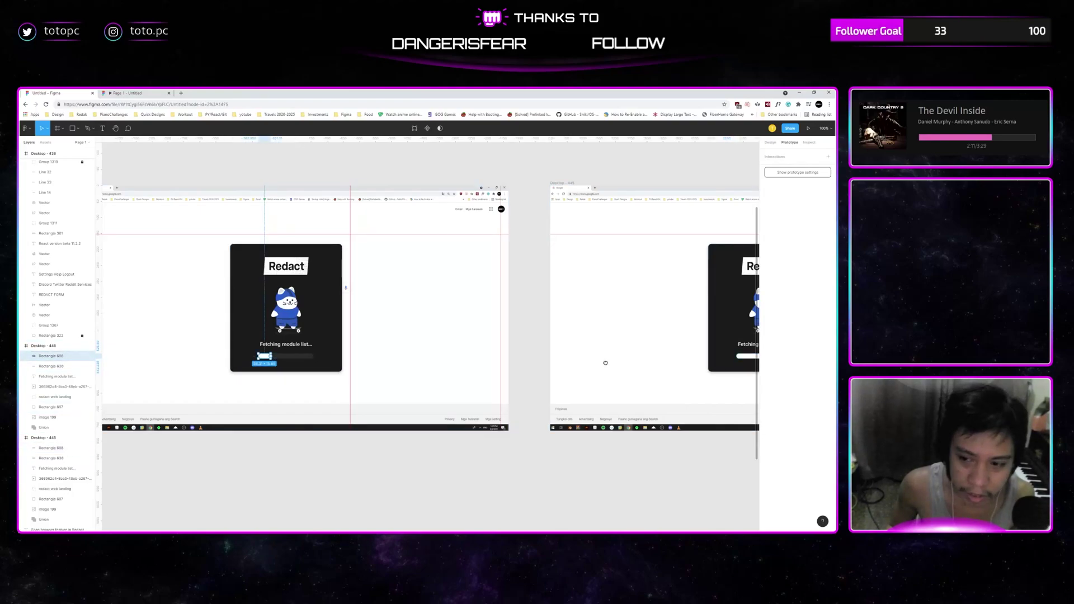
pyautogui.hscroll(4, 606, 364)
pyautogui.hscroll(-4, 473, 364)
pyautogui.click(571, 331)
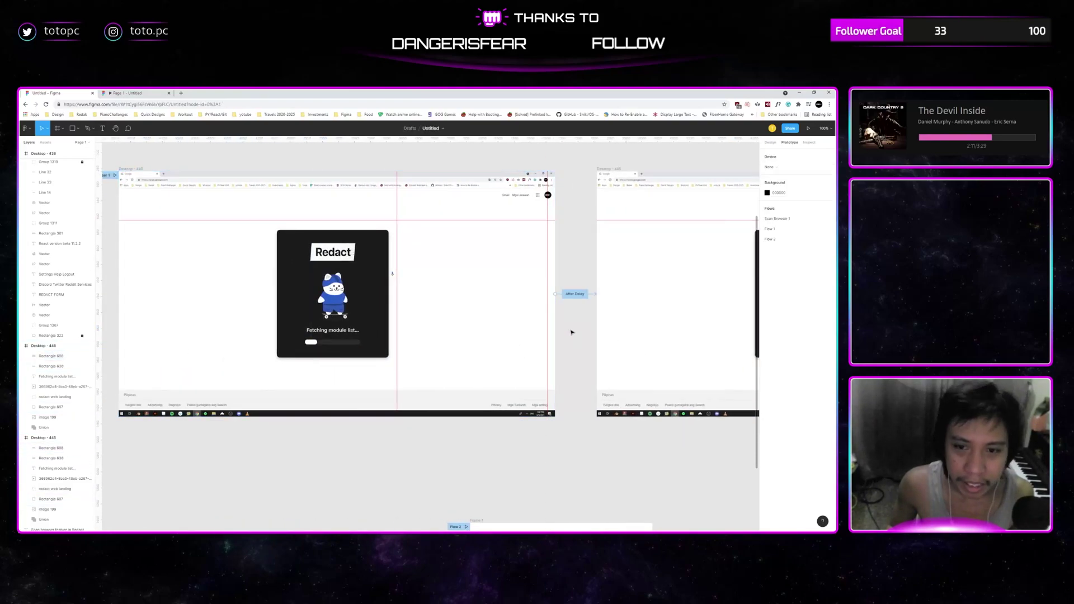
pyautogui.scroll(1, 559, 358)
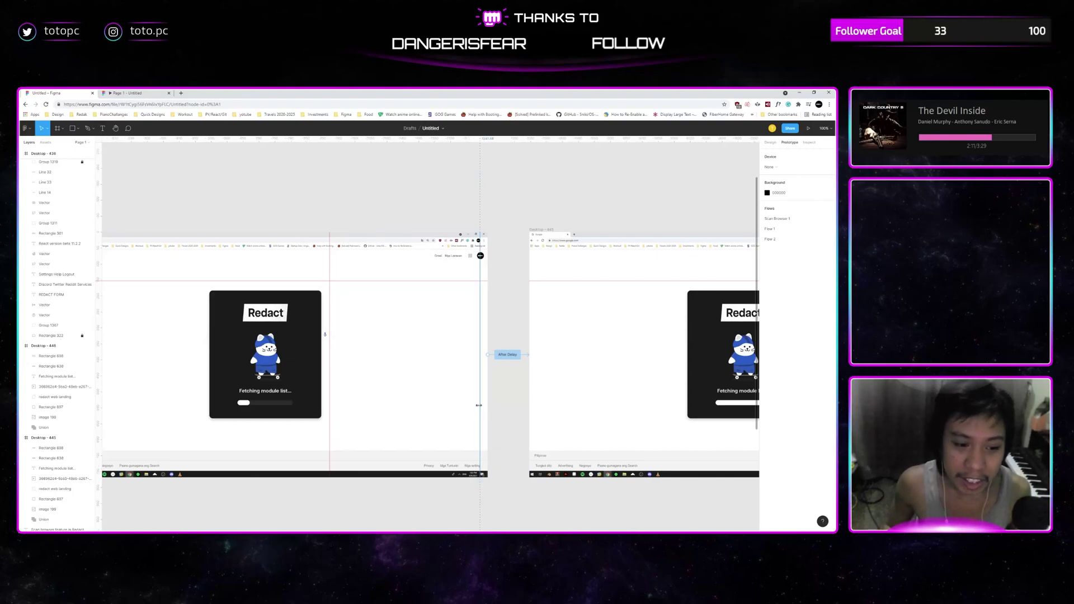
pyautogui.hscroll(-5, 479, 405)
pyautogui.scroll(3, 457, 367)
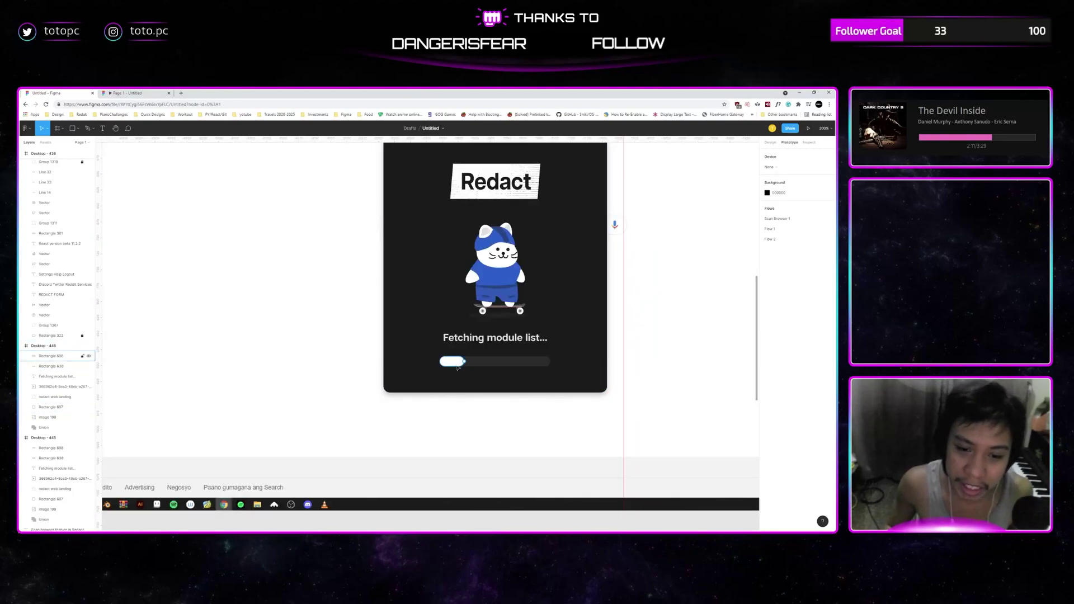
# Stretch the white progress pill (Rectangle 698) to about two-thirds of the track.
pyautogui.doubleClick(456, 364)
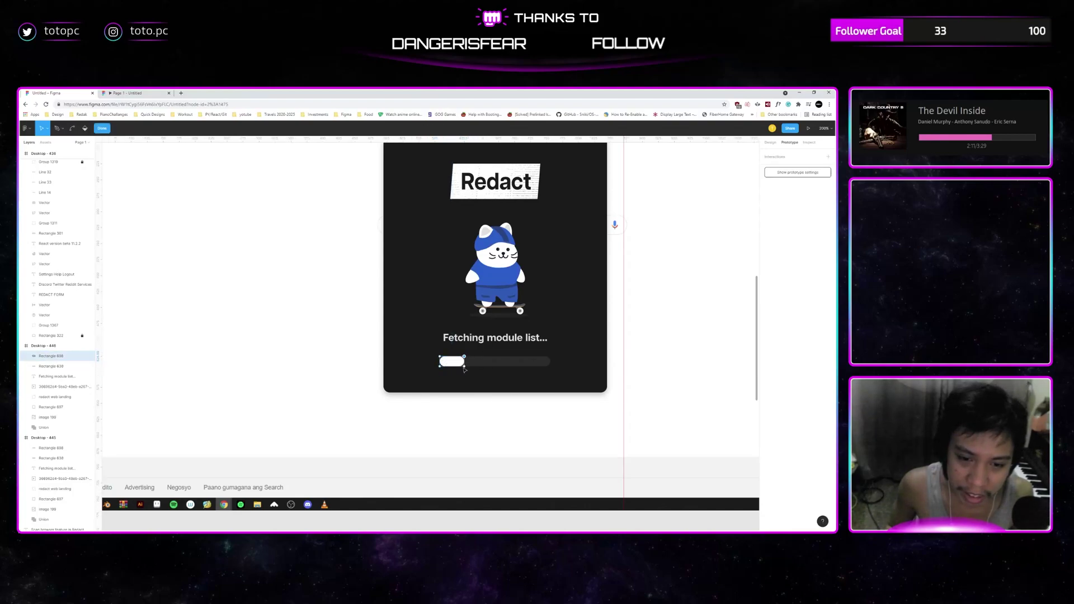
pyautogui.press('Escape')
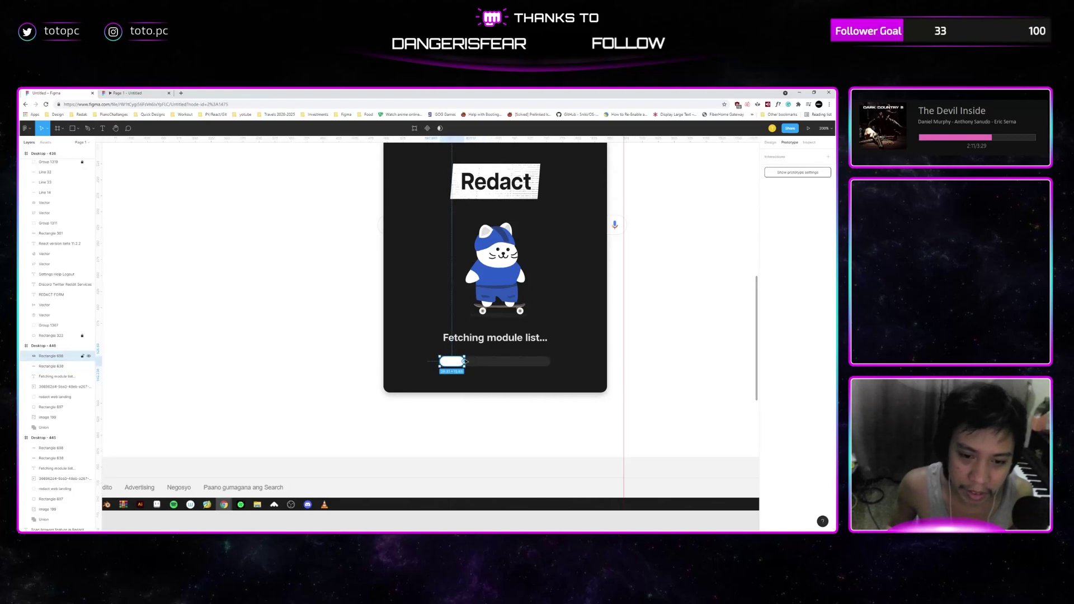
pyautogui.hotkey('ctrl', '=')
pyautogui.moveTo(501, 387)
pyautogui.mouseDown()
pyautogui.moveTo(613, 399)
pyautogui.moveTo(612, 385)
pyautogui.mouseUp()
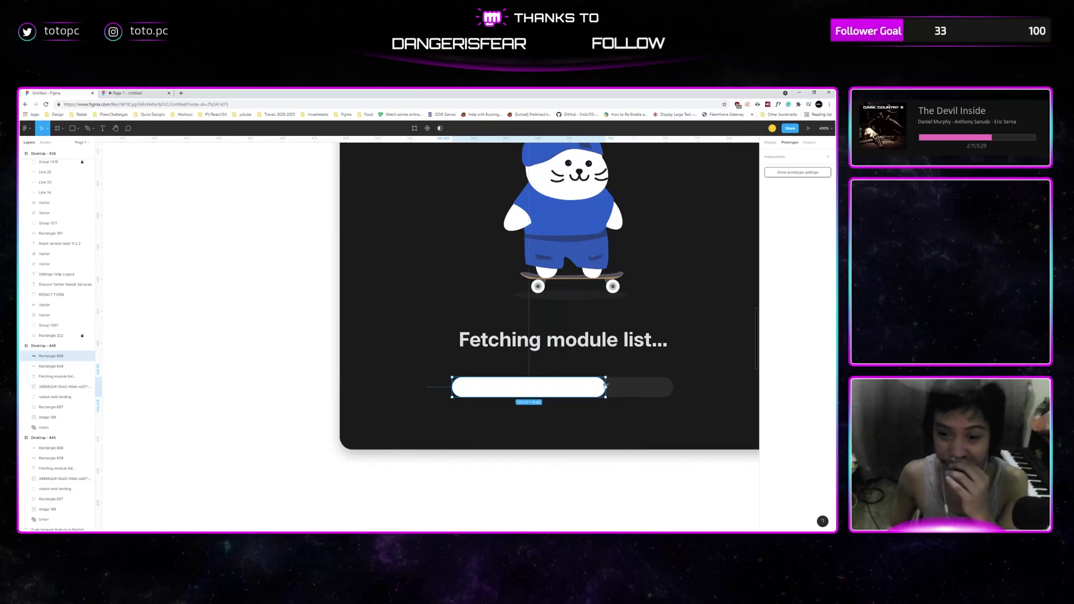
pyautogui.hotkey('ctrl', '-')
pyautogui.hotkey('ctrl', '-')
pyautogui.press('Escape')
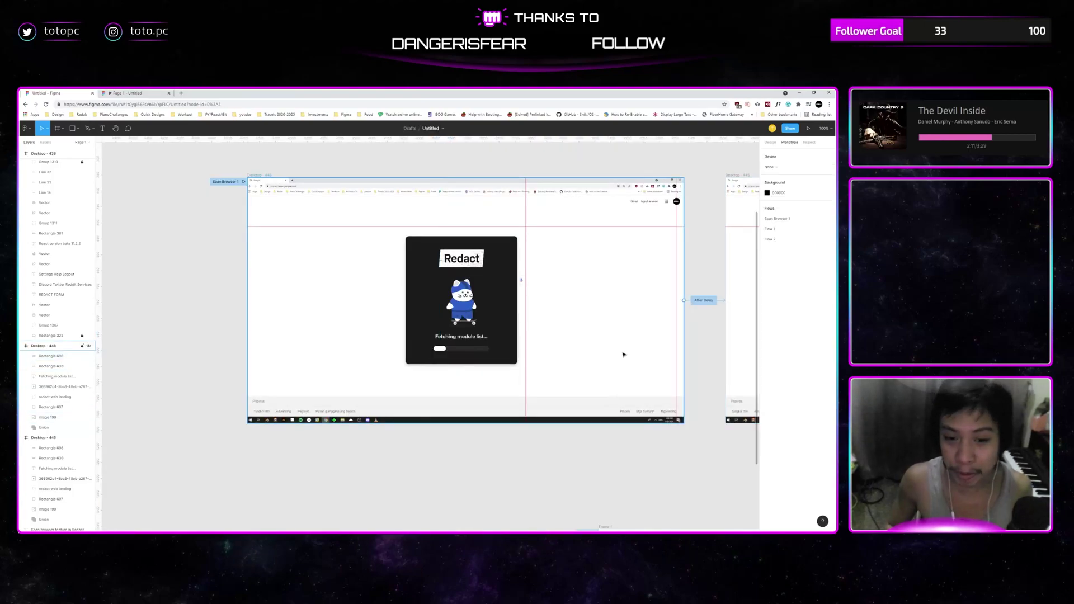
pyautogui.hscroll(5, 477, 406)
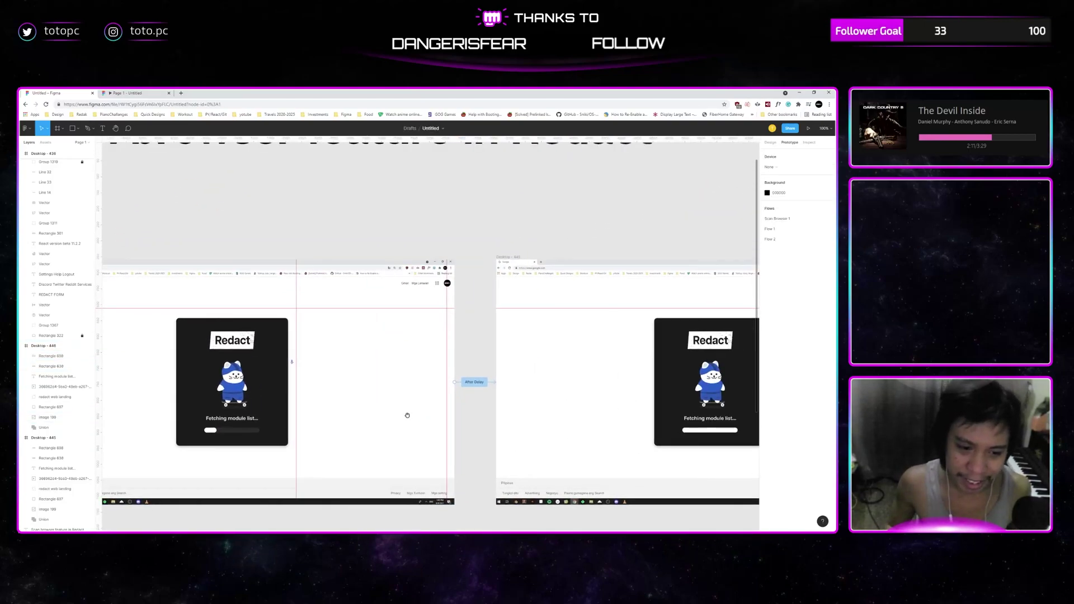
pyautogui.hscroll(3, 408, 417)
pyautogui.scroll(1, 408, 417)
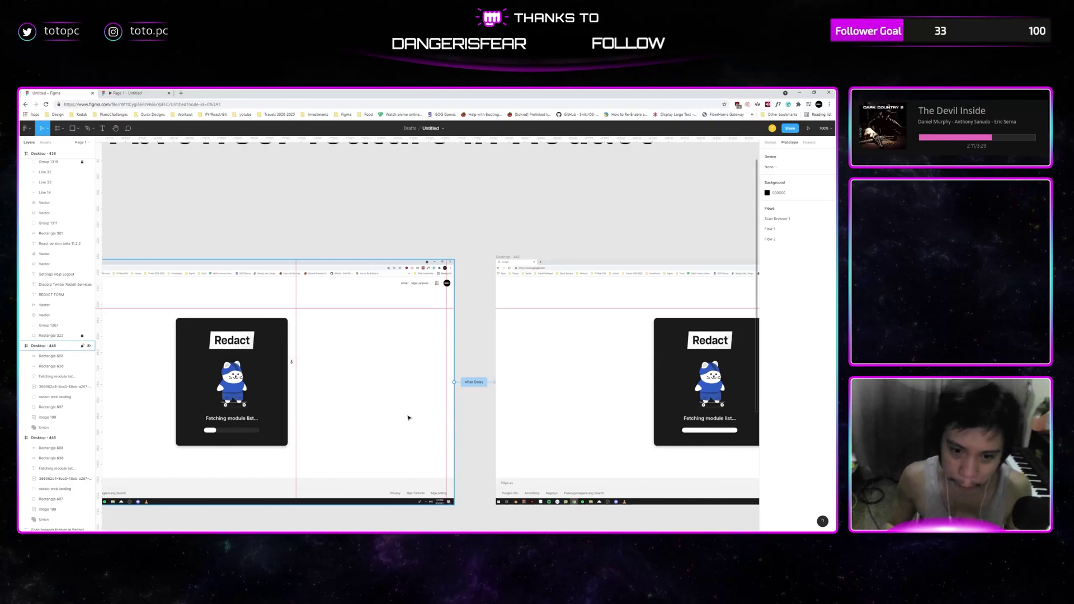
pyautogui.hscroll(5, 532, 383)
pyautogui.scroll(-2, 532, 383)
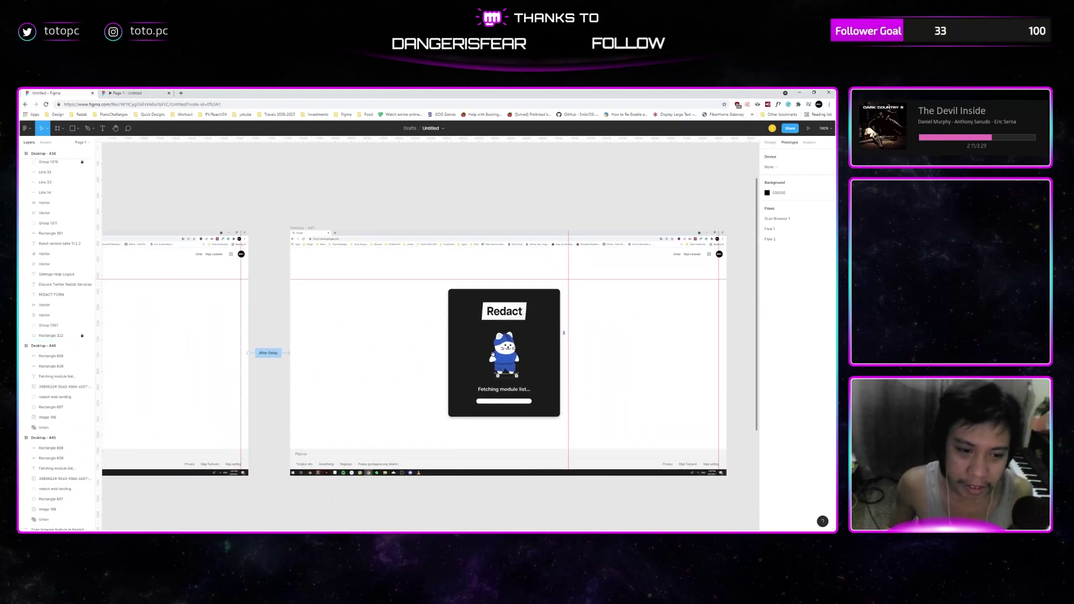
pyautogui.click(569, 319)
pyautogui.press('-')
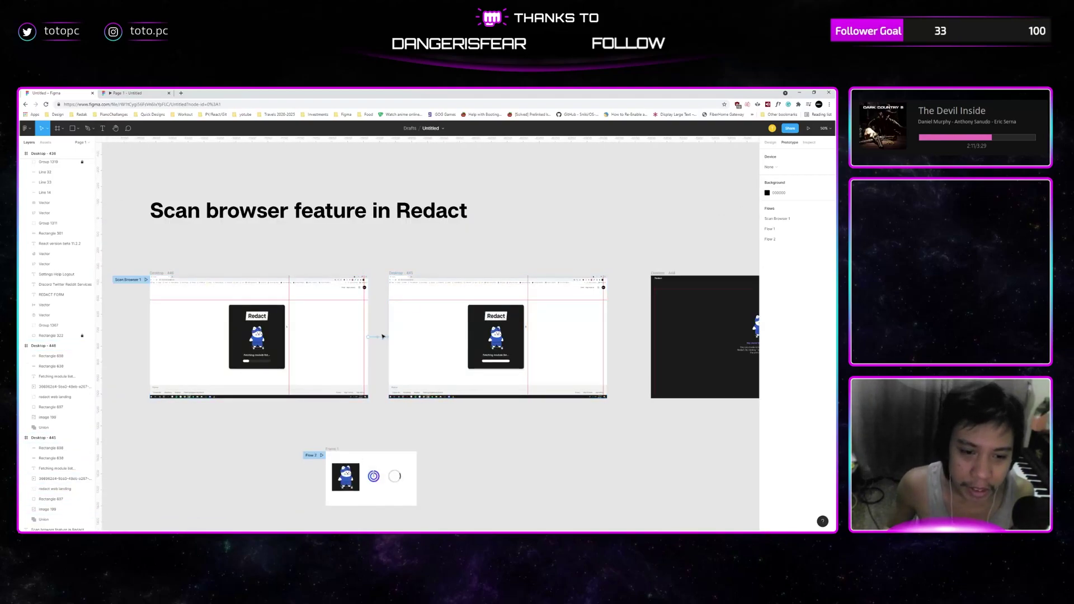
pyautogui.click(382, 337)
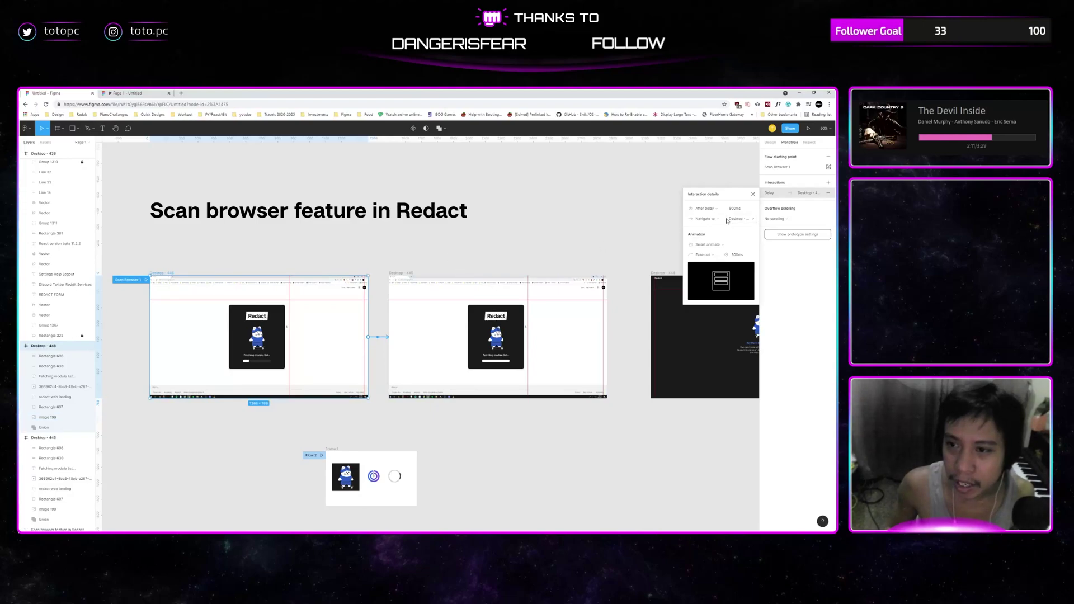
pyautogui.hscroll(-2, 559, 335)
pyautogui.scroll(3, 287, 335)
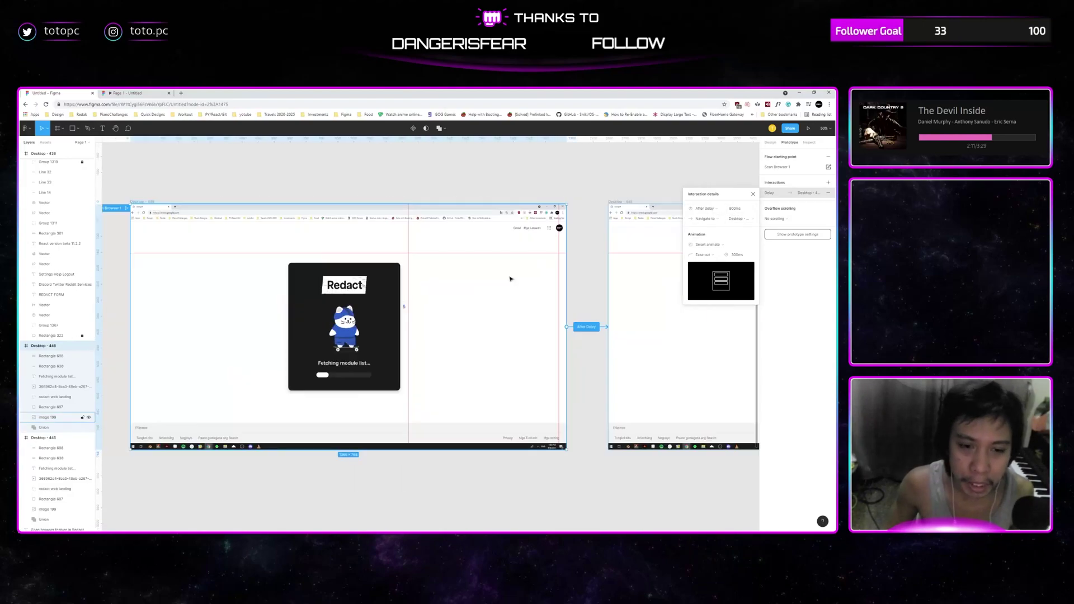
pyautogui.click(358, 335)
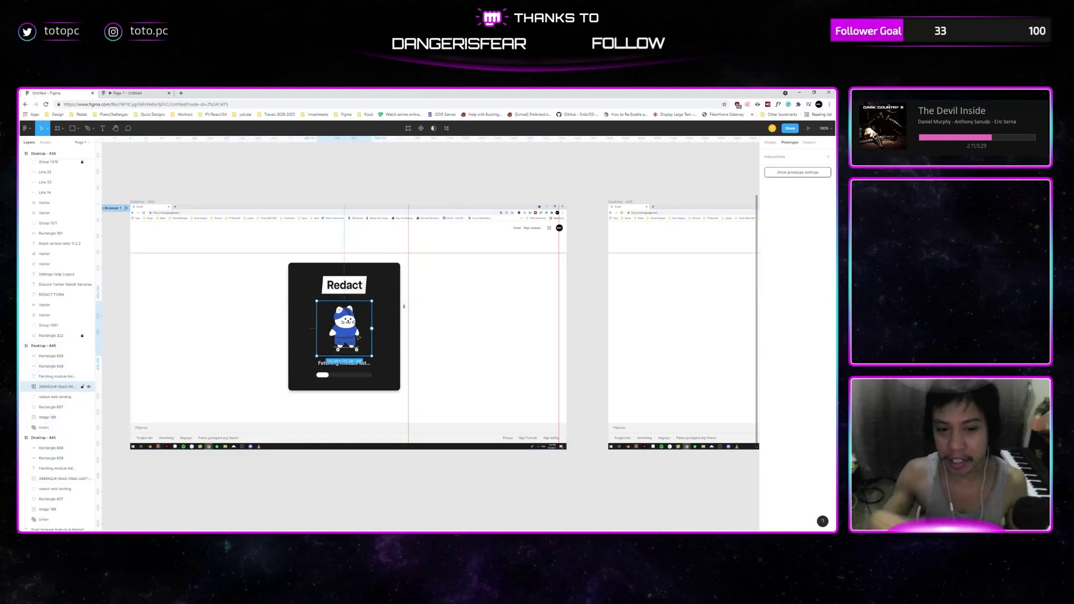
pyautogui.hscroll(1, 382, 339)
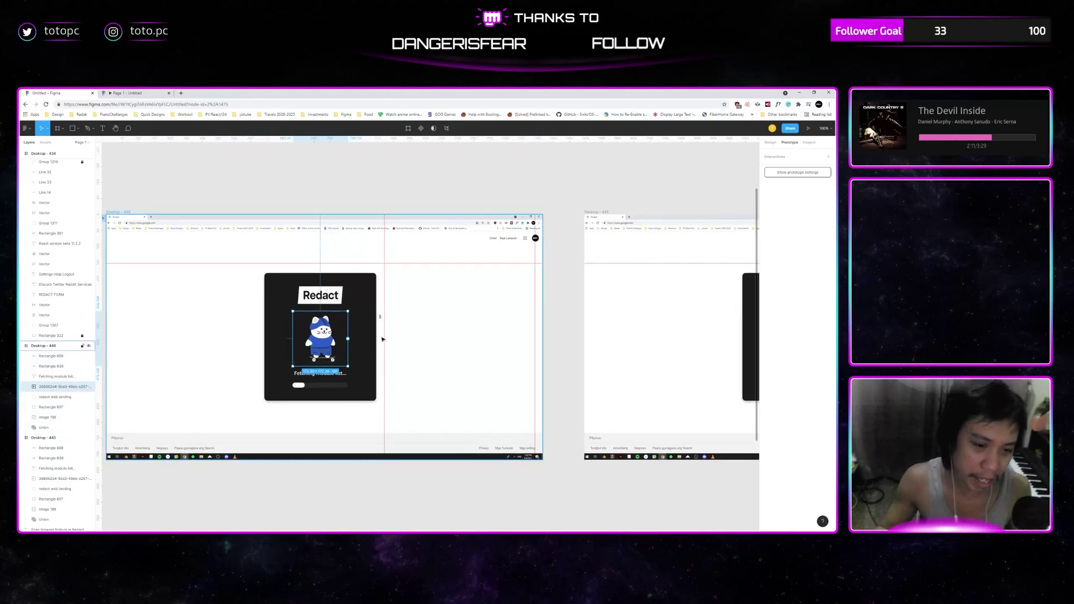
pyautogui.hscroll(5, 382, 339)
pyautogui.hscroll(8, 192, 384)
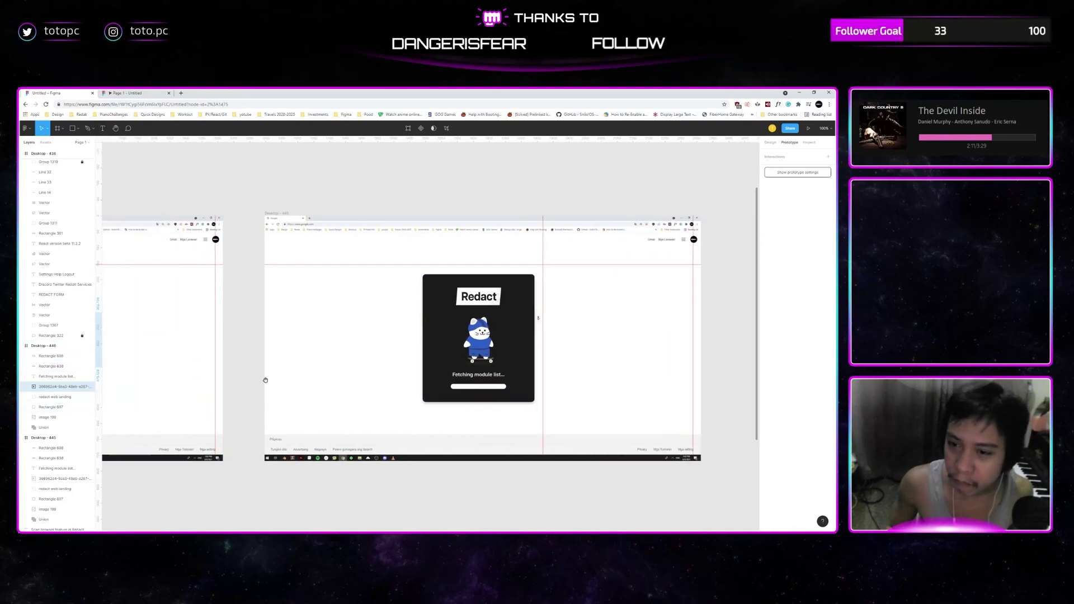
pyautogui.hscroll(4, 486, 355)
pyautogui.hscroll(-1, 486, 355)
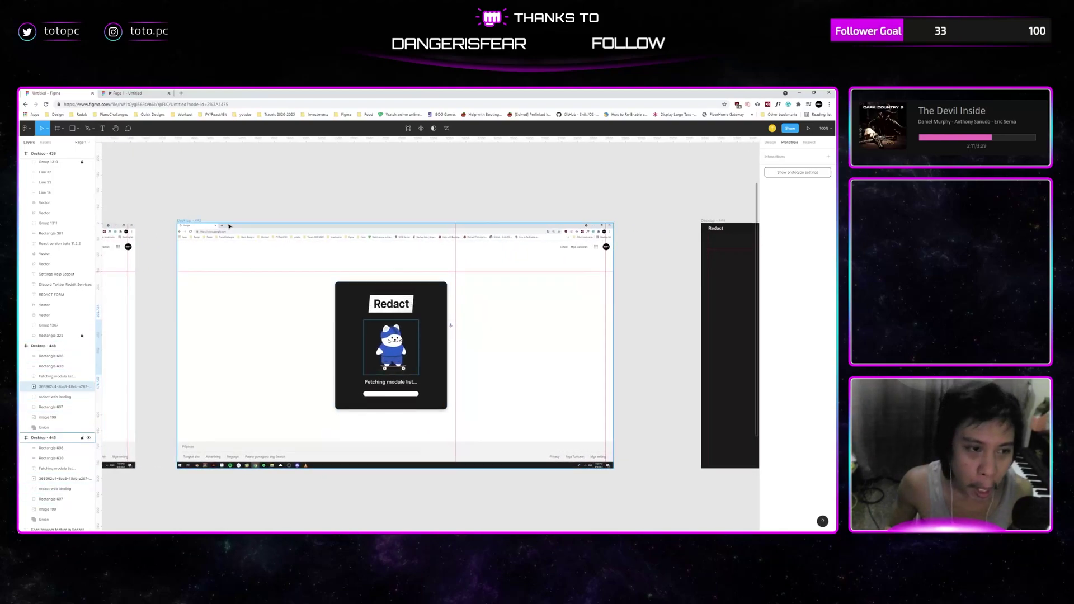
# Link the Fetching module list frame to the dark tip frame with a Dissolve animation.
pyautogui.click(199, 221)
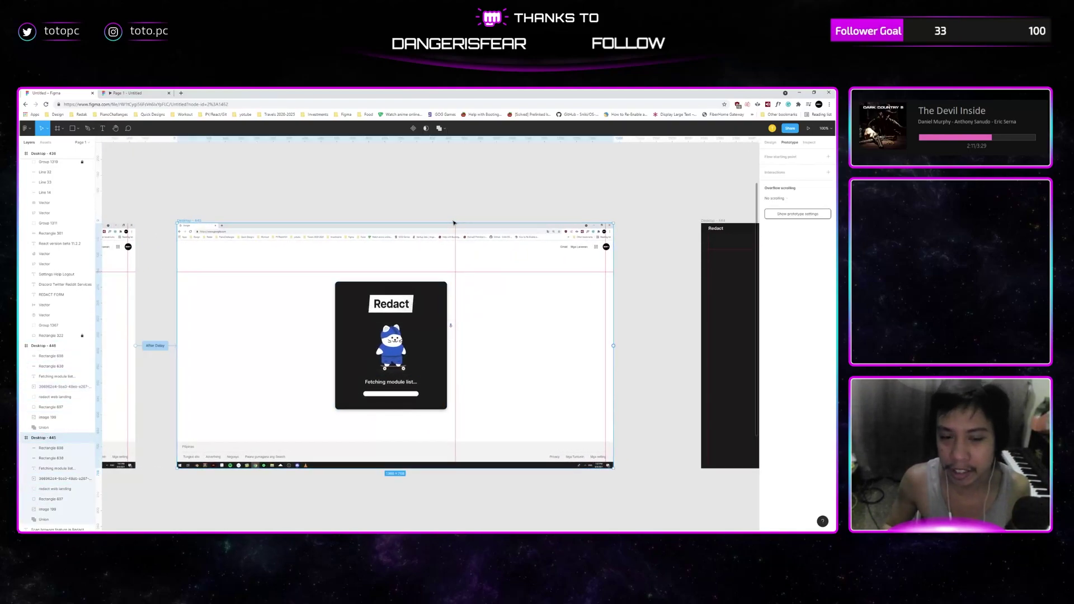
pyautogui.hscroll(4, 501, 349)
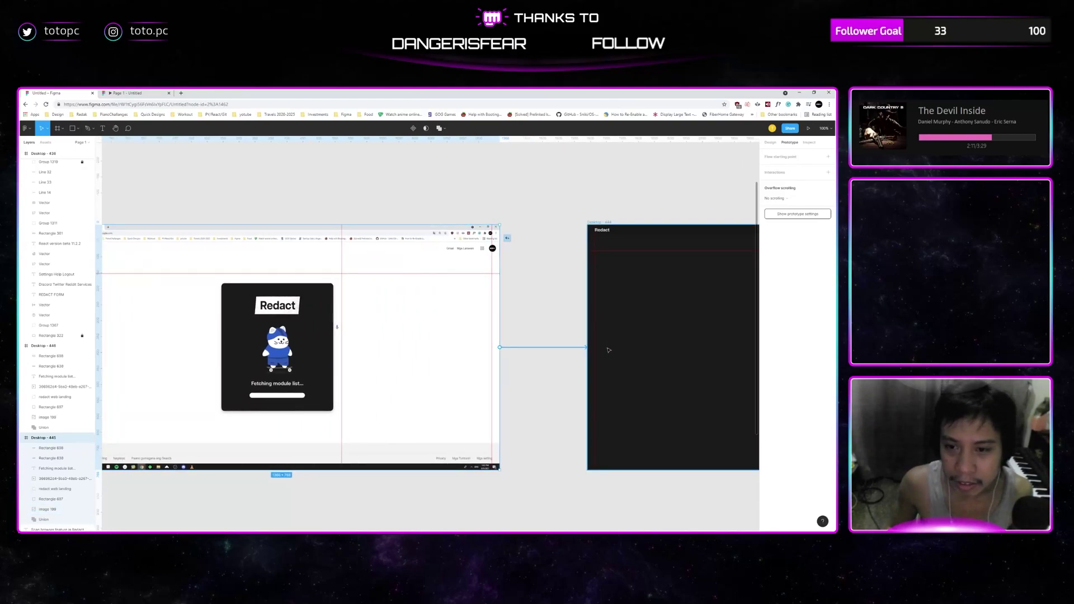
pyautogui.moveTo(500, 350); pyautogui.dragTo(606, 349)
pyautogui.hscroll(6, 443, 326)
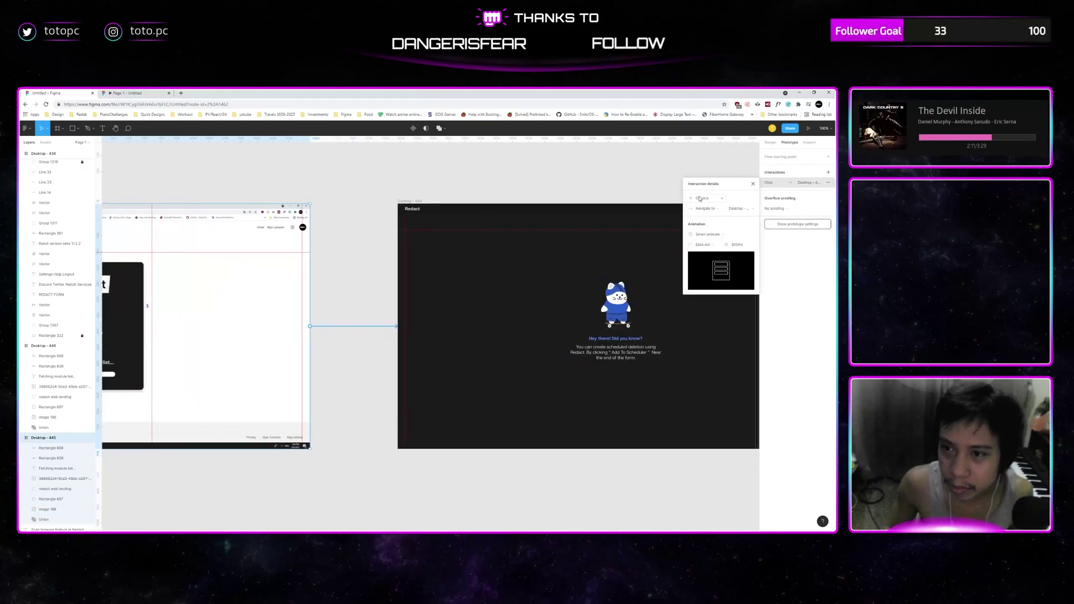
pyautogui.hscroll(-2, 413, 211)
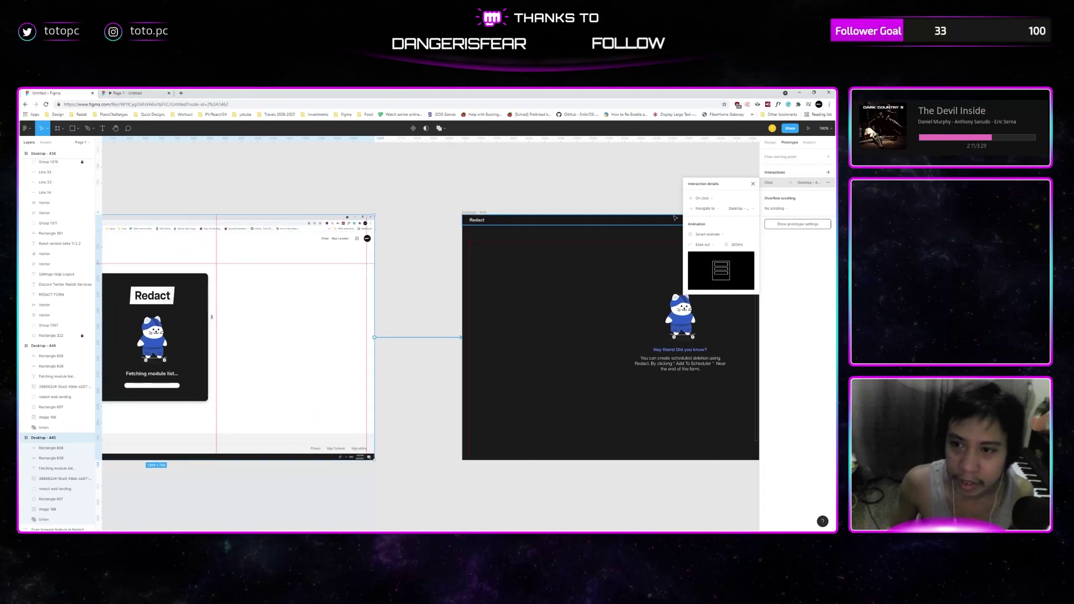
pyautogui.click(702, 198)
pyautogui.press('Escape')
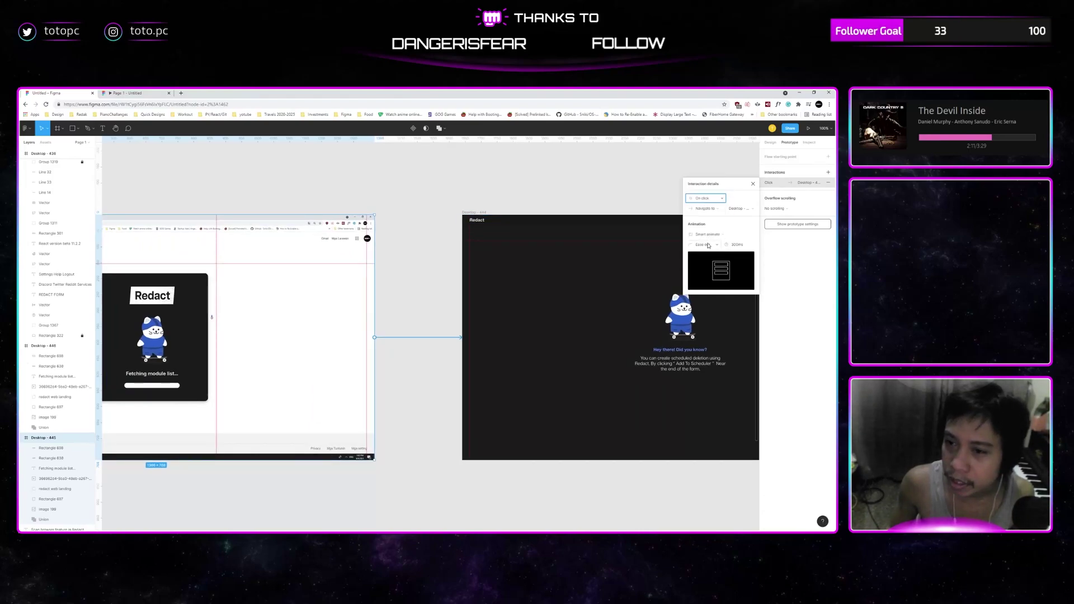
pyautogui.click(706, 234)
pyautogui.click(704, 227)
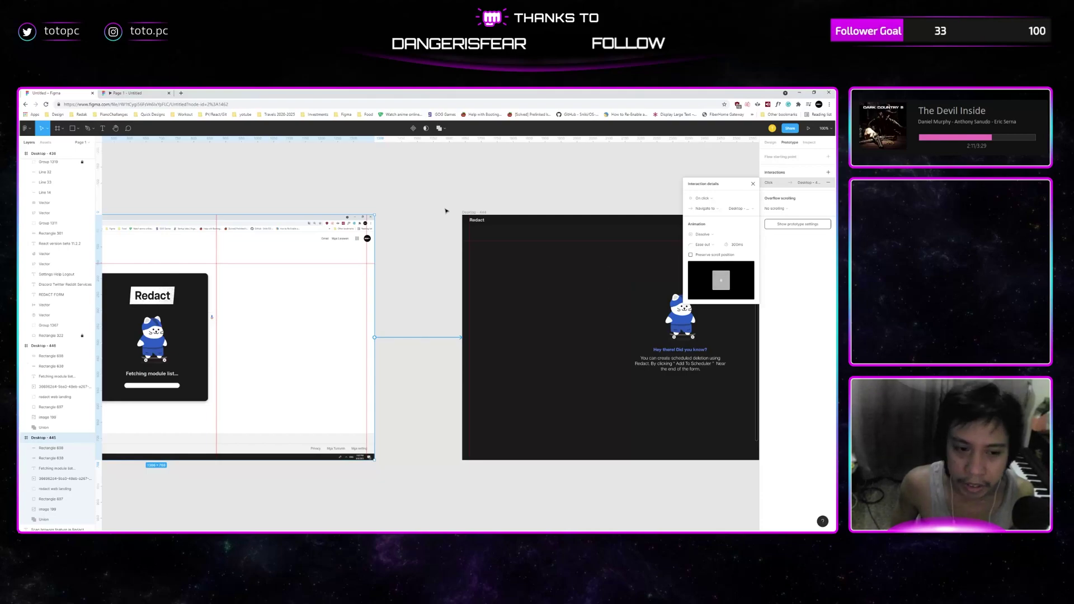
# Set the link's trigger to After delay (800ms) and close the interaction details.
pyautogui.hscroll(3, 472, 235)
pyautogui.hotkey('ctrl', '-')
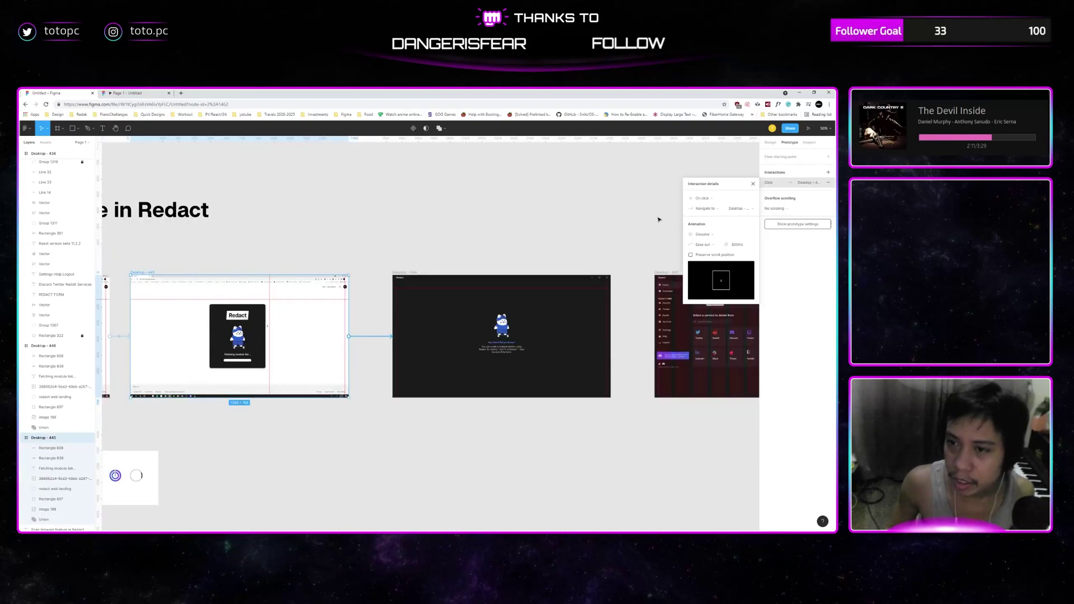
pyautogui.click(699, 199)
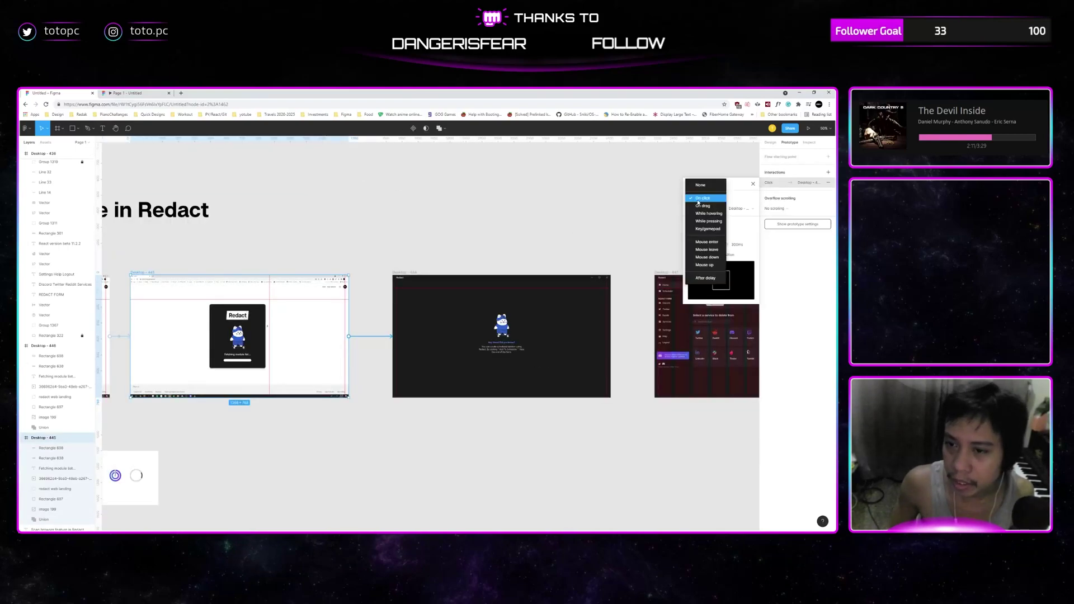
pyautogui.click(707, 284)
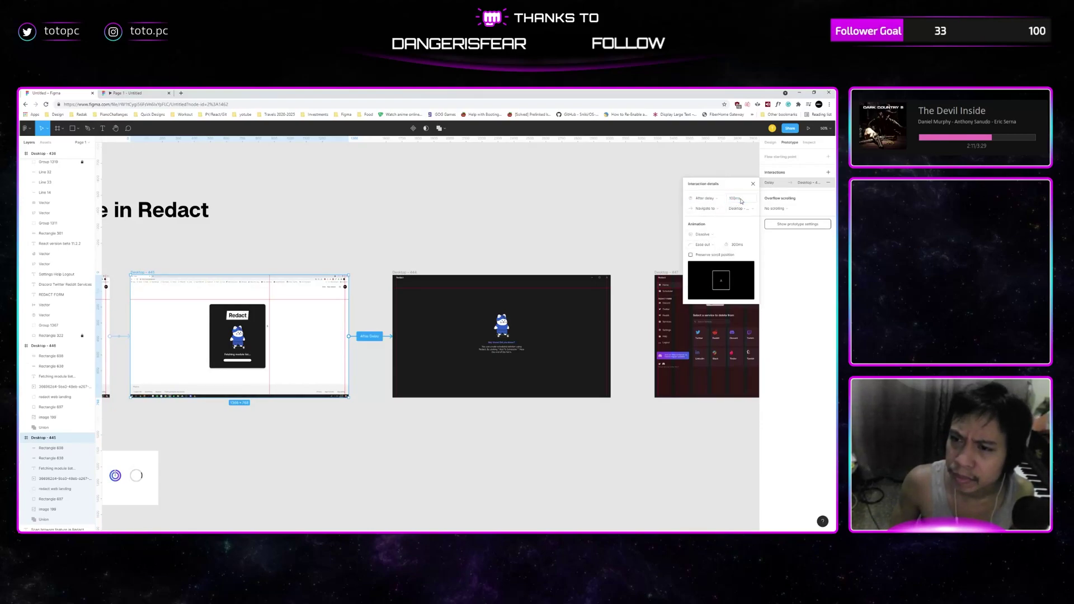
pyautogui.click(424, 220)
# Link the dark tip frame Desktop-444 to dashboard Desktop-447 with an After delay trigger.
pyautogui.hscroll(5, 403, 216)
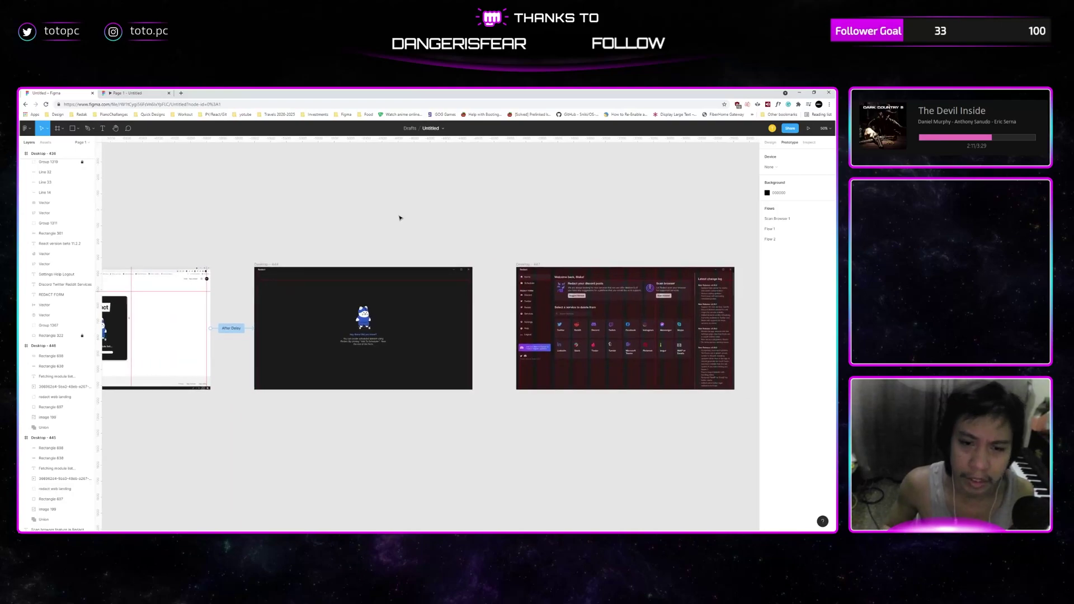
pyautogui.hscroll(2, 278, 264)
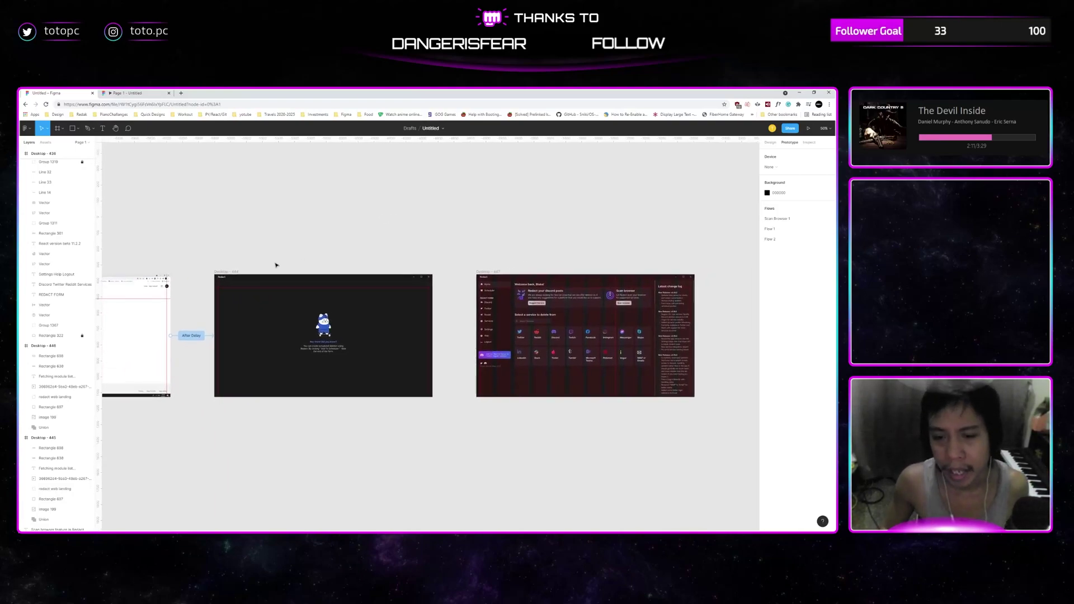
pyautogui.click(226, 272)
pyautogui.moveTo(456, 340); pyautogui.dragTo(503, 335)
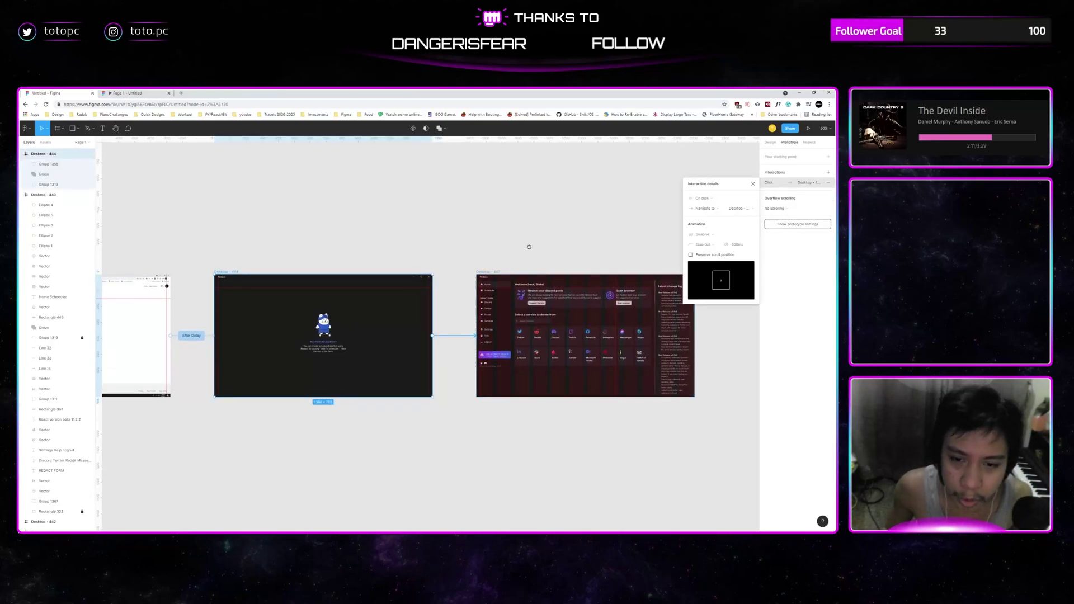
pyautogui.hscroll(3, 412, 266)
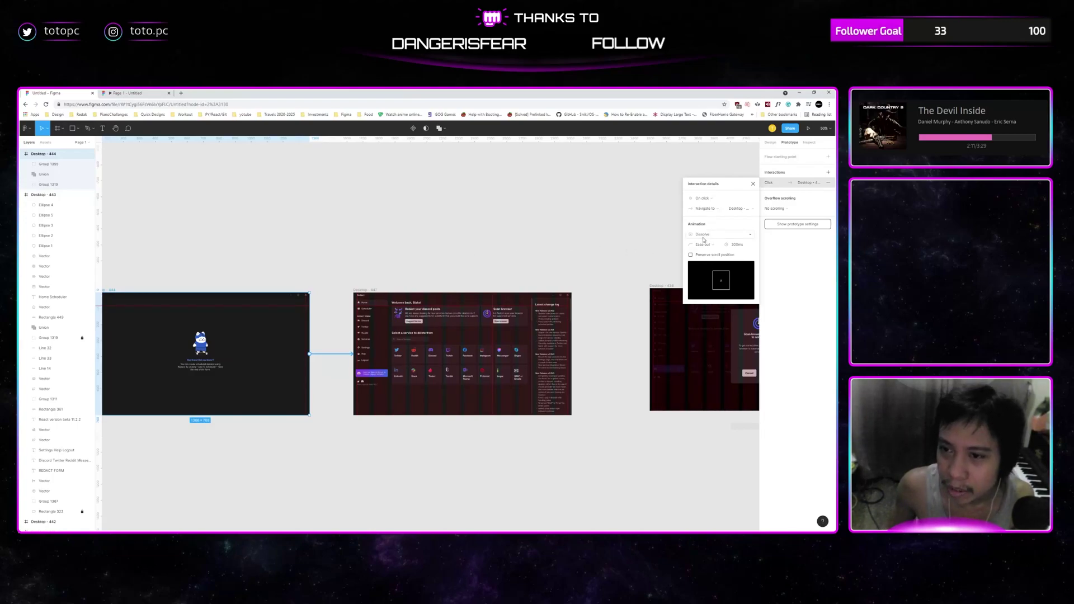
pyautogui.click(700, 199)
pyautogui.click(705, 277)
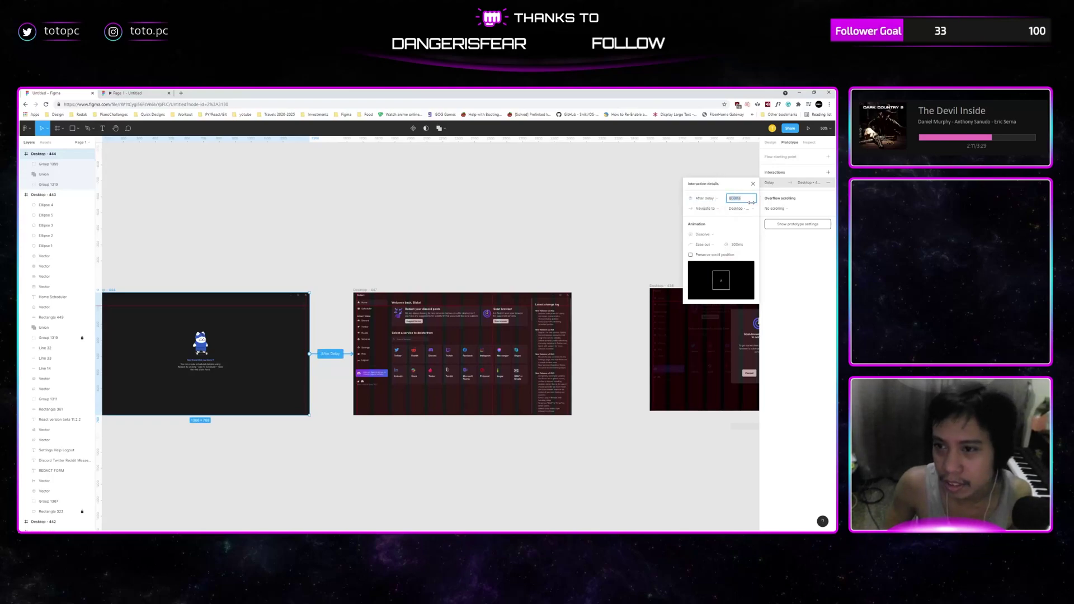
pyautogui.click(447, 242)
# Zoom in to inspect the Redact dashboard frame, then back out to the flow.
pyautogui.hscroll(3, 400, 243)
pyautogui.hscroll(-3, 472, 233)
pyautogui.hotkey('shift', '0')
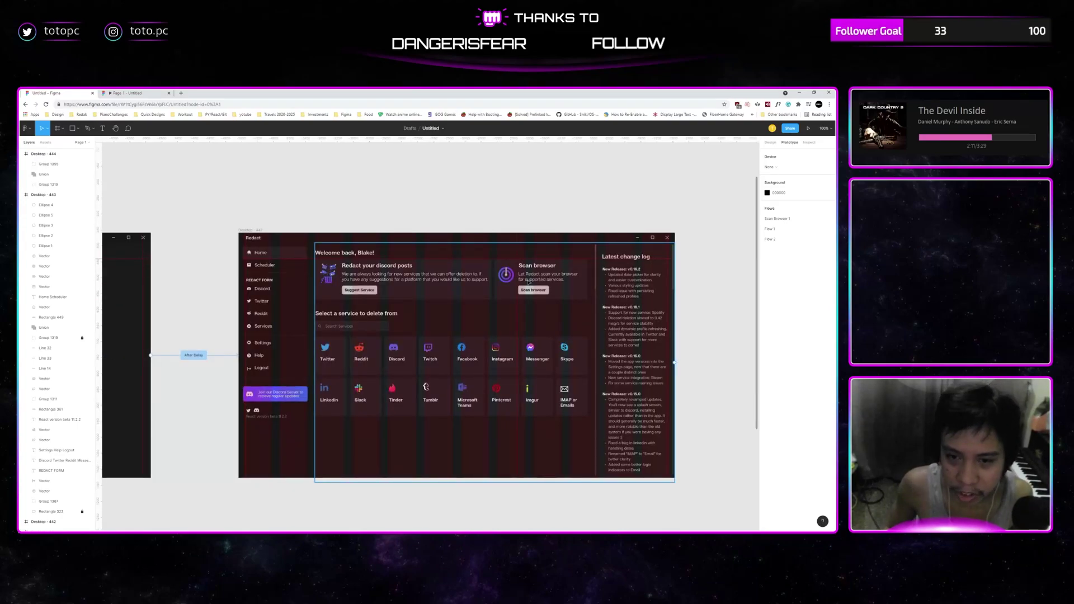
pyautogui.hotkey('ctrl', '-')
pyautogui.hscroll(2, 498, 276)
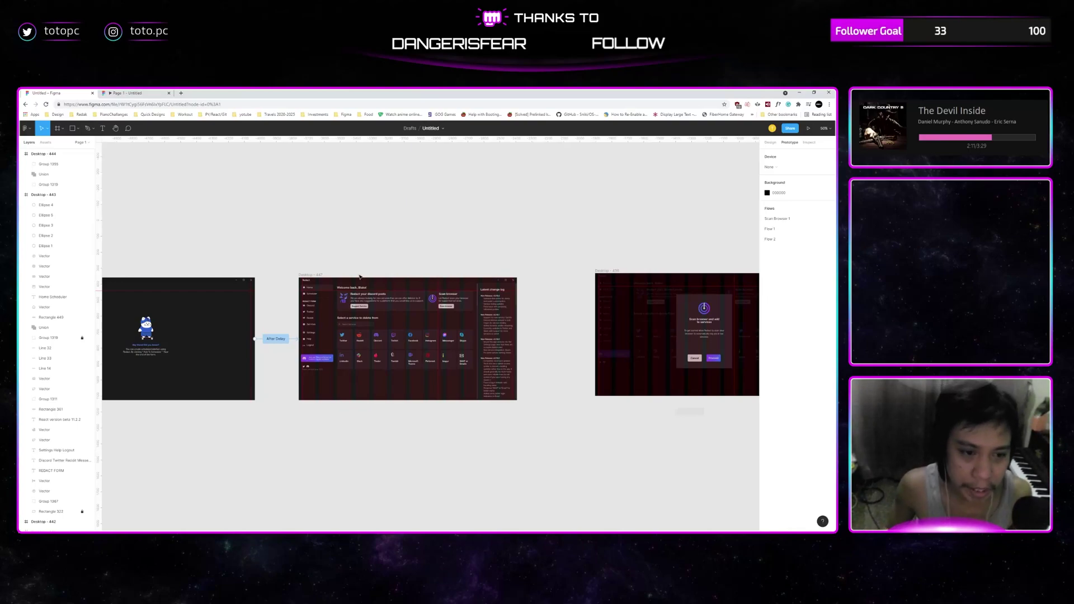
# Link the Redact dashboard frame to the scan dialog frame with an After delay trigger.
pyautogui.click(440, 303)
pyautogui.moveTo(518, 337); pyautogui.dragTo(623, 340)
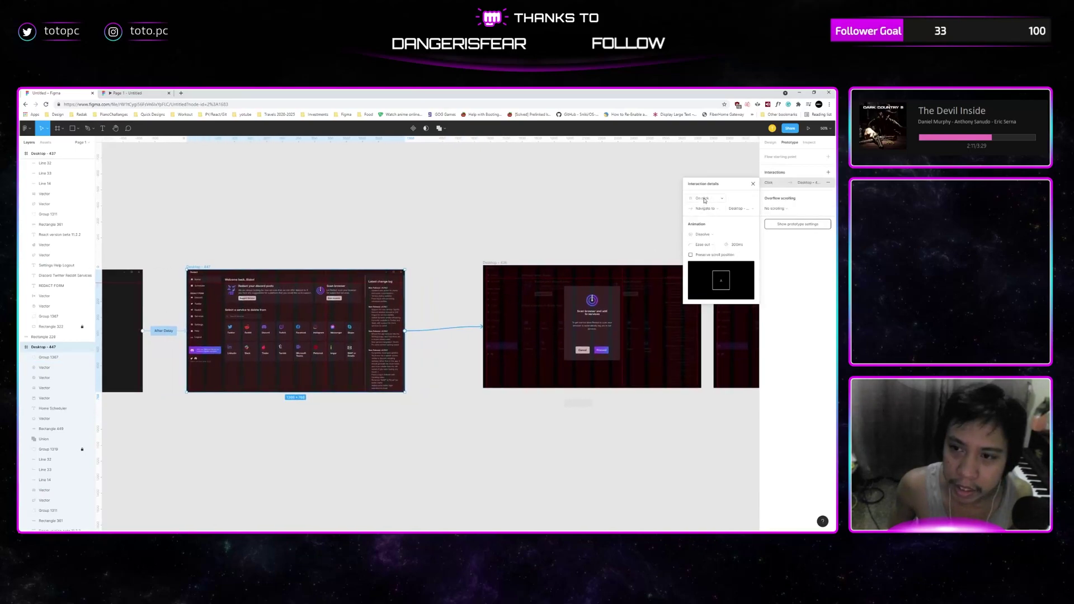
pyautogui.click(704, 200)
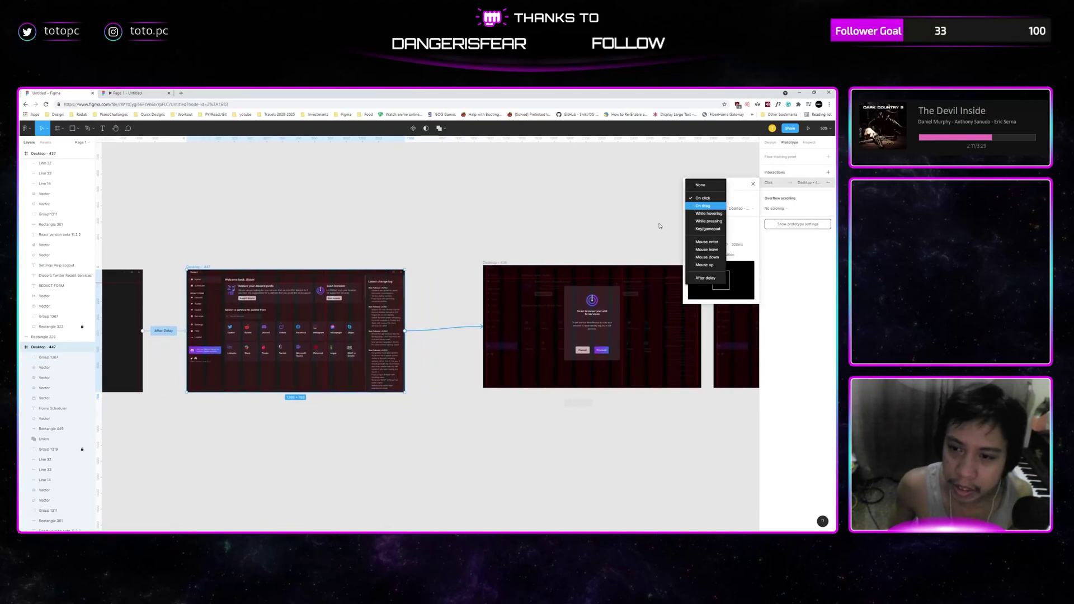
pyautogui.click(704, 278)
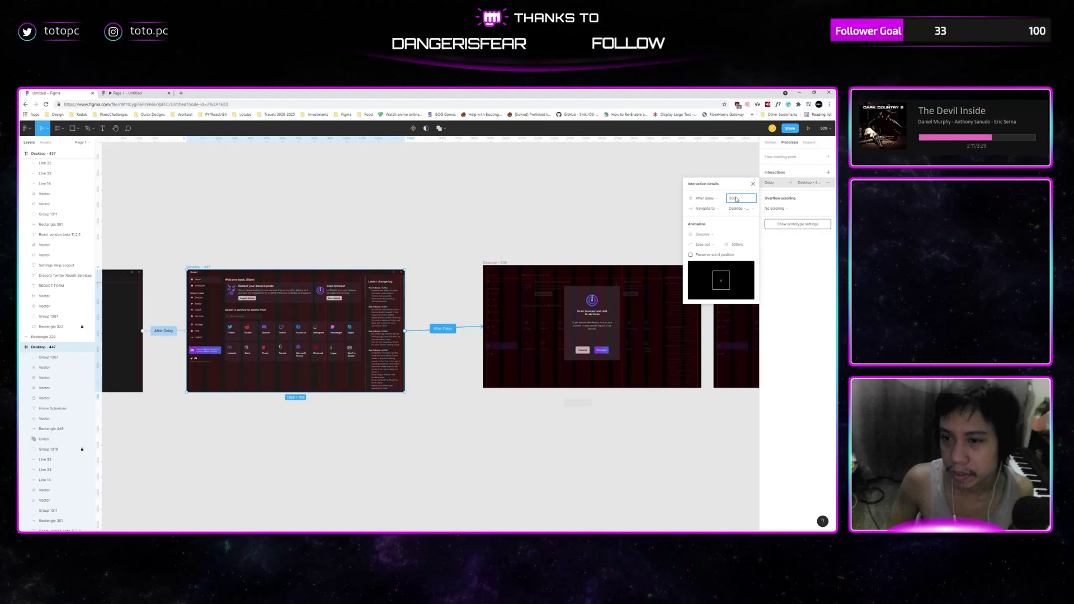
pyautogui.click(666, 211)
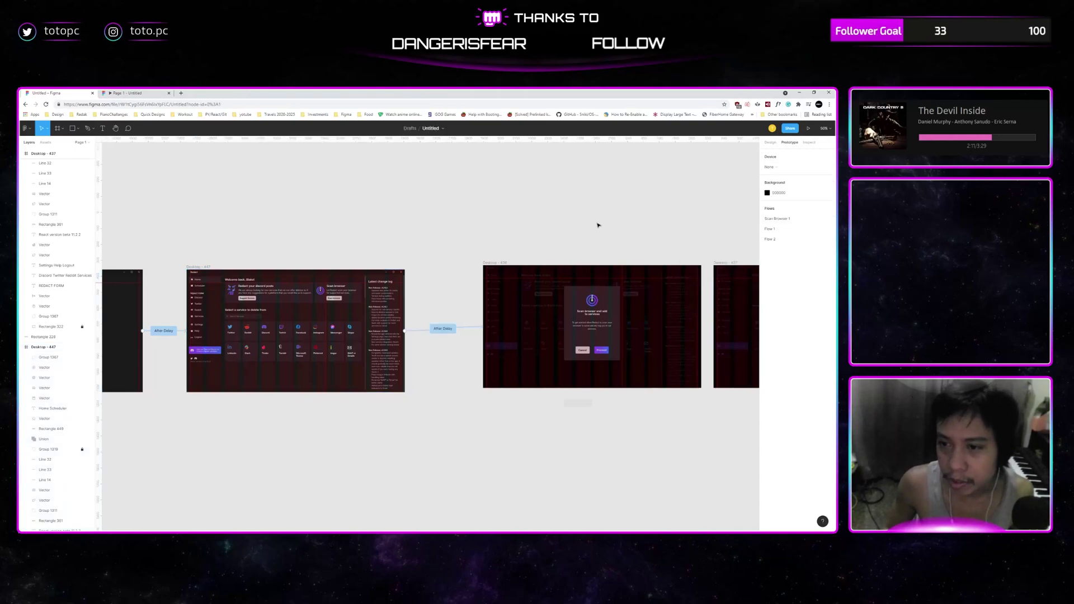
# Move the Flow 2 asset frame further right along the row.
pyautogui.press('n')
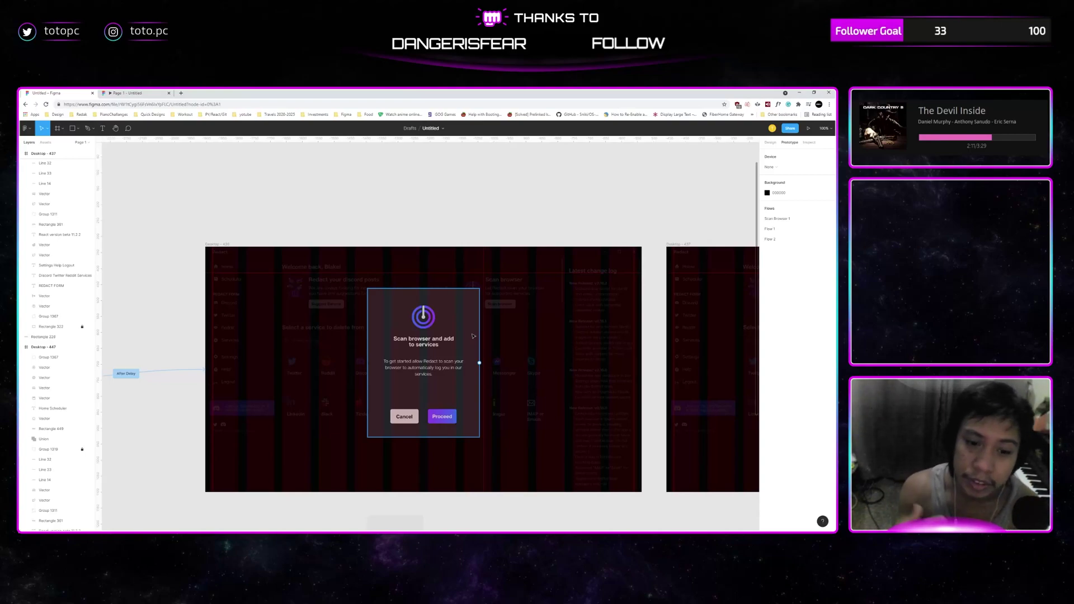
pyautogui.click(424, 316)
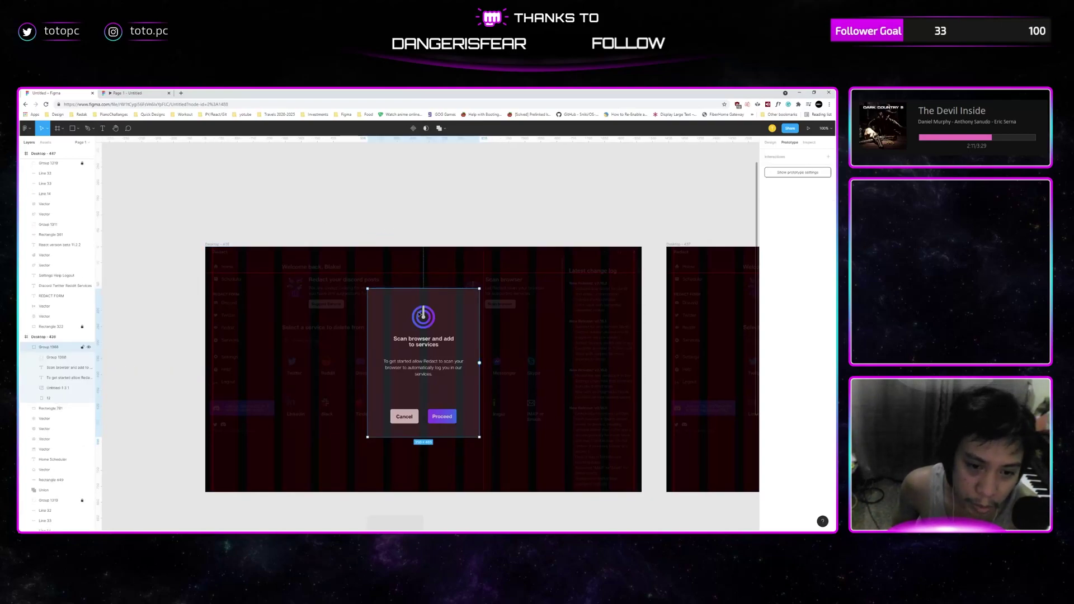
pyautogui.scroll(-5, 426, 318)
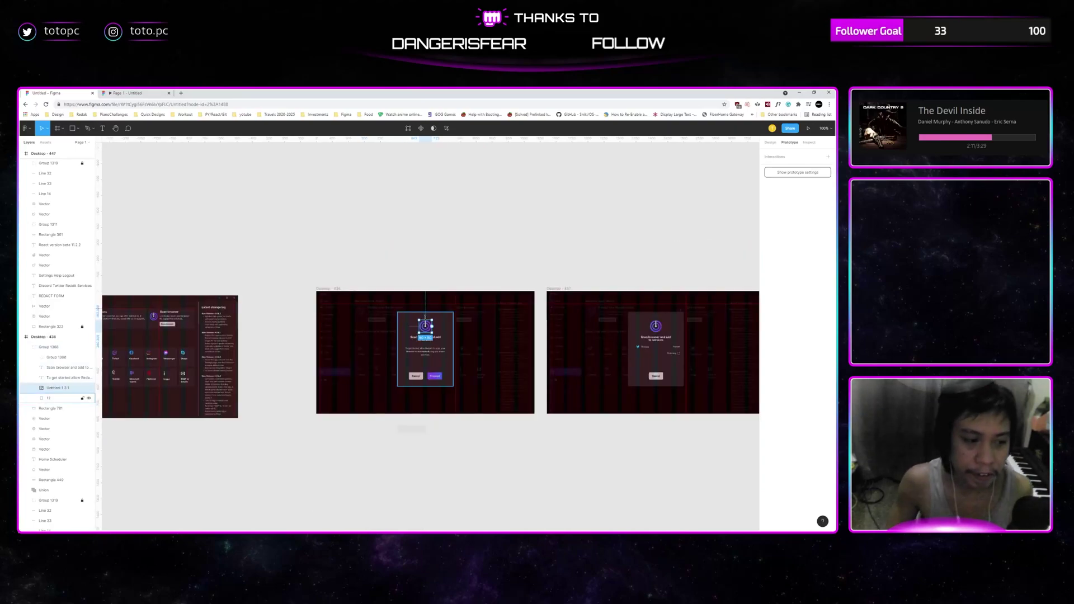
pyautogui.moveTo(510, 376)
pyautogui.mouseDown()
pyautogui.moveTo(343, 277)
pyautogui.moveTo(727, 283)
pyautogui.mouseUp()
pyautogui.moveTo(727, 282)
pyautogui.mouseDown()
pyautogui.moveTo(380, 354)
pyautogui.moveTo(522, 353)
pyautogui.mouseUp()
# Select the cat GIF layer inside Flow 2, keeping its name unchanged.
pyautogui.scroll(5, 492, 351)
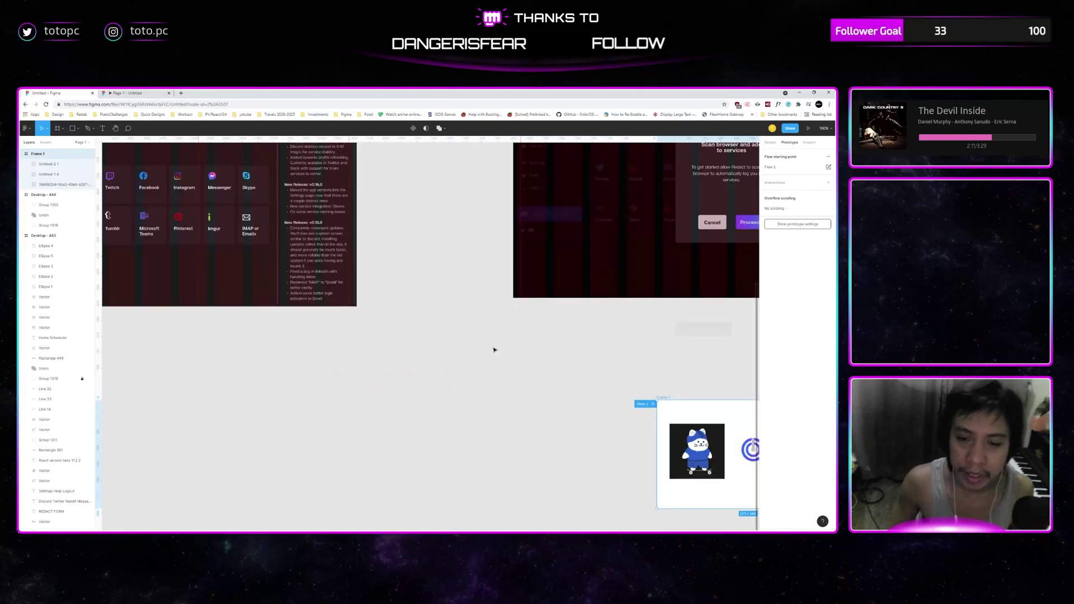
pyautogui.scroll(3, 369, 304)
pyautogui.scroll(2, 368, 305)
pyautogui.click(372, 456)
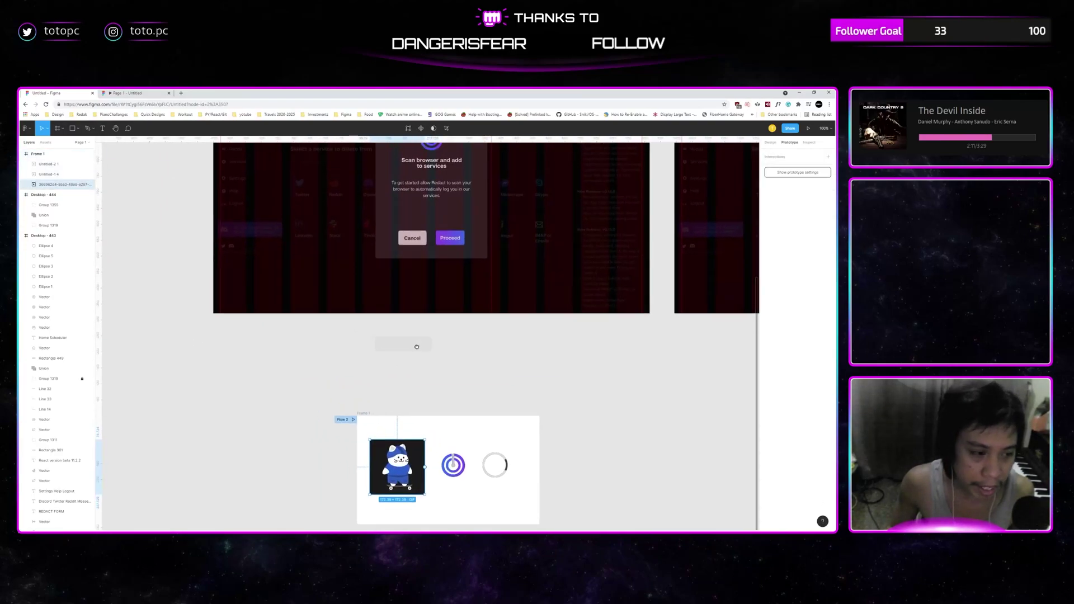
pyautogui.moveTo(99, 295); pyautogui.dragTo(230, 296)
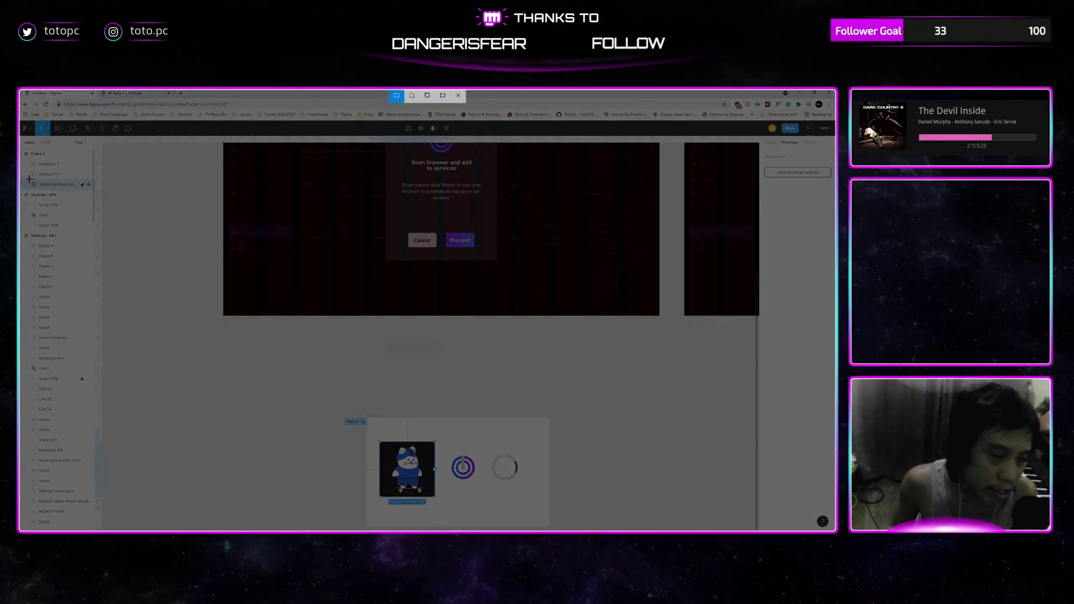
pyautogui.doubleClick(56, 185)
pyautogui.press('Return')
# Paste the animated GIF above Flow 2 and enlarge it by dragging its corner.
pyautogui.hscroll(2, 369, 330)
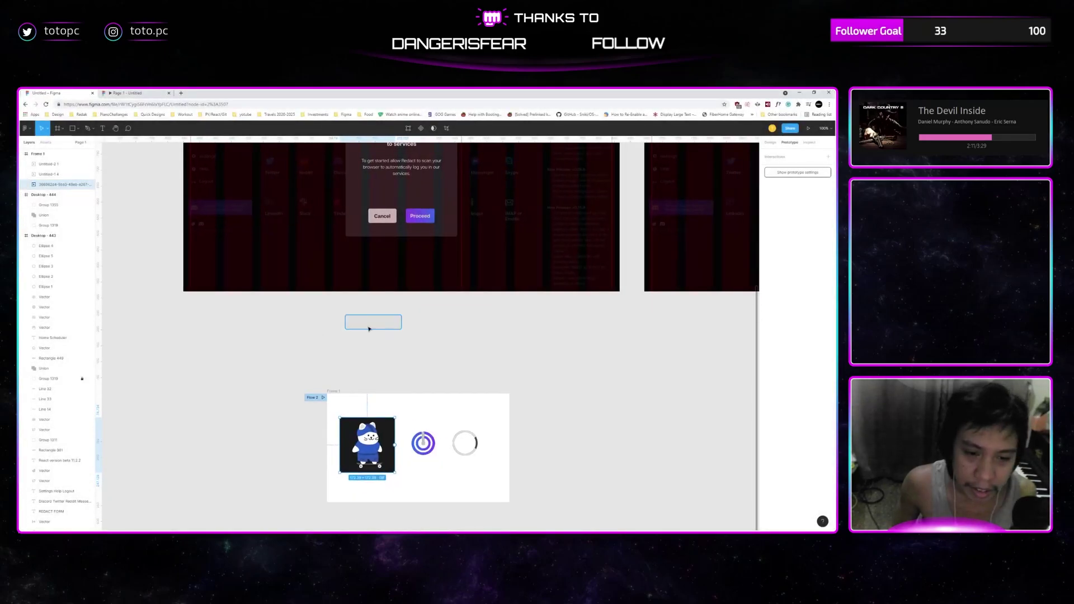
pyautogui.hotkey('ctrl', 'v')
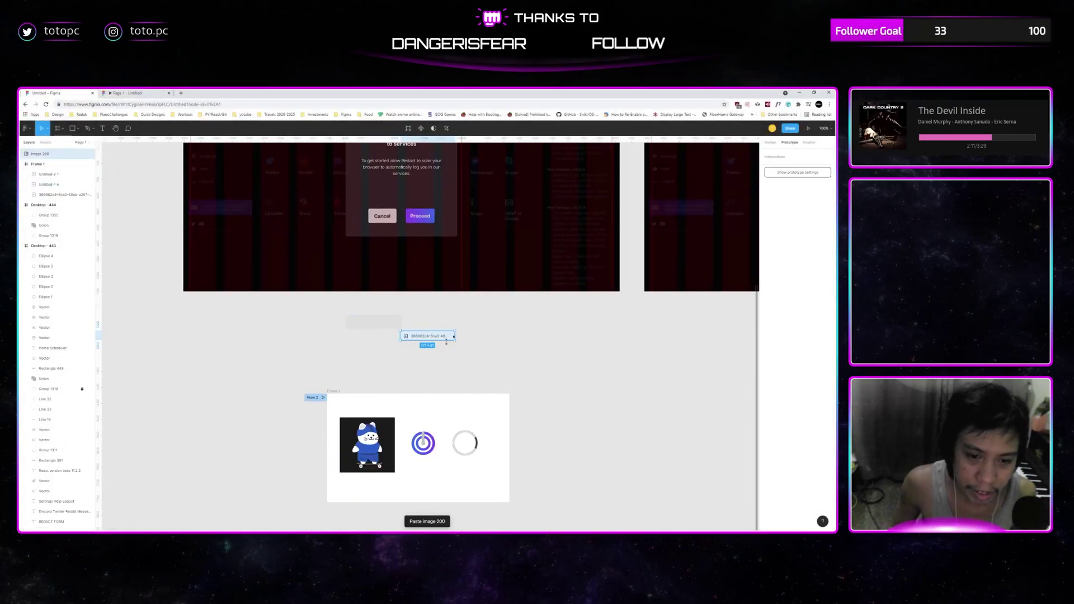
pyautogui.moveTo(454, 339); pyautogui.dragTo(600, 396)
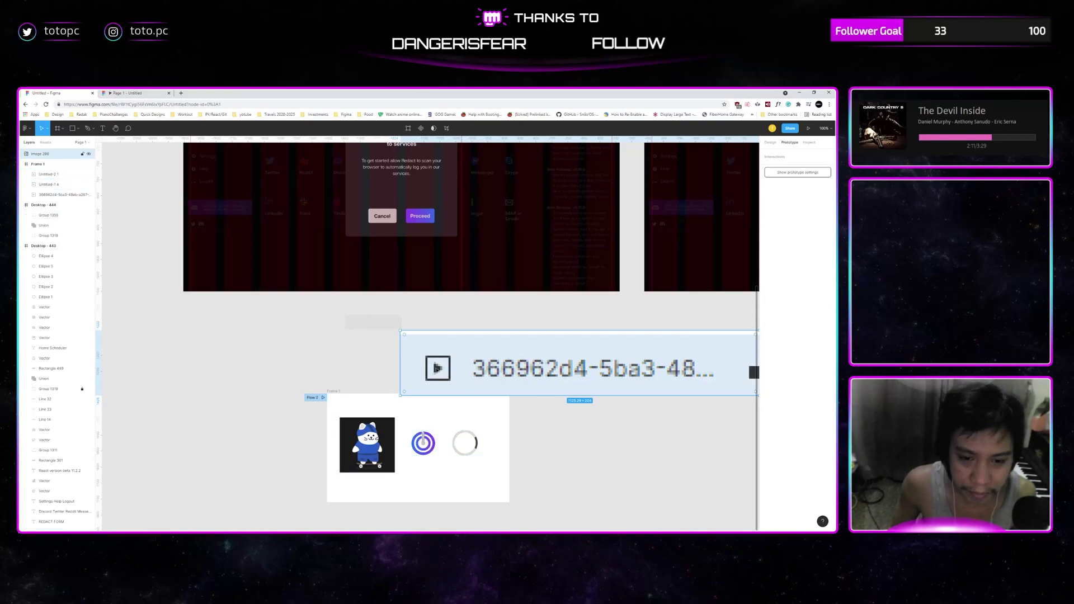
pyautogui.scroll(3, 467, 332)
pyautogui.click(401, 244)
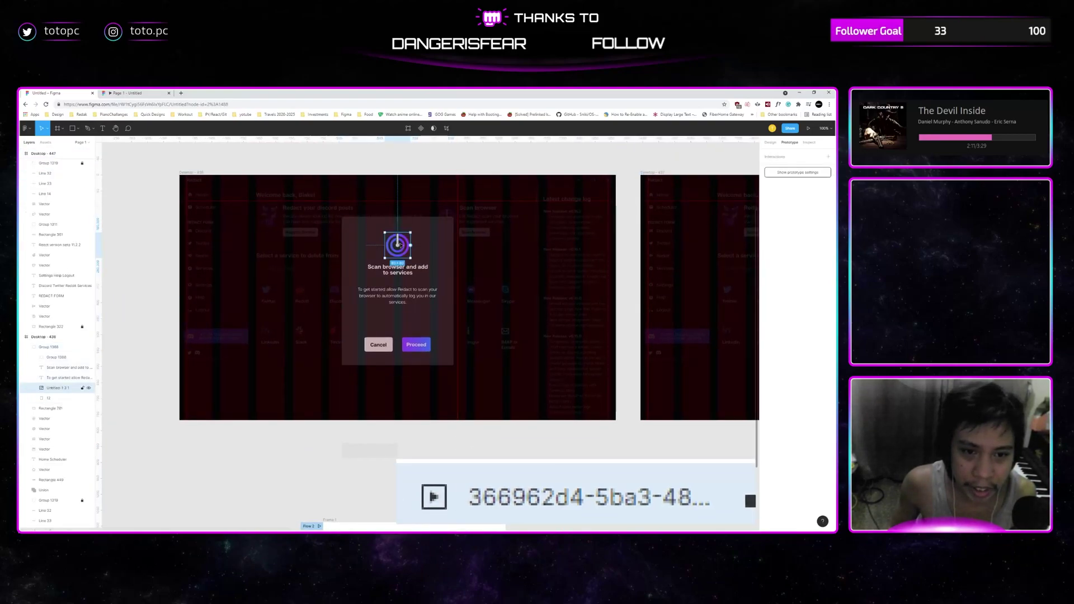
# Select the power icon in the first scan dialog, undoing an accidental move.
pyautogui.press('-')
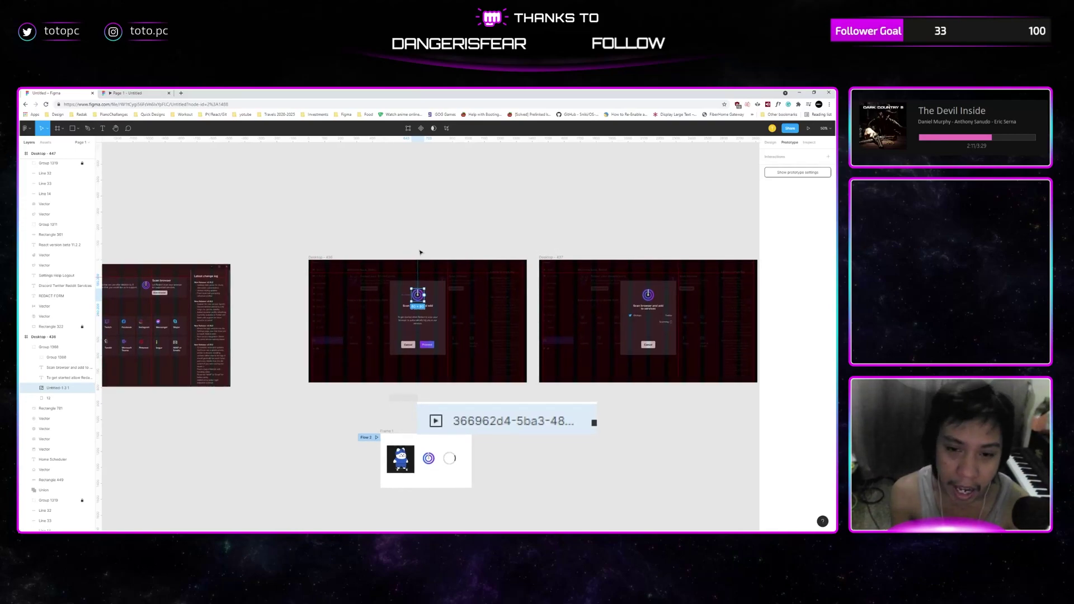
pyautogui.hscroll(3, 392, 252)
pyautogui.hotkey('shift', '0')
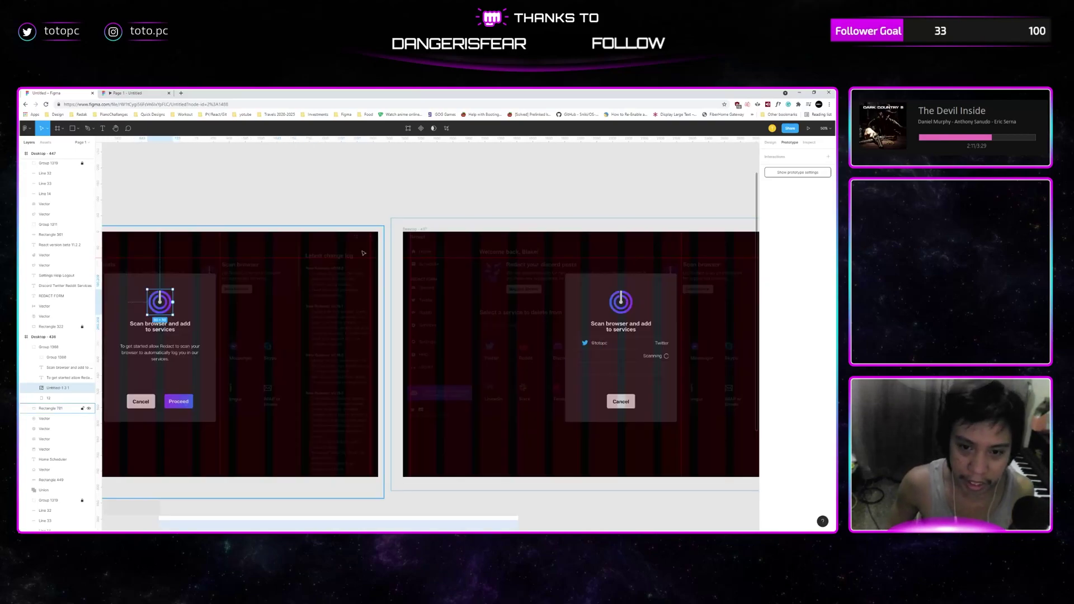
pyautogui.hscroll(-3, 510, 327)
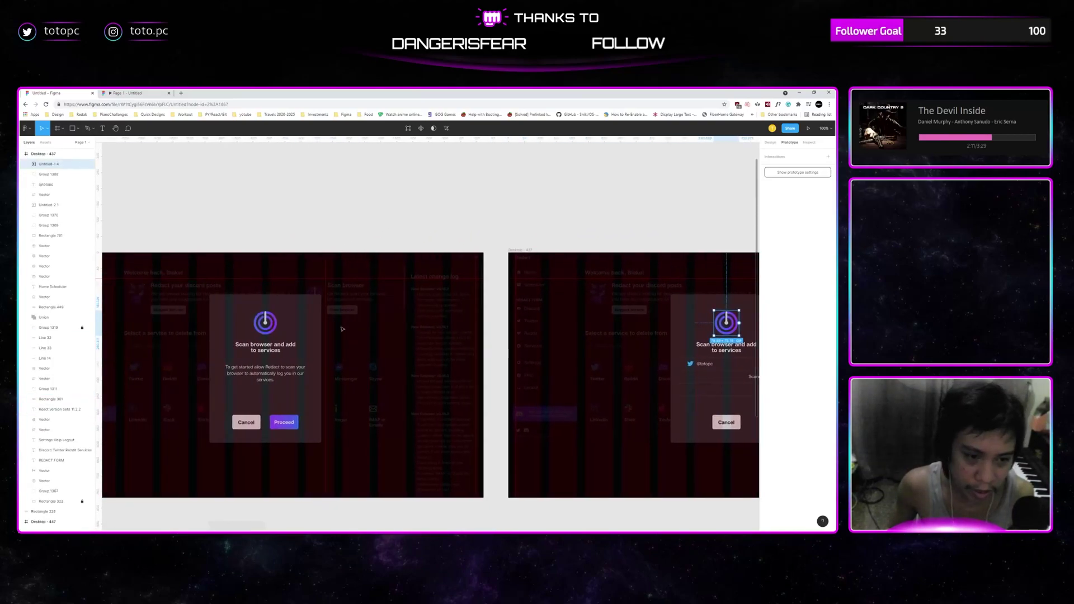
pyautogui.click(269, 327)
pyautogui.doubleClick(269, 327)
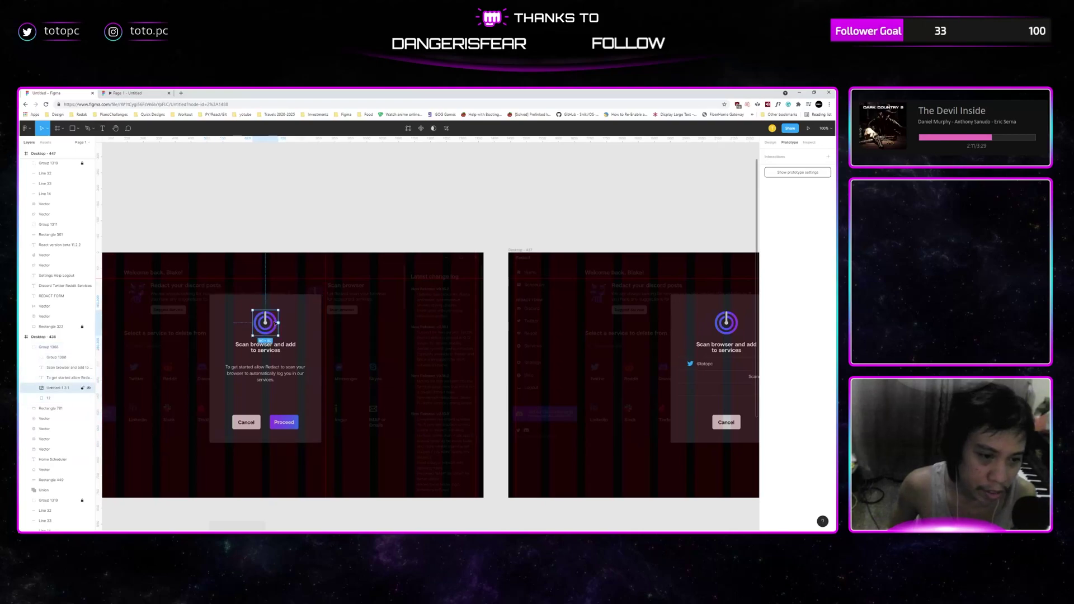
pyautogui.moveTo(269, 327); pyautogui.dragTo(269, 209)
pyautogui.hotkey('ctrl', 'z')
# Export the scanning screen's power icon as a PNG from the Design panel.
pyautogui.hscroll(5, 447, 335)
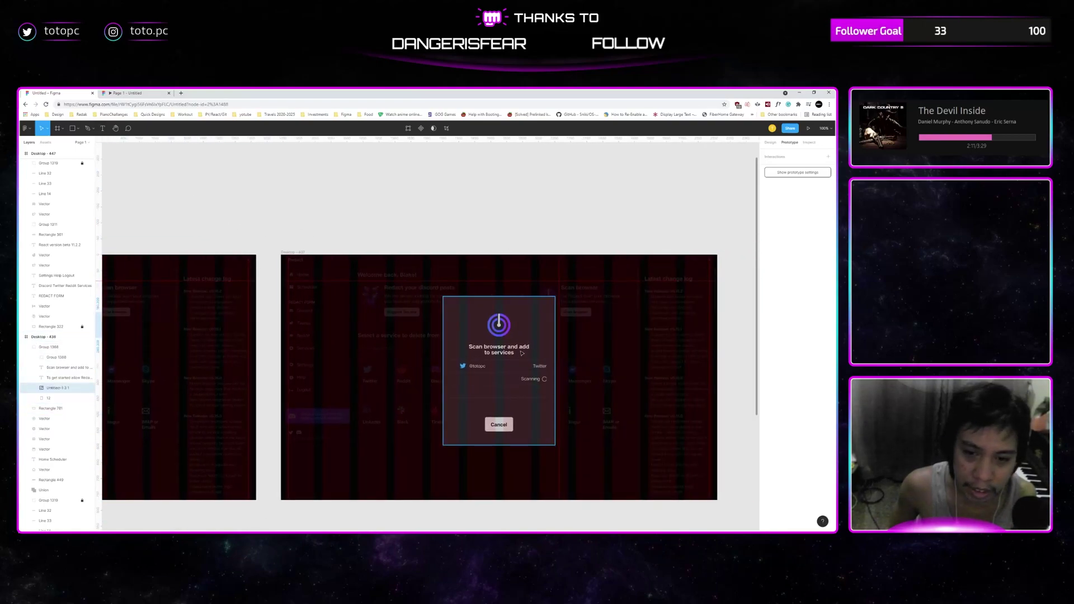
pyautogui.doubleClick(500, 322)
pyautogui.hscroll(1, 472, 322)
pyautogui.scroll(-2, 750, 200)
pyautogui.hscroll(-2, 750, 200)
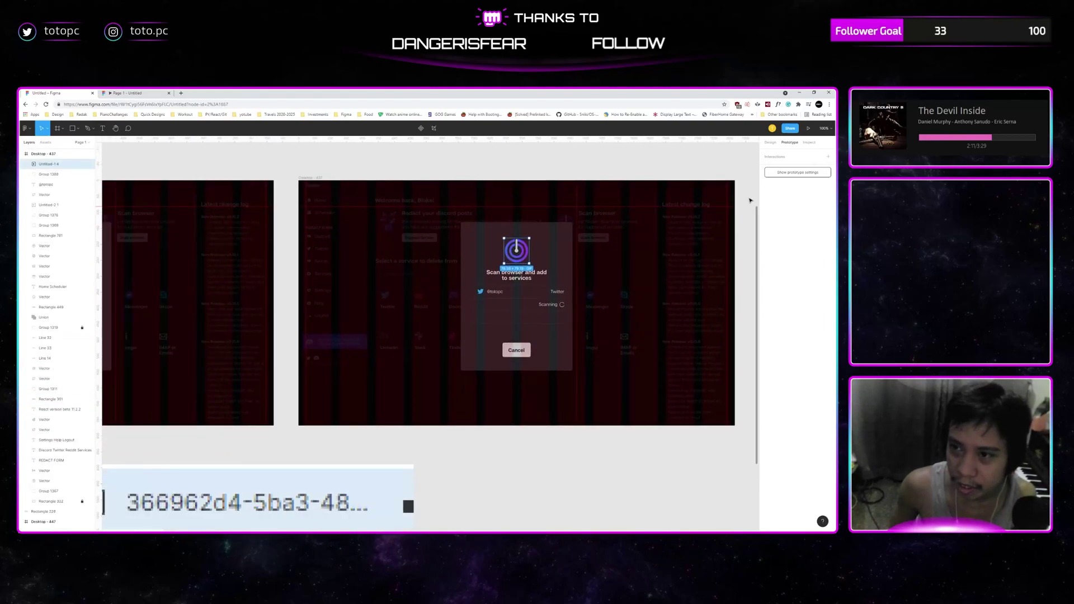
pyautogui.click(770, 143)
pyautogui.scroll(1, 481, 286)
pyautogui.hscroll(1, 481, 286)
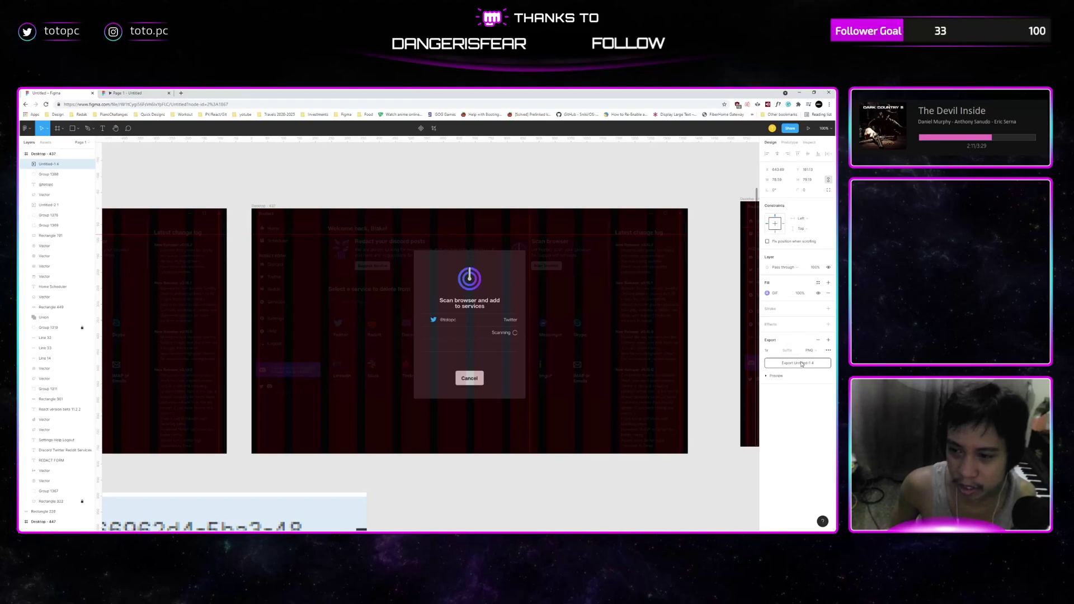
# Place the exported icon PNG over the first scan dialog's power icon.
pyautogui.moveTo(49, 526); pyautogui.dragTo(259, 338)
pyautogui.hscroll(-3, 485, 390)
pyautogui.scroll(1, 485, 390)
pyautogui.hscroll(-3, 485, 390)
pyautogui.scroll(1, 485, 389)
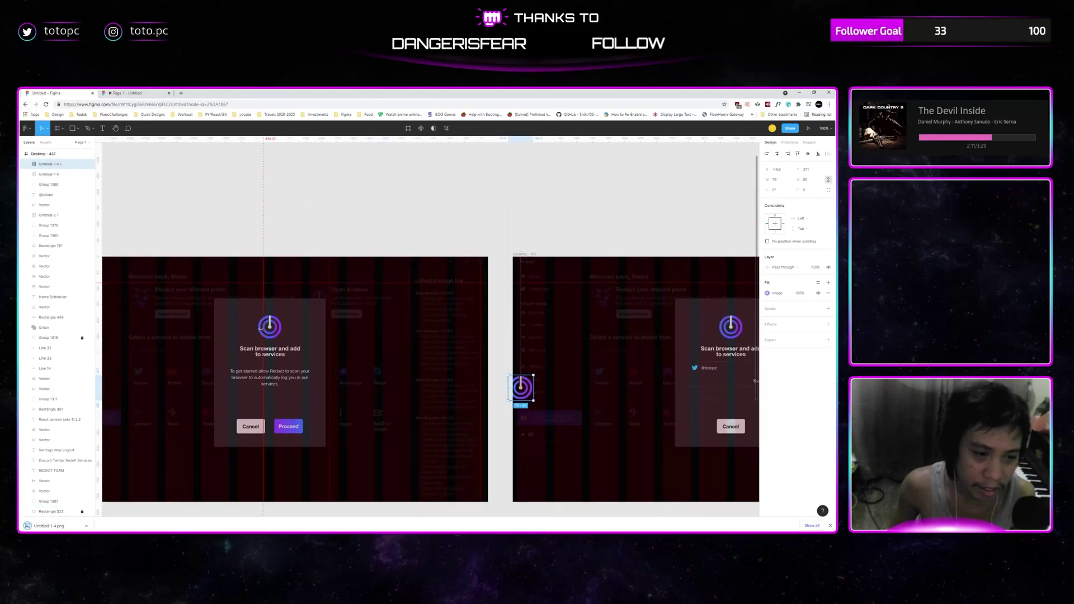
pyautogui.moveTo(530, 390); pyautogui.dragTo(279, 331)
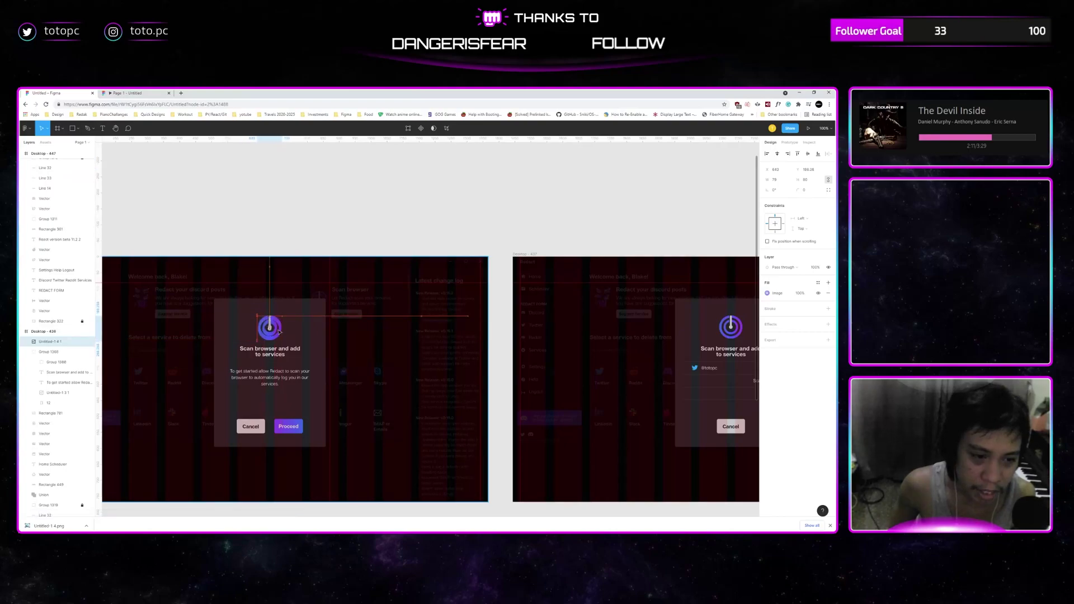
# Delete the duplicate icon image and zoom out to see the whole row of screens.
pyautogui.press('Delete')
pyautogui.click(279, 329)
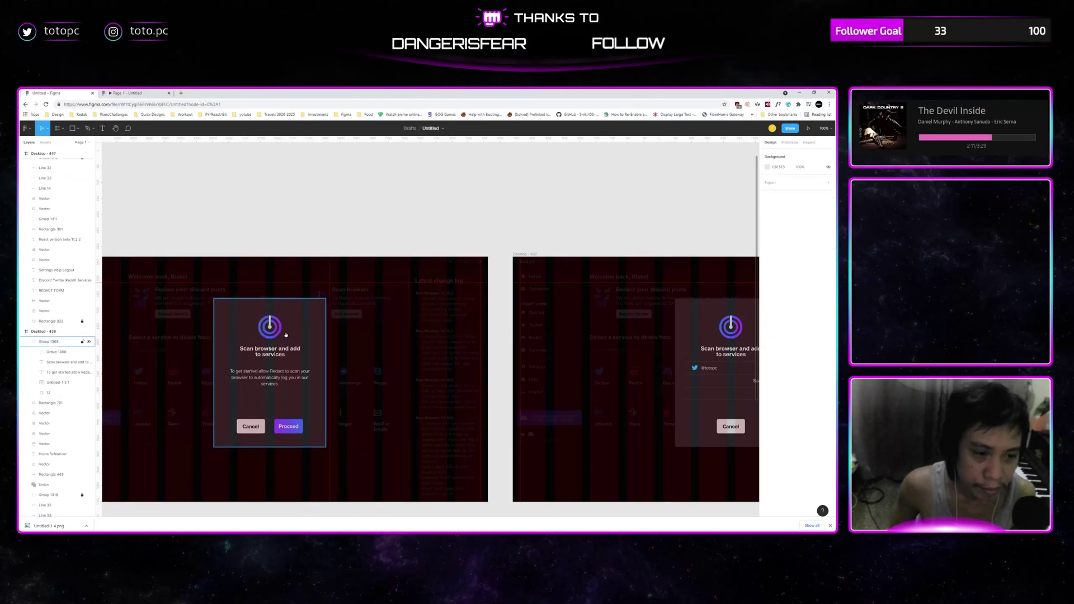
pyautogui.hscroll(-1, 290, 330)
pyautogui.scroll(-1, 291, 330)
pyautogui.press('Escape')
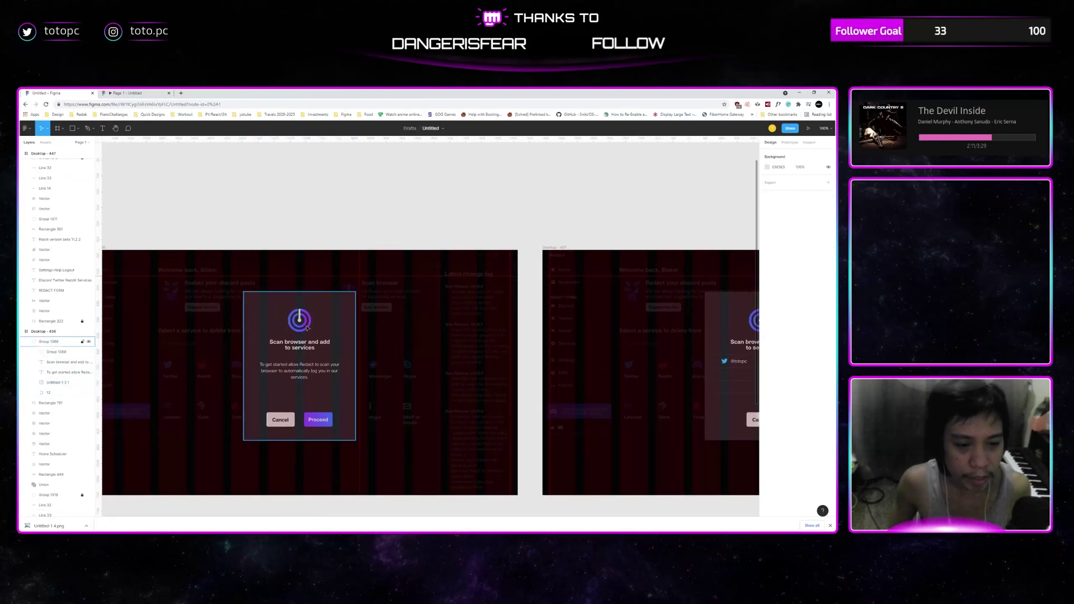
pyautogui.hscroll(-4, 391, 325)
pyautogui.scroll(-3, 492, 358)
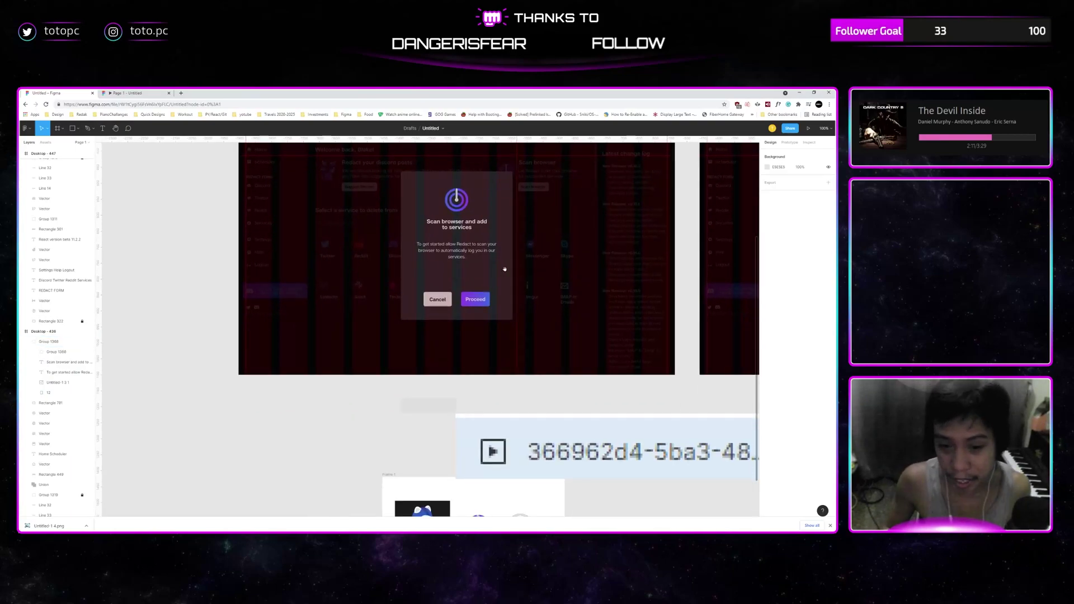
pyautogui.scroll(1, 503, 402)
pyautogui.press('-')
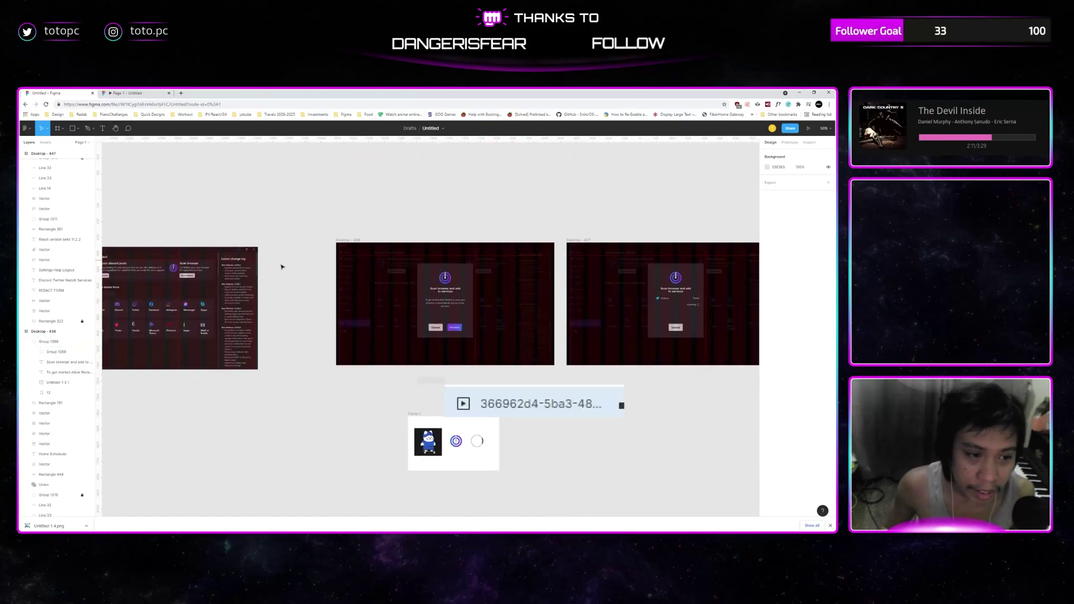
pyautogui.hscroll(-3, 281, 266)
# Check the home frame's prototype connections, then zoom in on the scan dialog screen.
pyautogui.click(239, 237)
pyautogui.hscroll(5, 240, 236)
pyautogui.hscroll(-3, 331, 263)
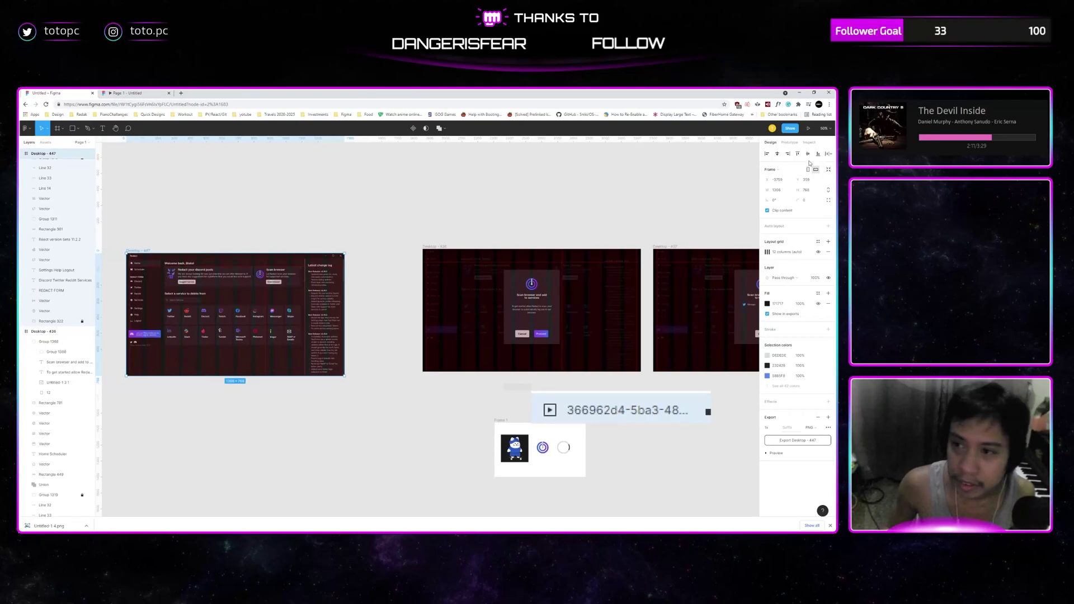
pyautogui.hotkey('shift', 'e')
pyautogui.hscroll(5, 412, 254)
pyautogui.scroll(2, 411, 253)
pyautogui.hotkey('shift', '0')
pyautogui.scroll(-1, 249, 221)
pyautogui.hscroll(-1, 249, 220)
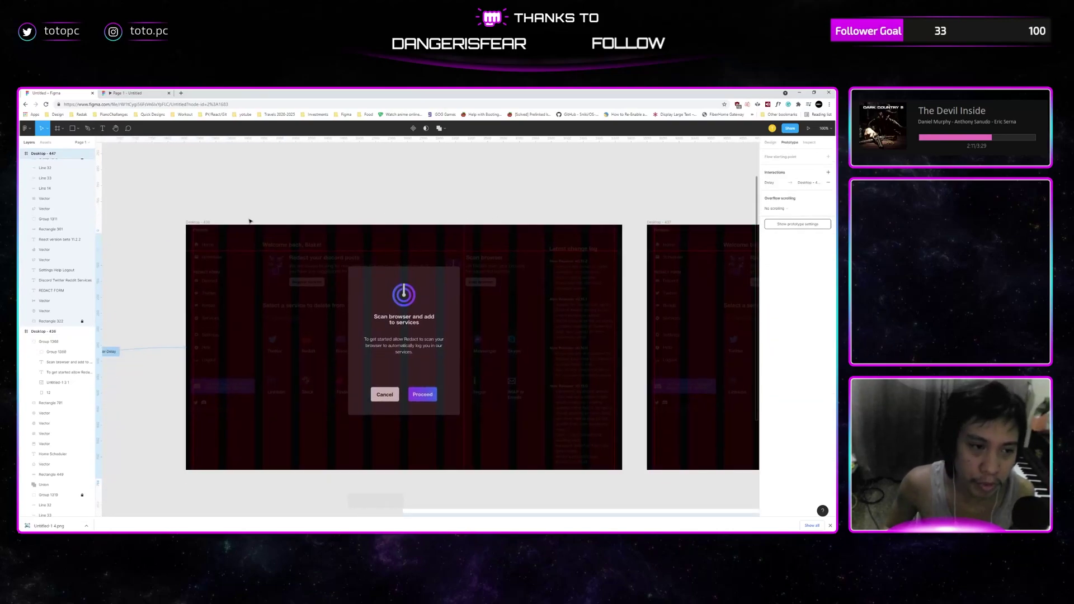
pyautogui.click(201, 221)
pyautogui.hscroll(2, 357, 203)
pyautogui.scroll(-1, 357, 204)
# Link the Proceed button to the Desktop-437 scanning frame with an On click trigger.
pyautogui.click(358, 365)
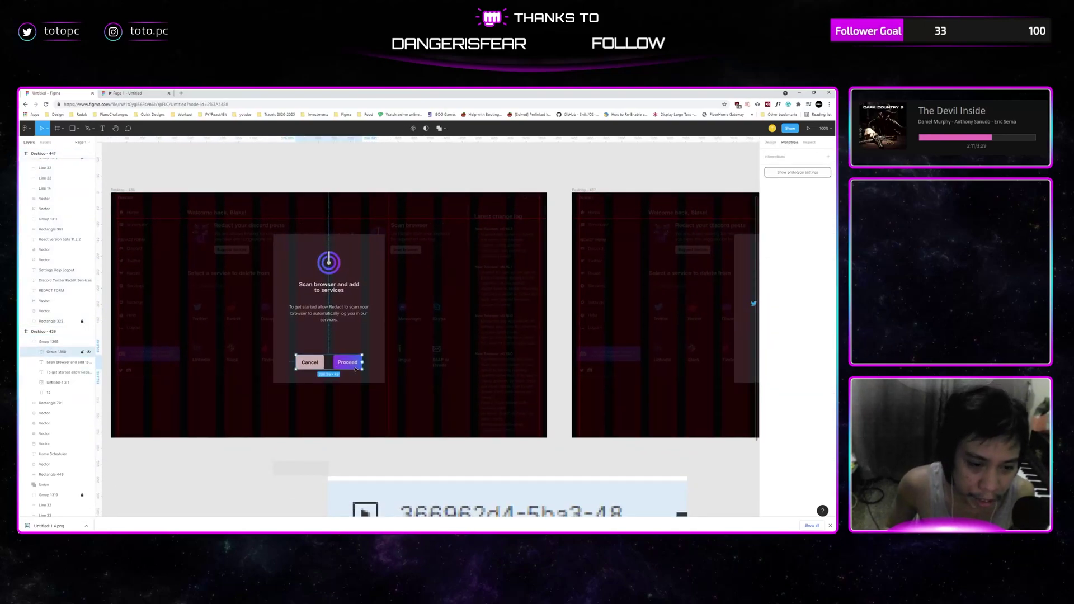
pyautogui.doubleClick(360, 366)
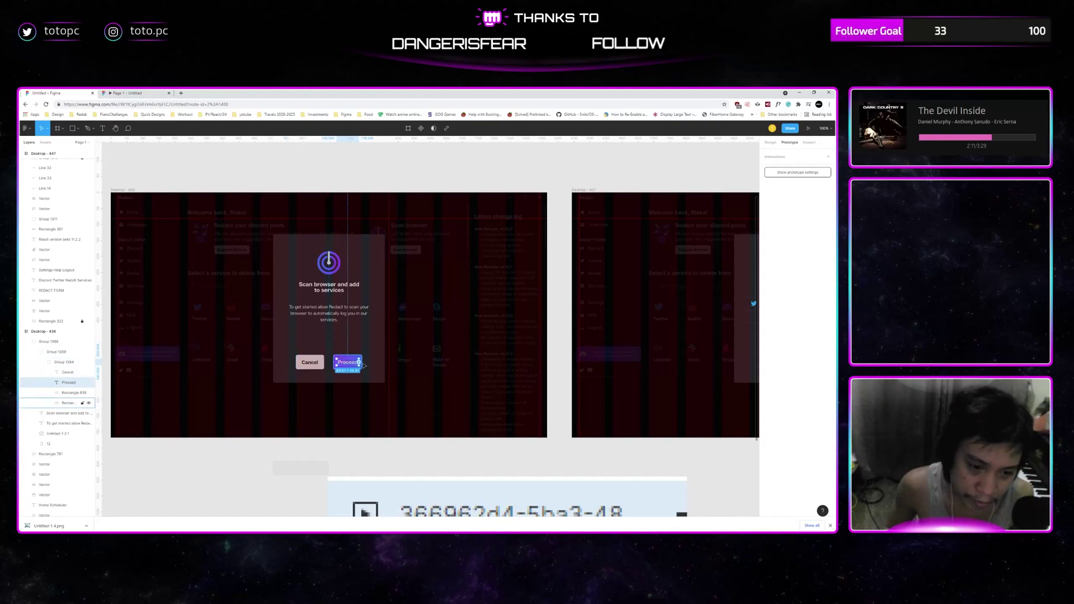
pyautogui.press('Escape')
pyautogui.press('Escape')
pyautogui.press('Escape')
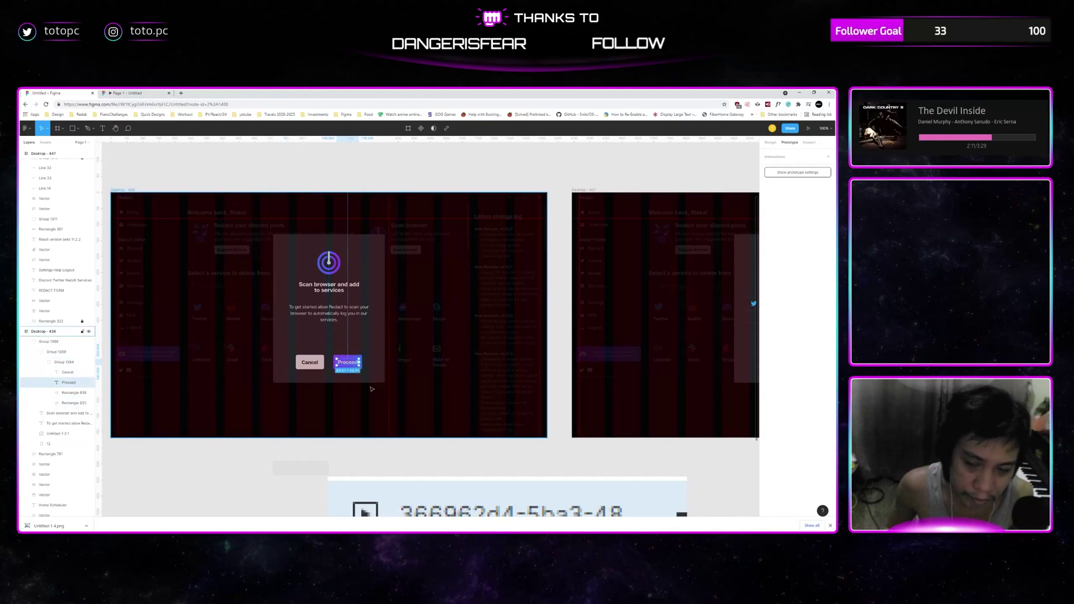
pyautogui.click(360, 369)
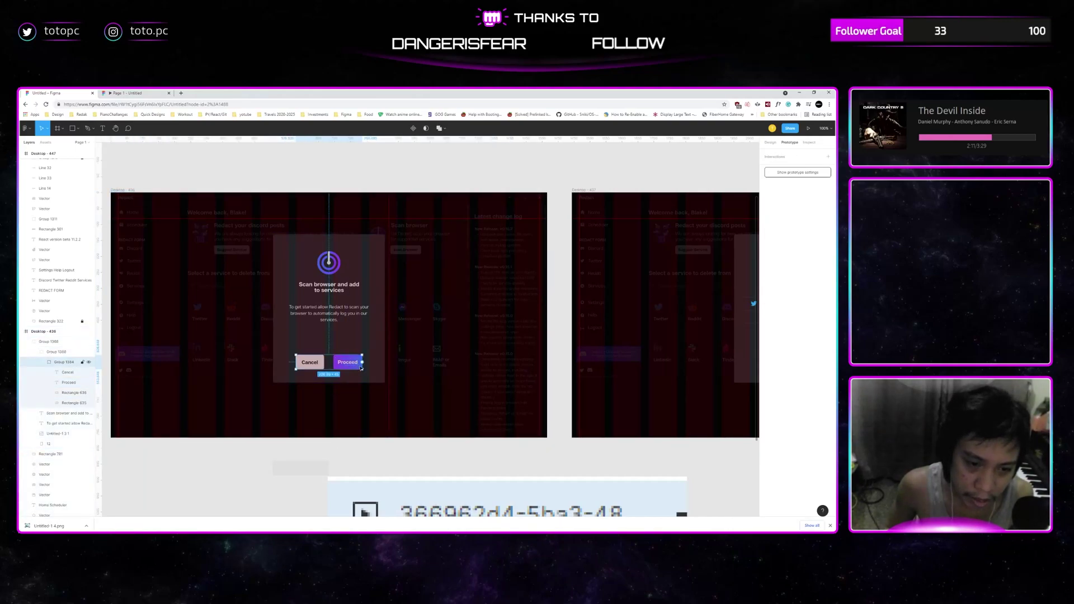
pyautogui.doubleClick(361, 366)
pyautogui.moveTo(362, 362); pyautogui.dragTo(747, 305)
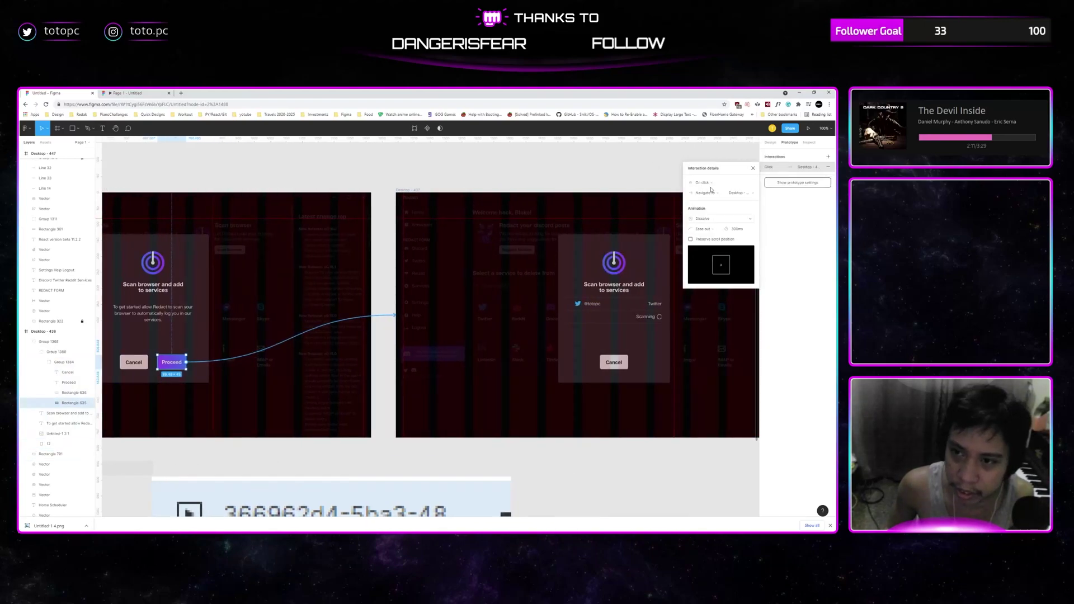
pyautogui.click(704, 183)
pyautogui.click(706, 183)
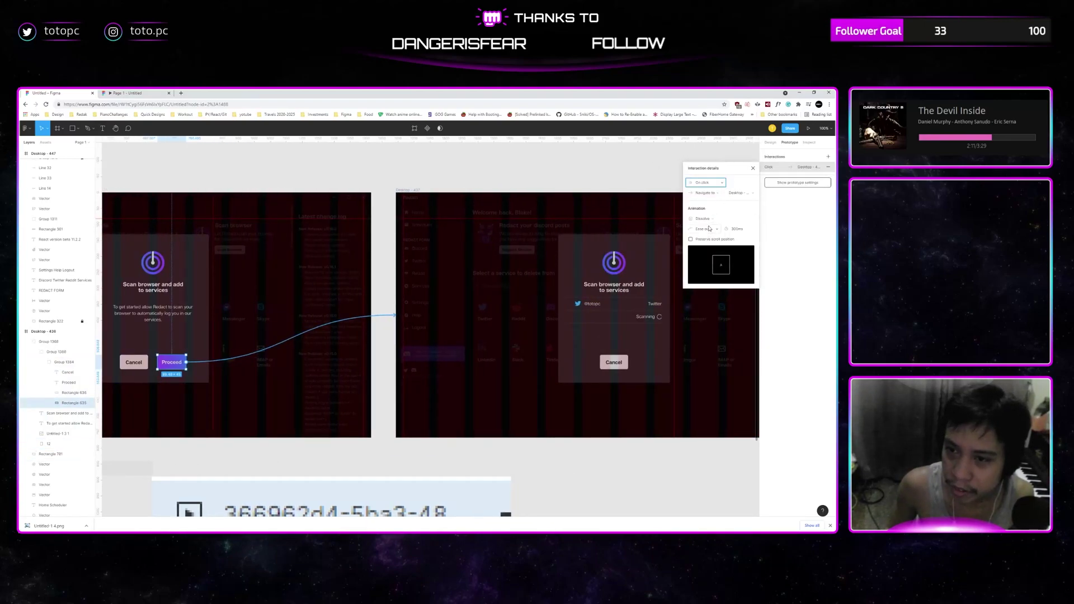
# Move the spinner circle into the scanning dialog beside the Cancel button.
pyautogui.hscroll(3, 443, 276)
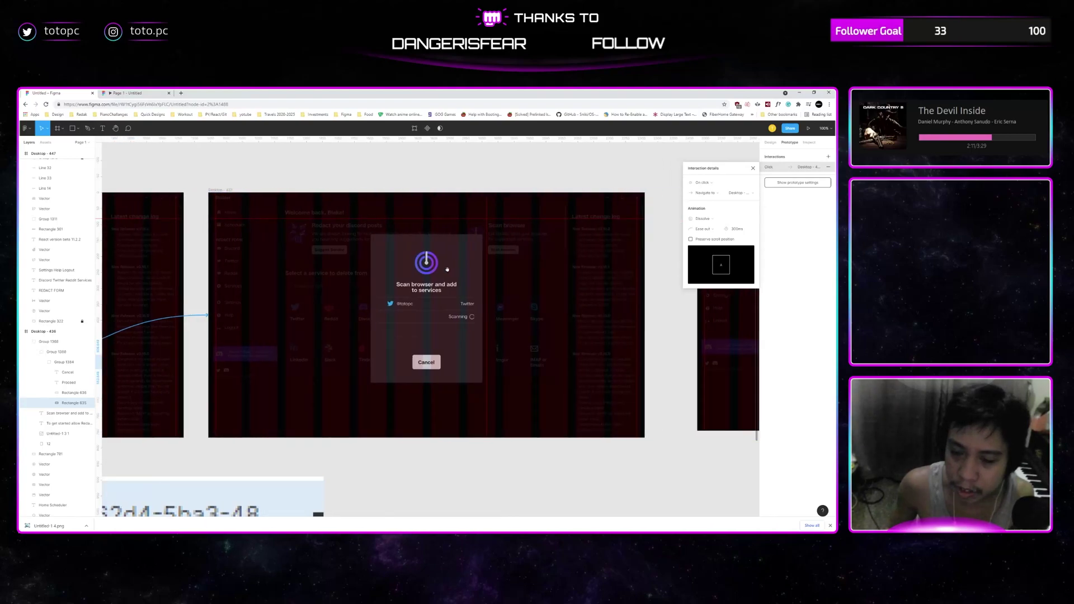
pyautogui.hscroll(5, 281, 320)
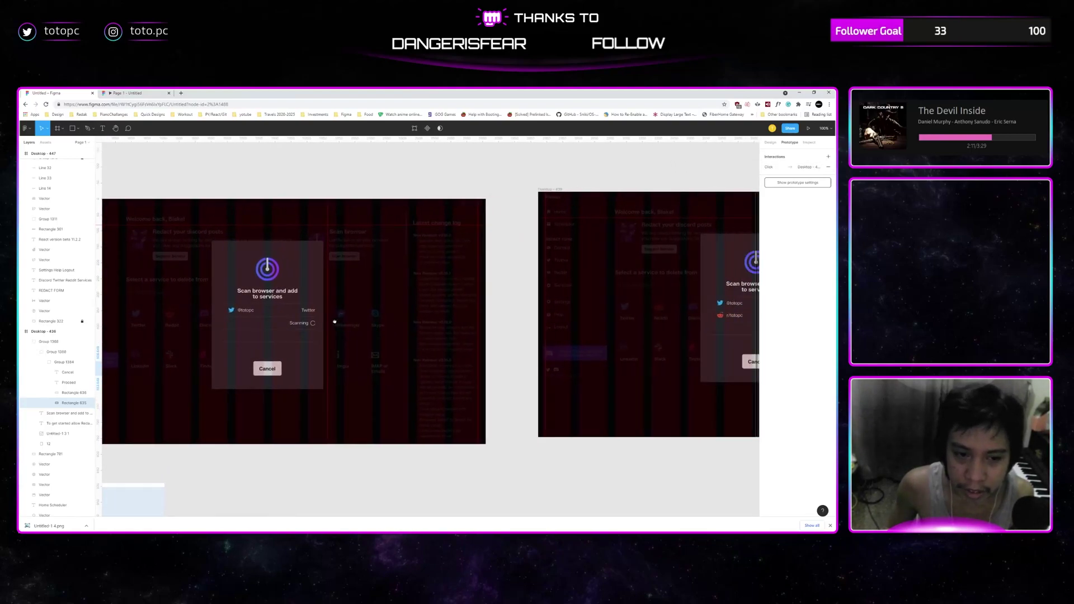
pyautogui.hscroll(-3, 281, 320)
pyautogui.hscroll(-2, 333, 319)
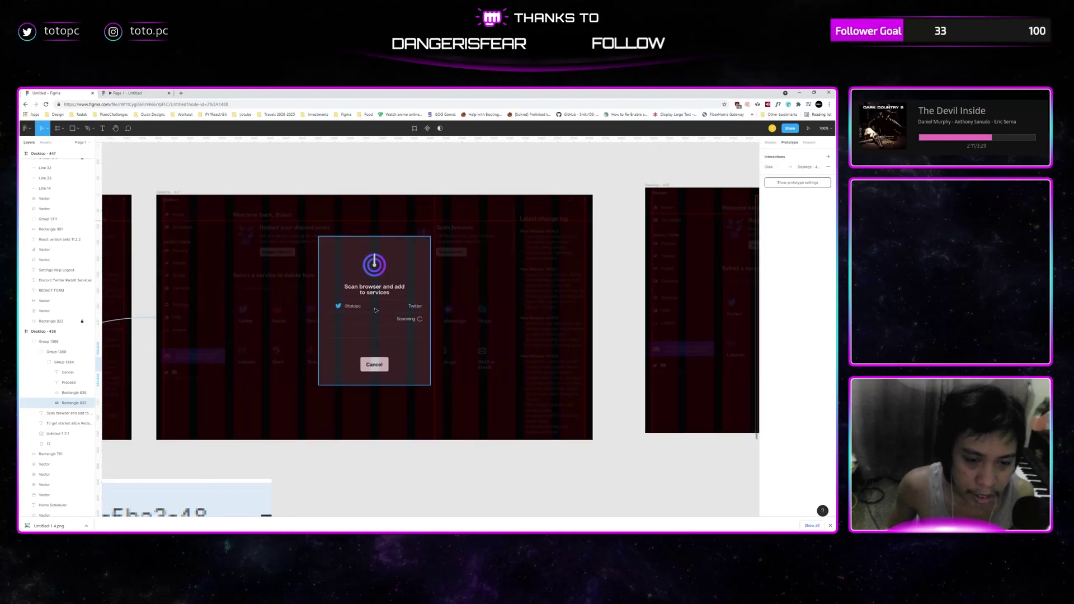
pyautogui.click(374, 364)
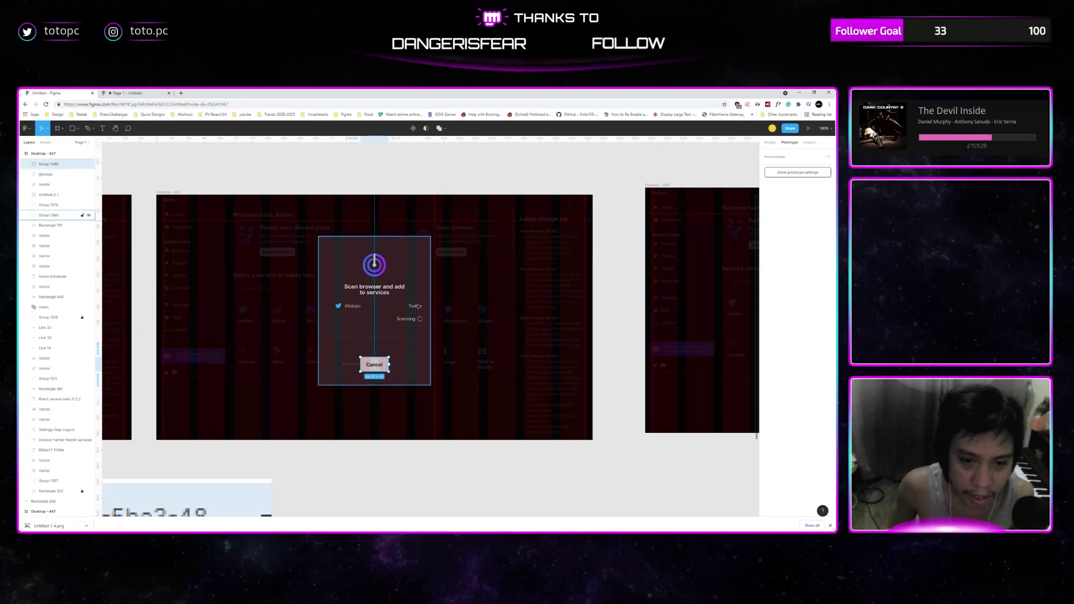
pyautogui.press('Escape')
pyautogui.scroll(-5, 225, 418)
pyautogui.hscroll(-5, 225, 418)
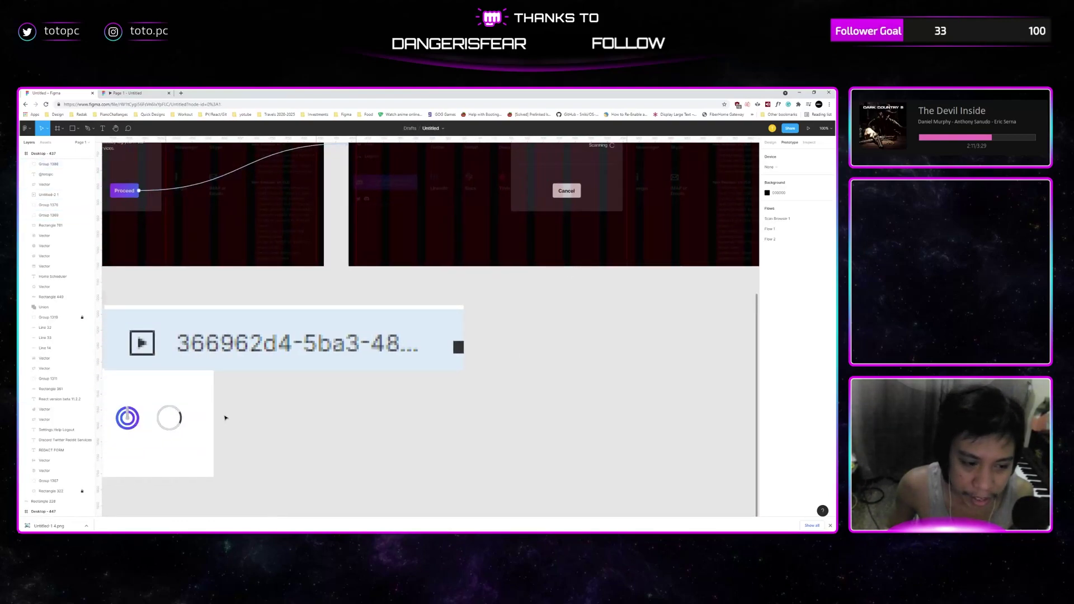
pyautogui.moveTo(181, 424); pyautogui.dragTo(556, 284)
# Bring the power icon into the scanning dialog above the Twitter row.
pyautogui.scroll(3, 556, 284)
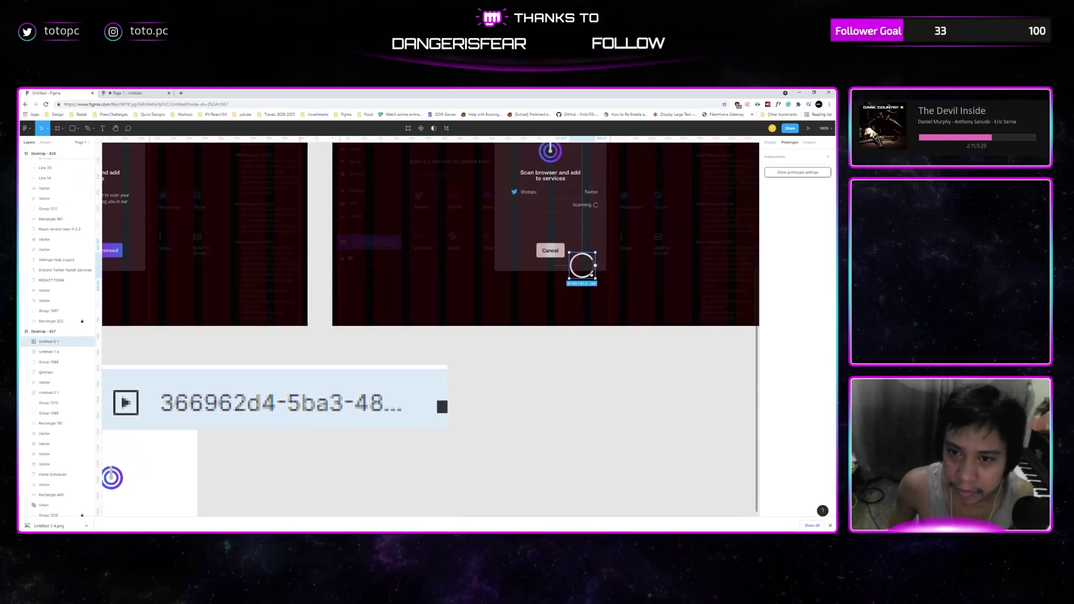
pyautogui.scroll(-3, 201, 398)
pyautogui.hscroll(-5, 202, 398)
pyautogui.moveTo(229, 417); pyautogui.dragTo(599, 228)
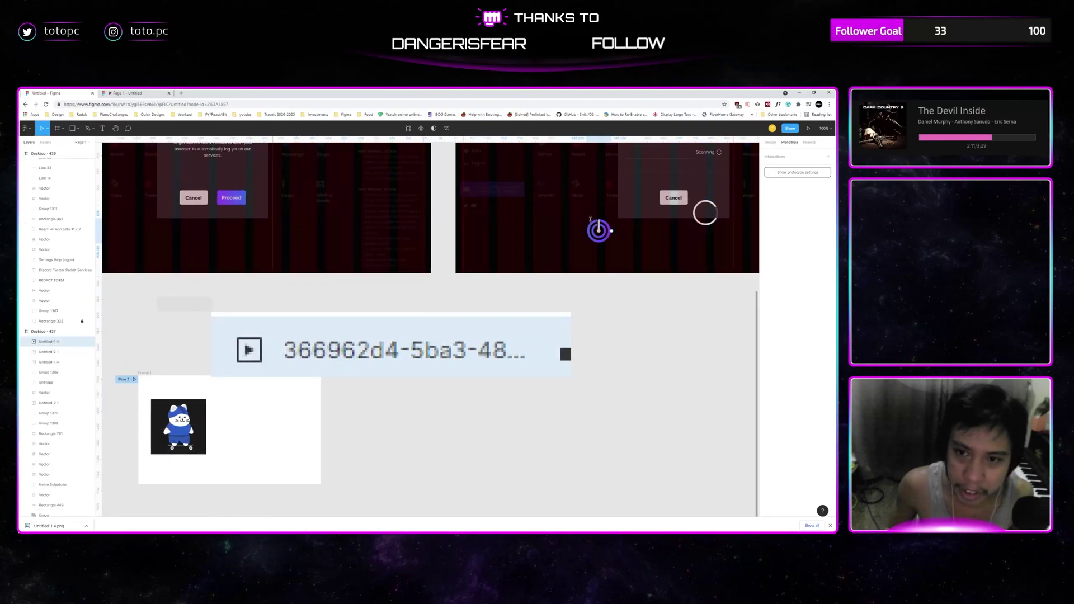
pyautogui.scroll(3, 599, 228)
pyautogui.hscroll(3, 599, 227)
pyautogui.moveTo(403, 412); pyautogui.dragTo(454, 330)
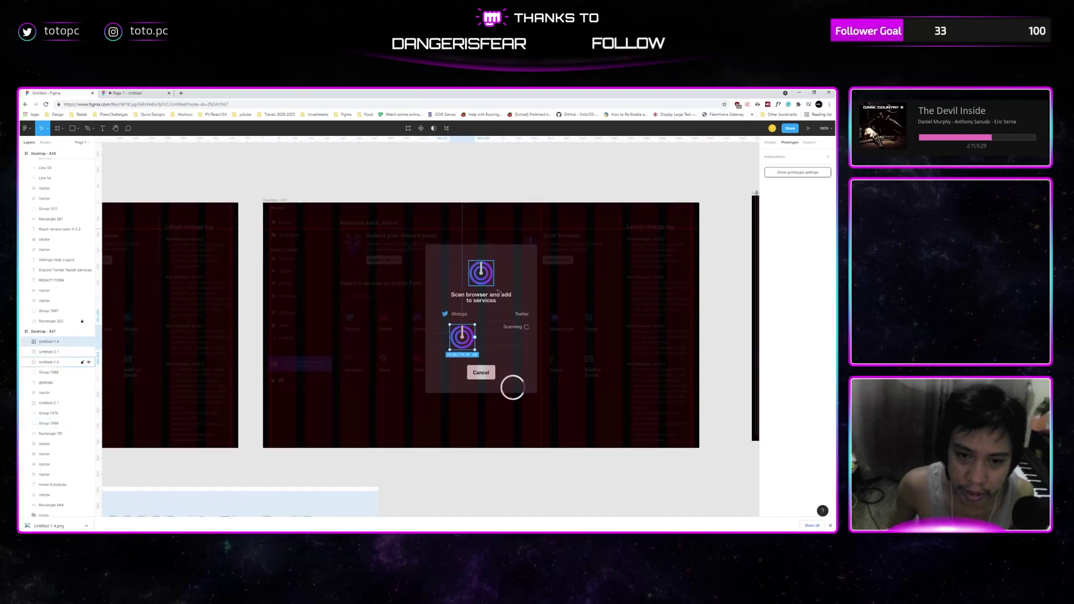
# Align the spinner next to the Scanning label and delete the extra lower power icon.
pyautogui.moveTo(512, 387); pyautogui.dragTo(528, 335)
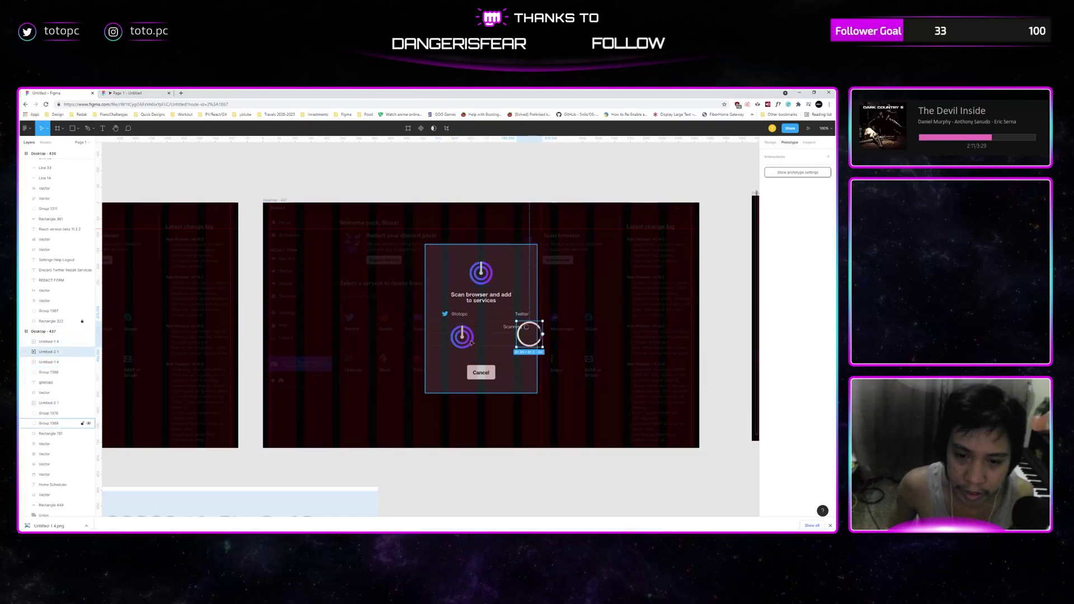
pyautogui.click(464, 337)
pyautogui.press('Delete')
pyautogui.scroll(1, 503, 342)
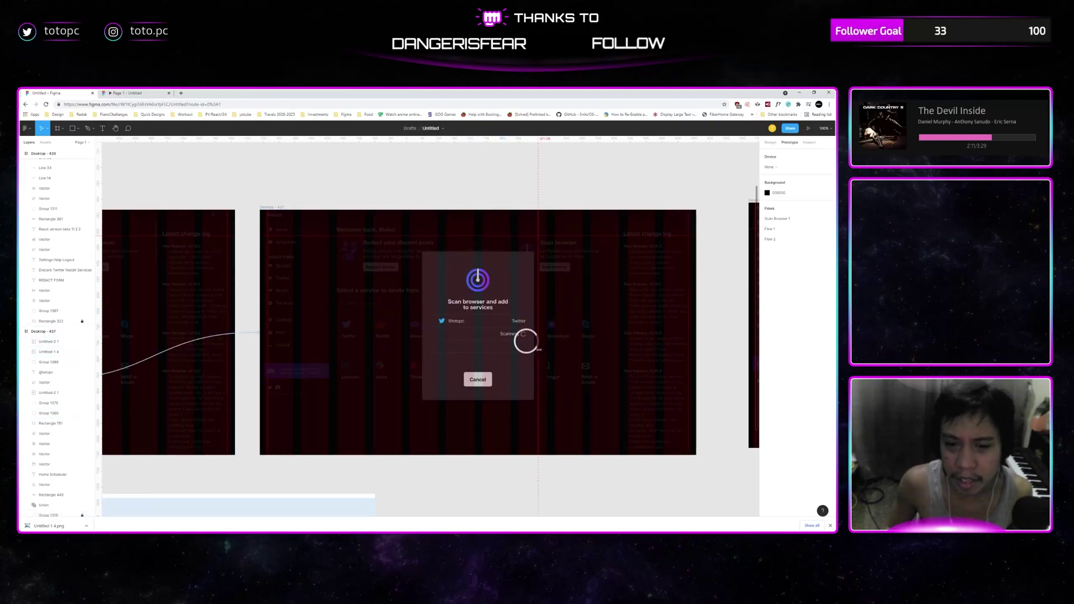
pyautogui.moveTo(532, 352)
pyautogui.mouseDown()
pyautogui.moveTo(471, 402)
pyautogui.moveTo(576, 342)
pyautogui.mouseUp()
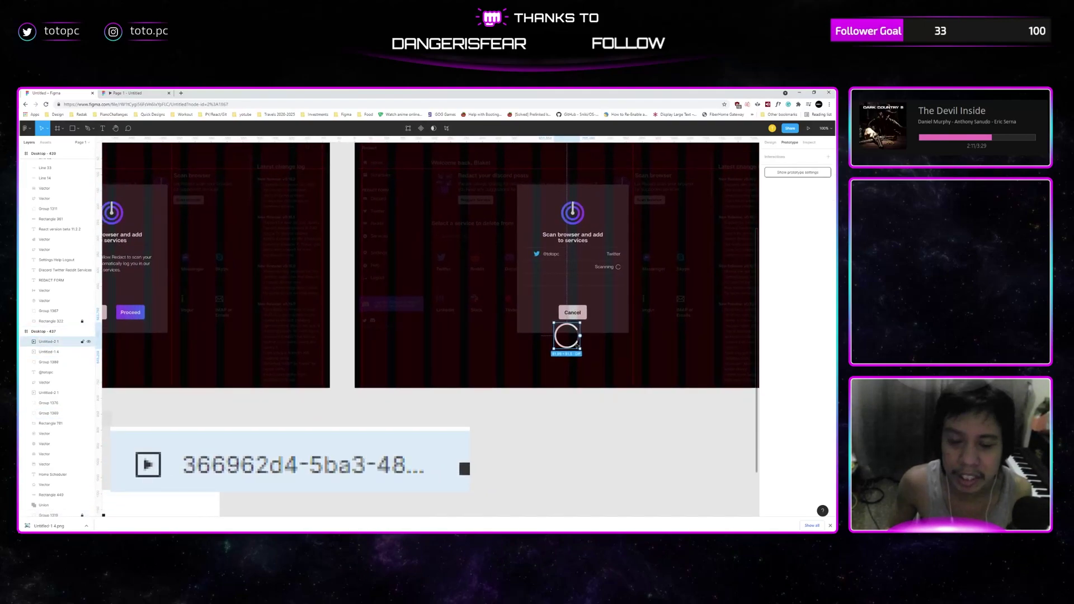
# Paste the spinner graphic into the Twitter scanning frame, placed beside the Scanning label.
pyautogui.press('Escape')
pyautogui.scroll(-3, 406, 380)
pyautogui.hscroll(-3, 406, 380)
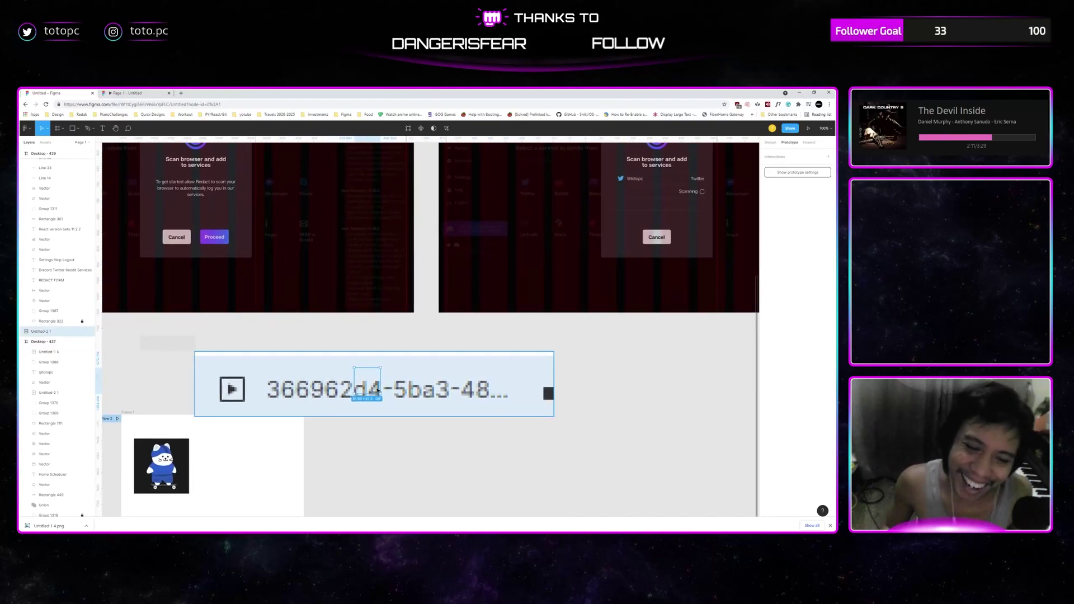
pyautogui.click(406, 379)
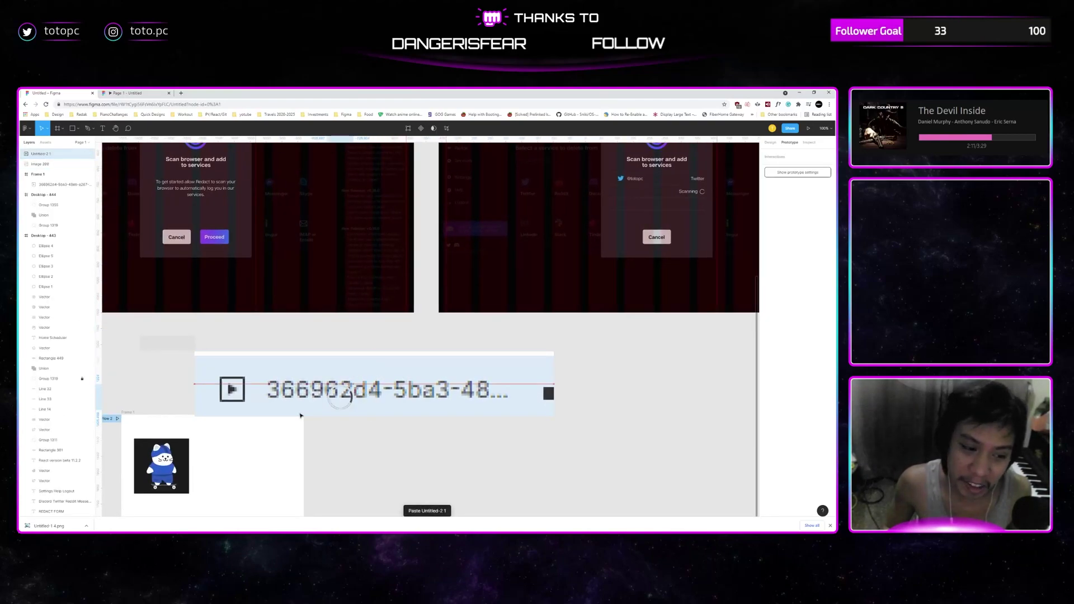
pyautogui.hotkey('ctrl', 'v')
pyautogui.scroll(3, 423, 369)
pyautogui.scroll(3, 499, 342)
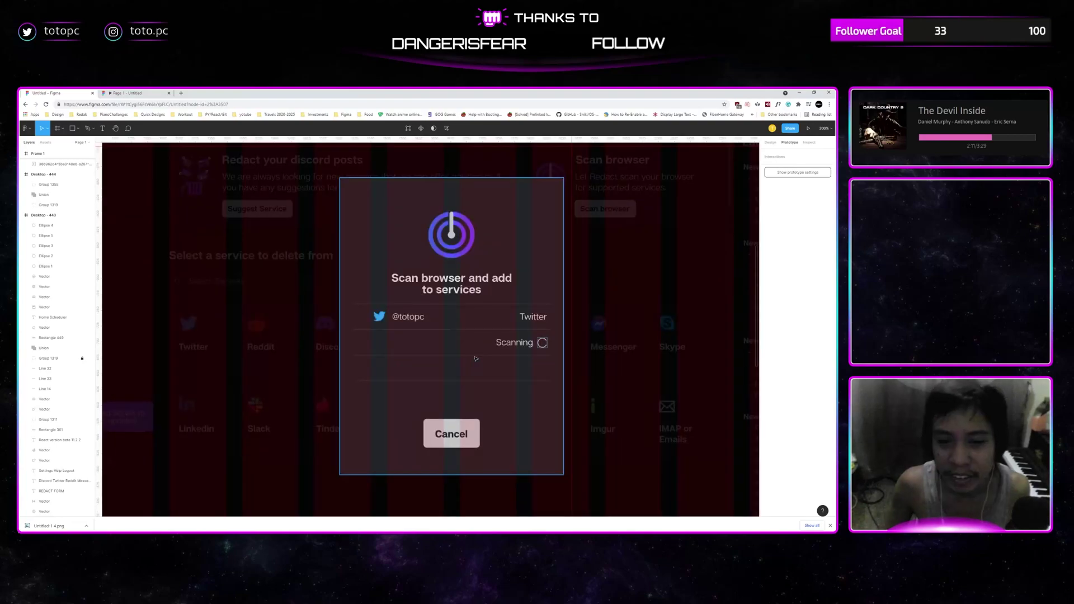
pyautogui.scroll(-3, 499, 342)
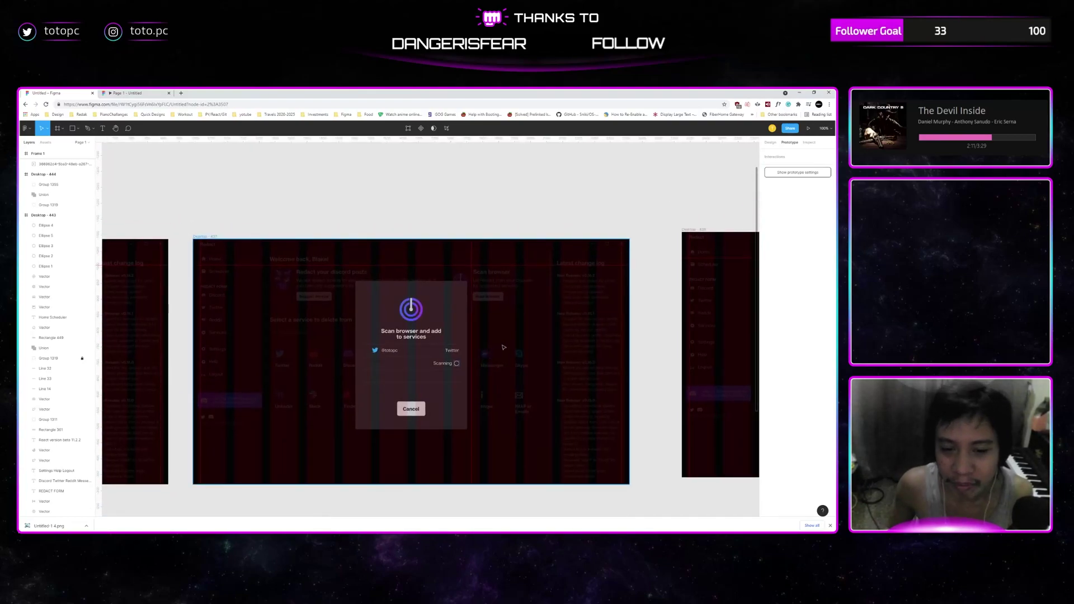
pyautogui.press('Escape')
pyautogui.scroll(-1, 443, 331)
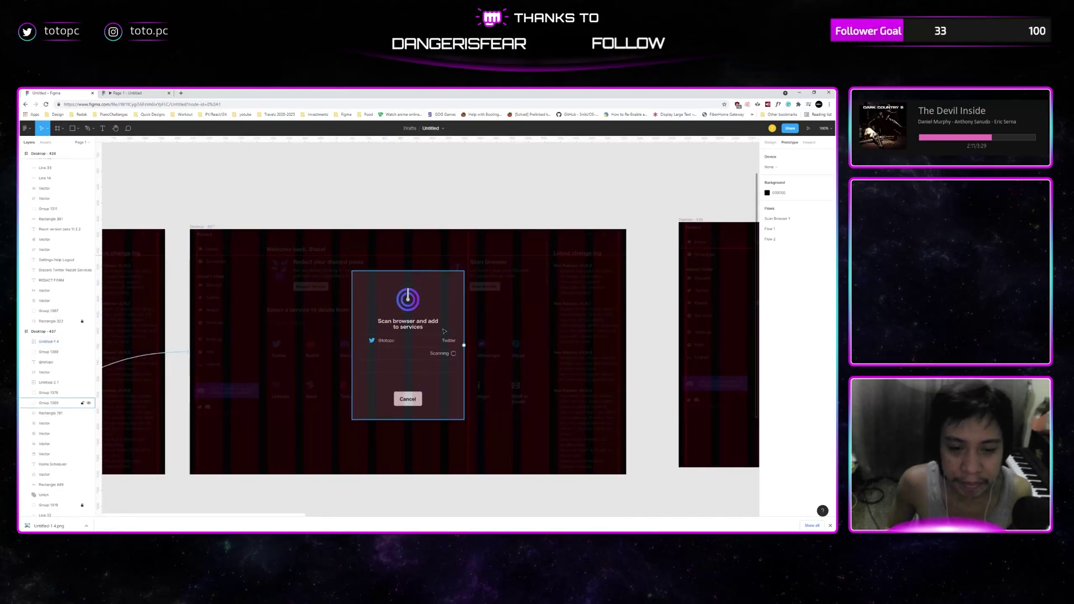
pyautogui.click(441, 354)
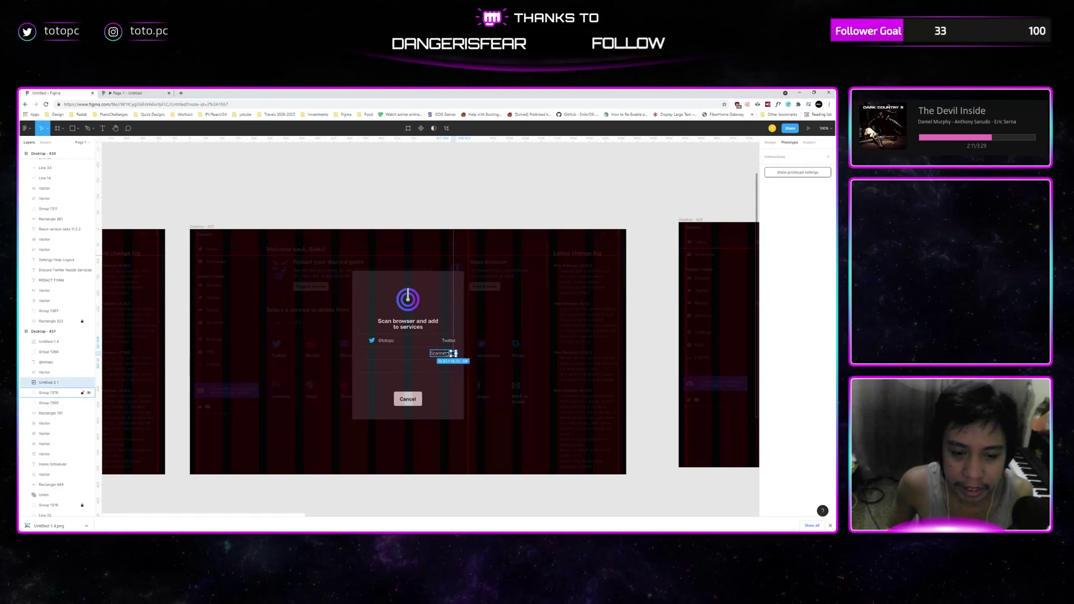
pyautogui.scroll(-1, 450, 354)
pyautogui.scroll(1, 455, 301)
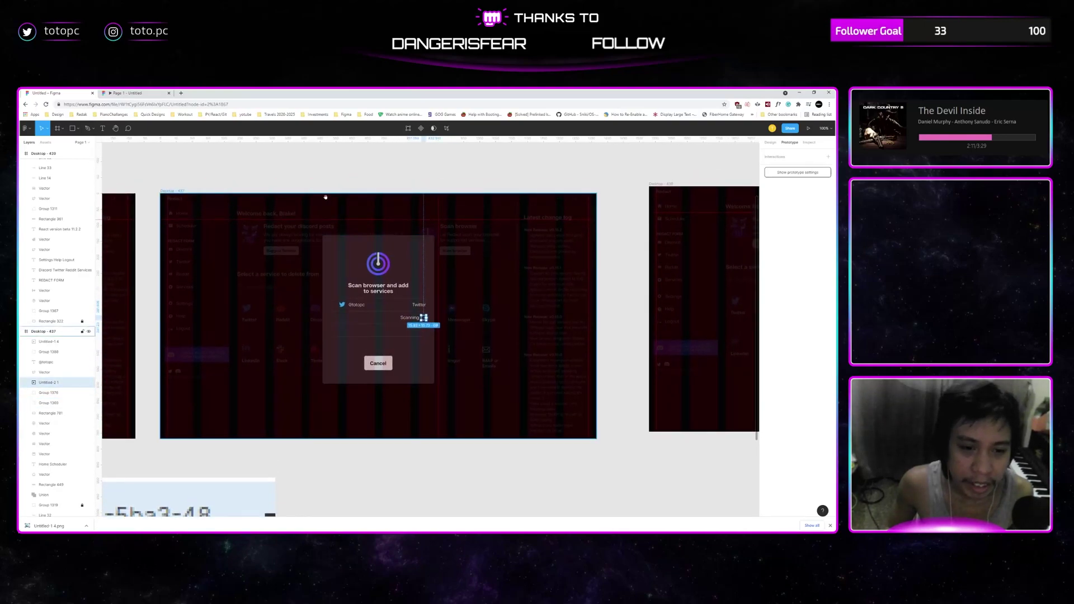
# Link Desktop-437 to the next scanning frame with an After delay trigger.
pyautogui.click(231, 191)
pyautogui.hscroll(2, 489, 319)
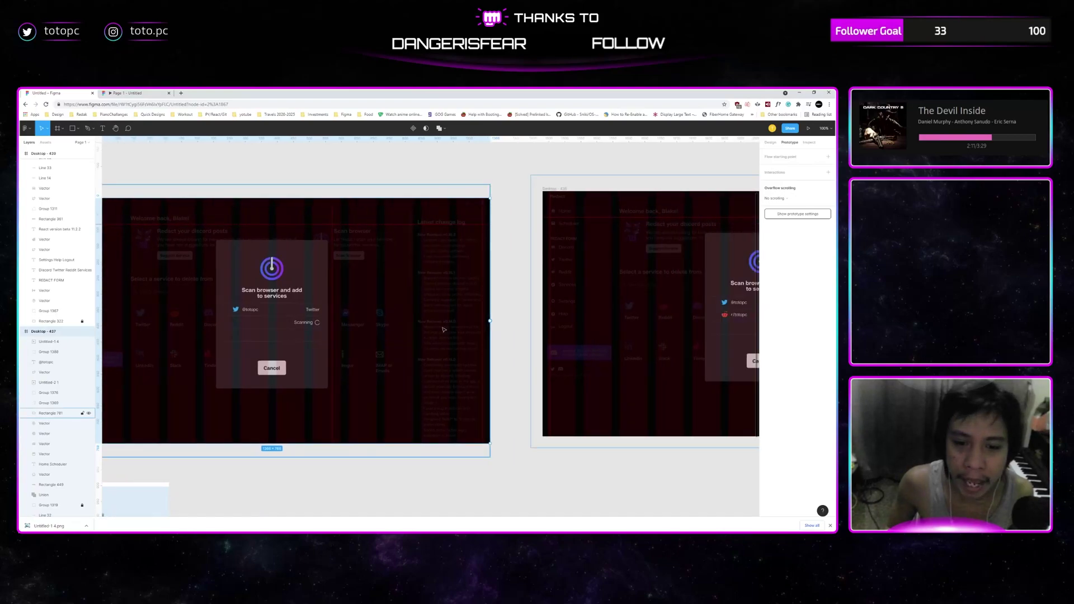
pyautogui.moveTo(489, 319); pyautogui.dragTo(618, 319)
pyautogui.hscroll(4, 486, 317)
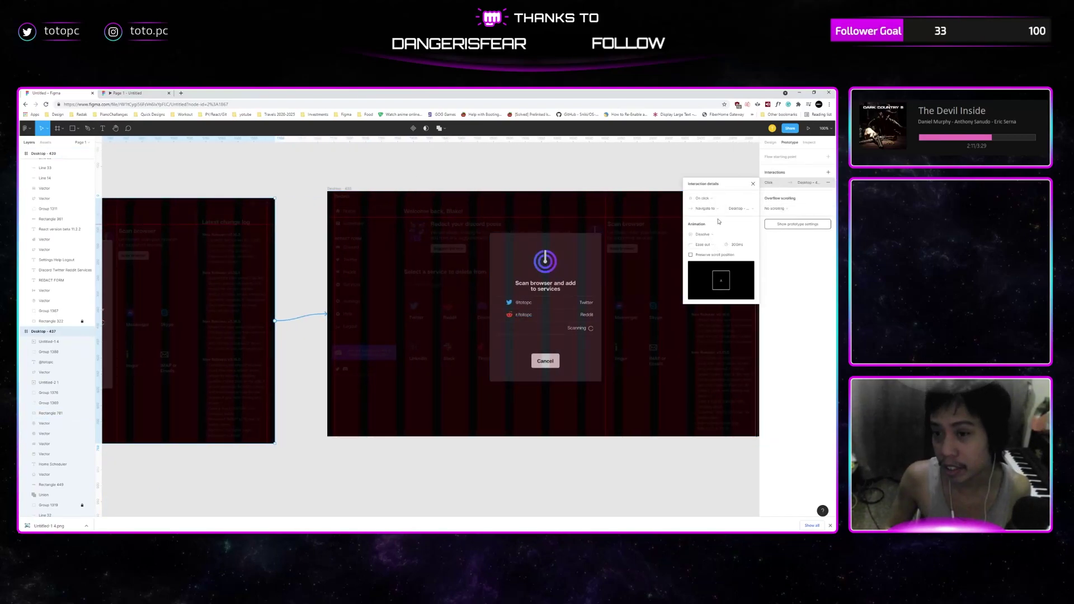
pyautogui.click(703, 199)
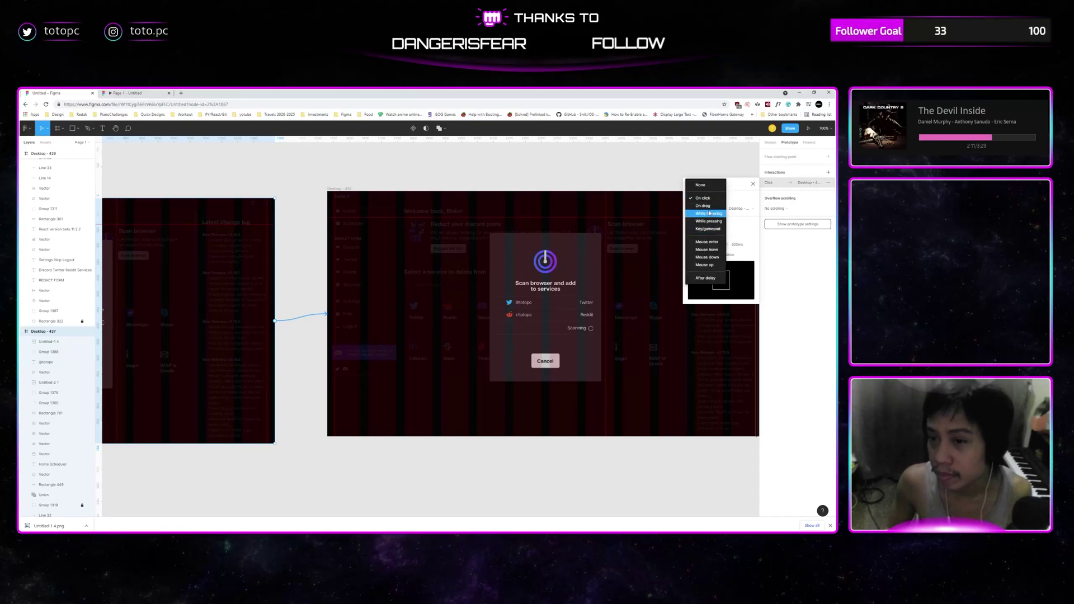
pyautogui.click(707, 278)
pyautogui.click(738, 202)
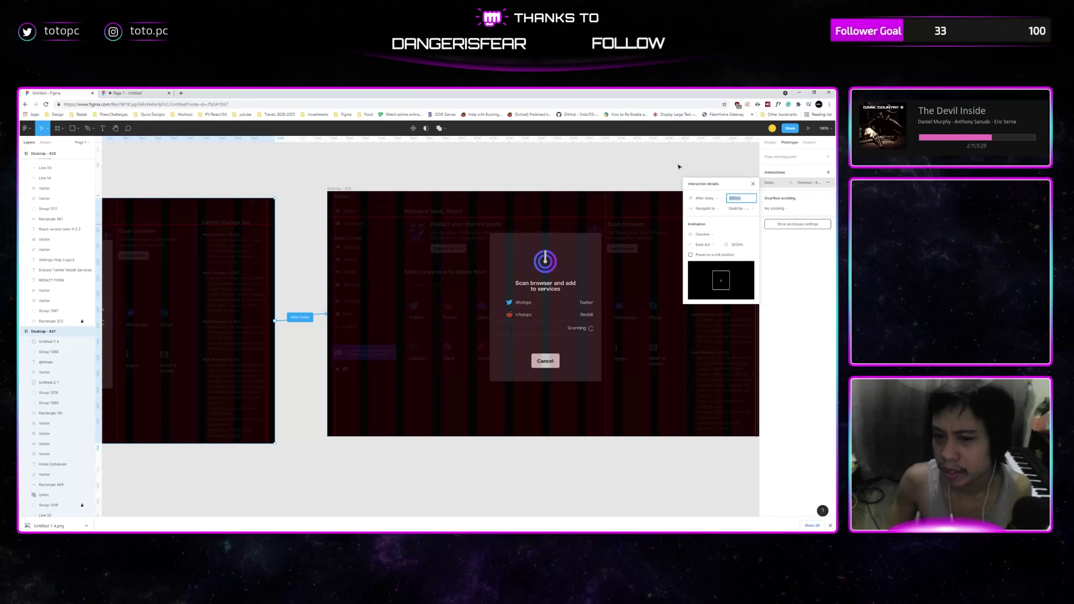
pyautogui.click(674, 164)
pyautogui.moveTo(674, 164); pyautogui.dragTo(455, 233)
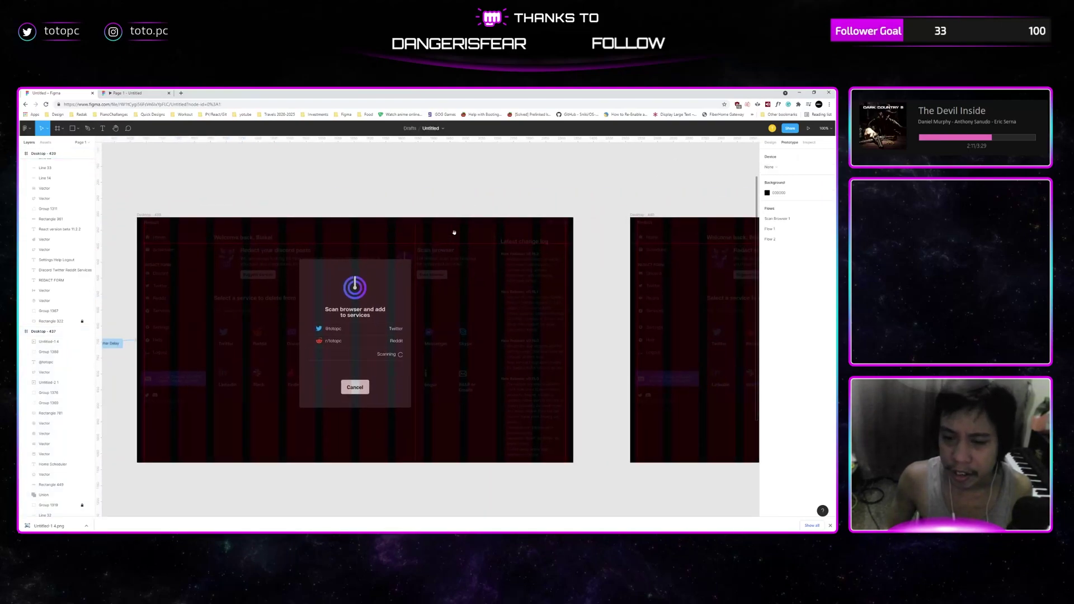
# Link Desktop-439 to Desktop-440 with an After delay trigger.
pyautogui.click(158, 214)
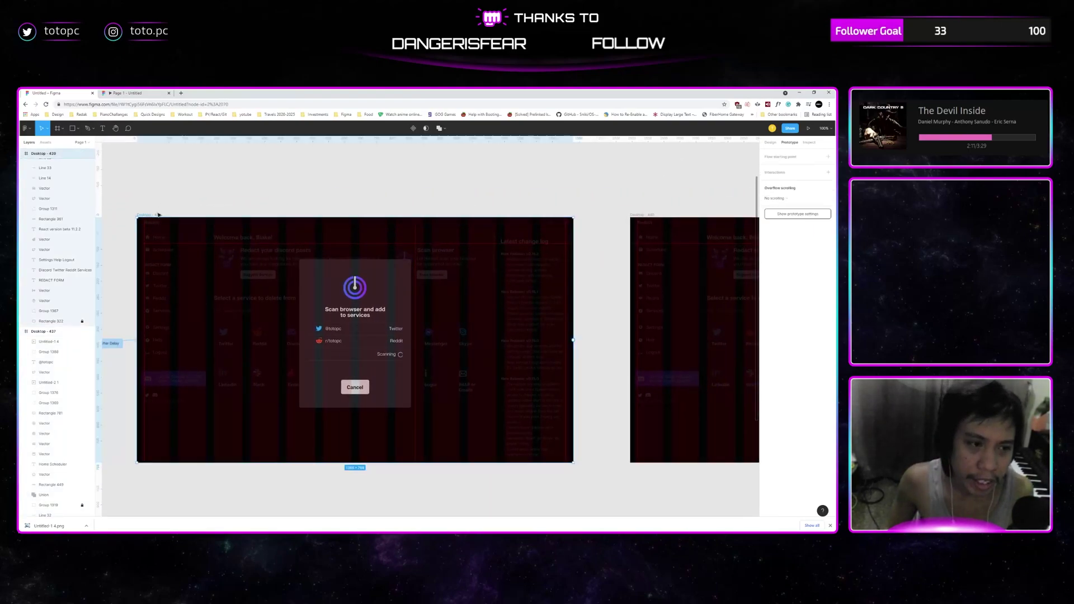
pyautogui.moveTo(571, 342); pyautogui.dragTo(688, 240)
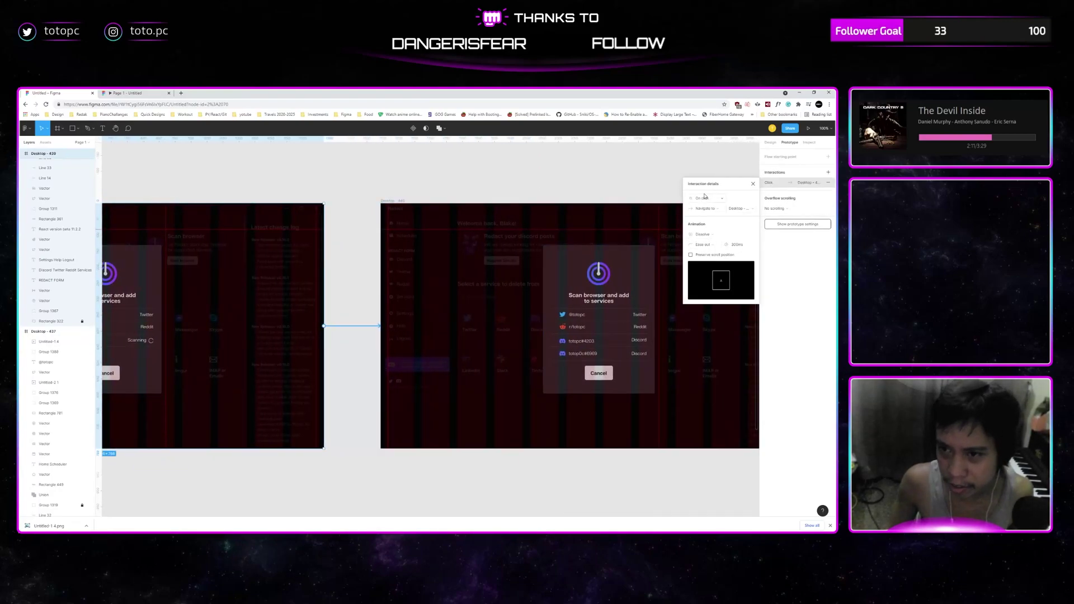
pyautogui.click(703, 198)
pyautogui.click(706, 278)
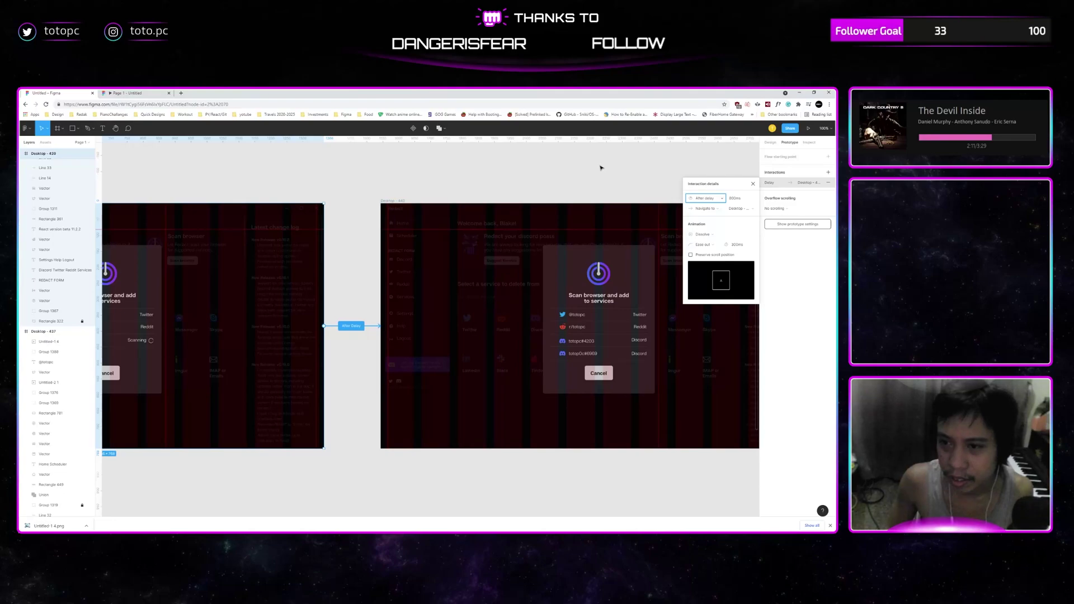
pyautogui.click(595, 170)
pyautogui.moveTo(593, 171); pyautogui.dragTo(412, 204)
pyautogui.moveTo(626, 338); pyautogui.dragTo(417, 302)
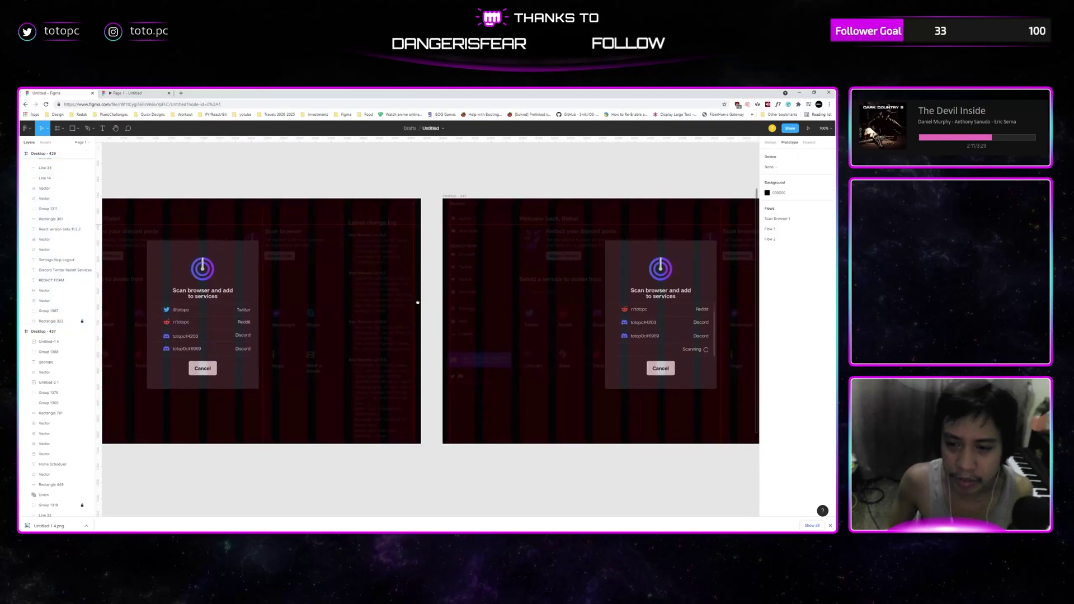
pyautogui.hscroll(-5, 378, 221)
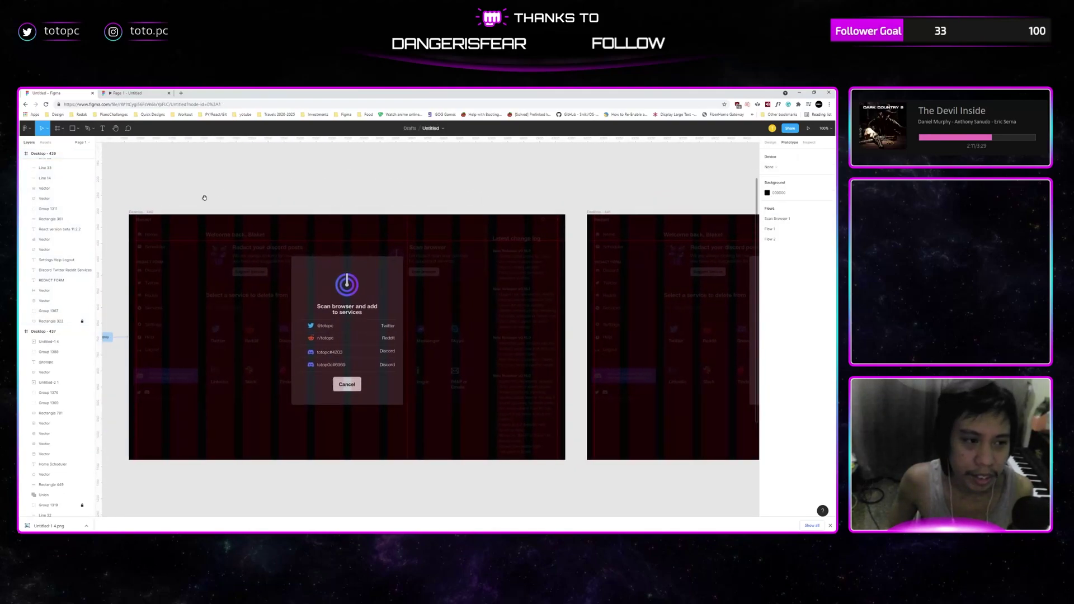
pyautogui.click(150, 211)
# Attempt a Desktop-440 connection and inspect the dialog inside Desktop-441.
pyautogui.hscroll(4, 540, 318)
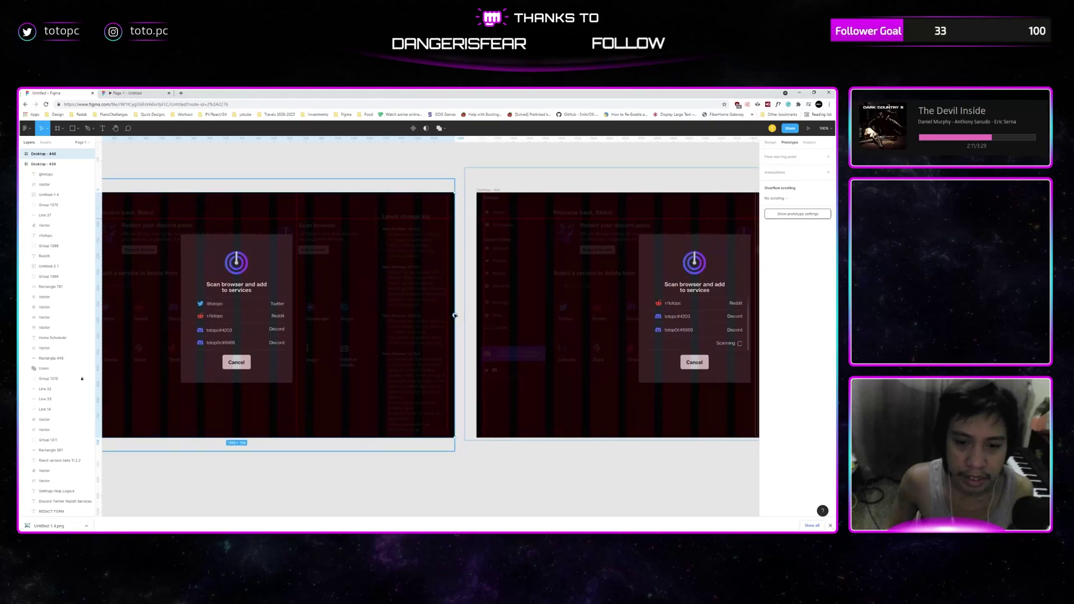
pyautogui.moveTo(540, 318); pyautogui.dragTo(540, 318)
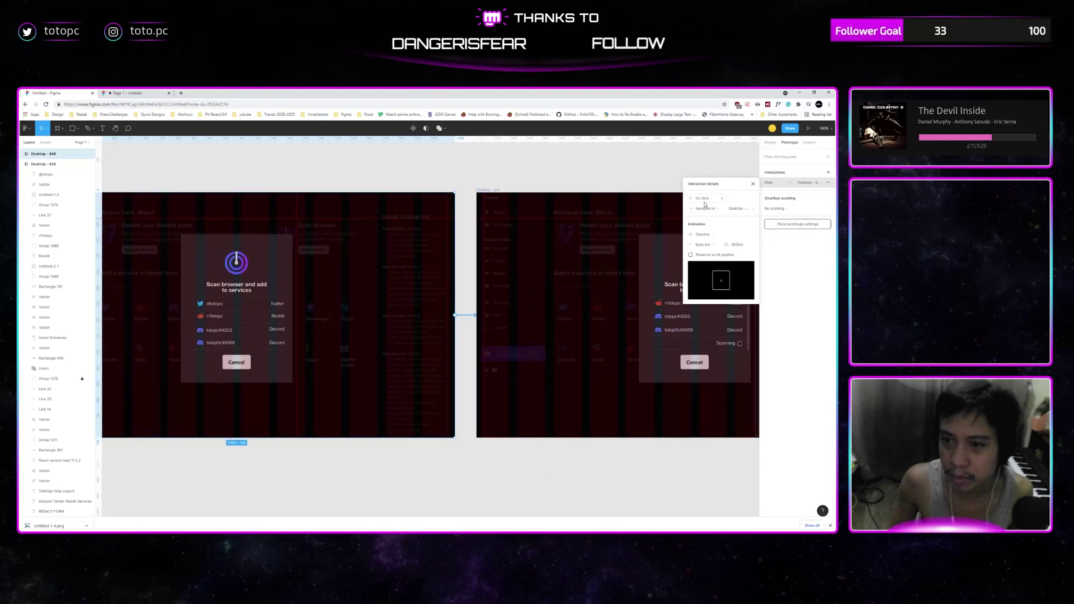
pyautogui.click(705, 200)
pyautogui.press('Escape')
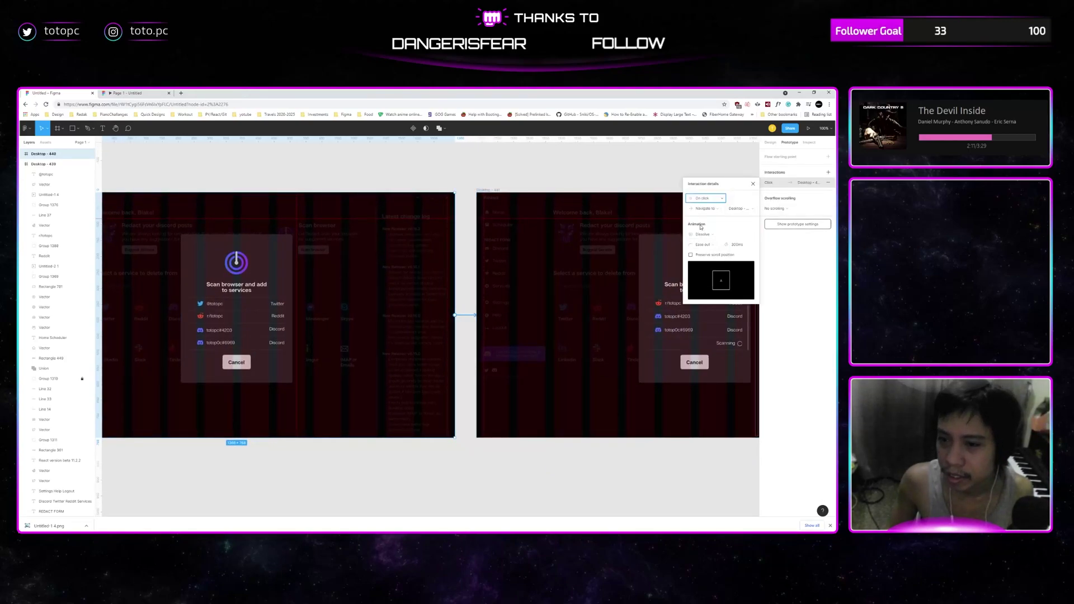
pyautogui.hscroll(5, 532, 330)
pyautogui.click(532, 330)
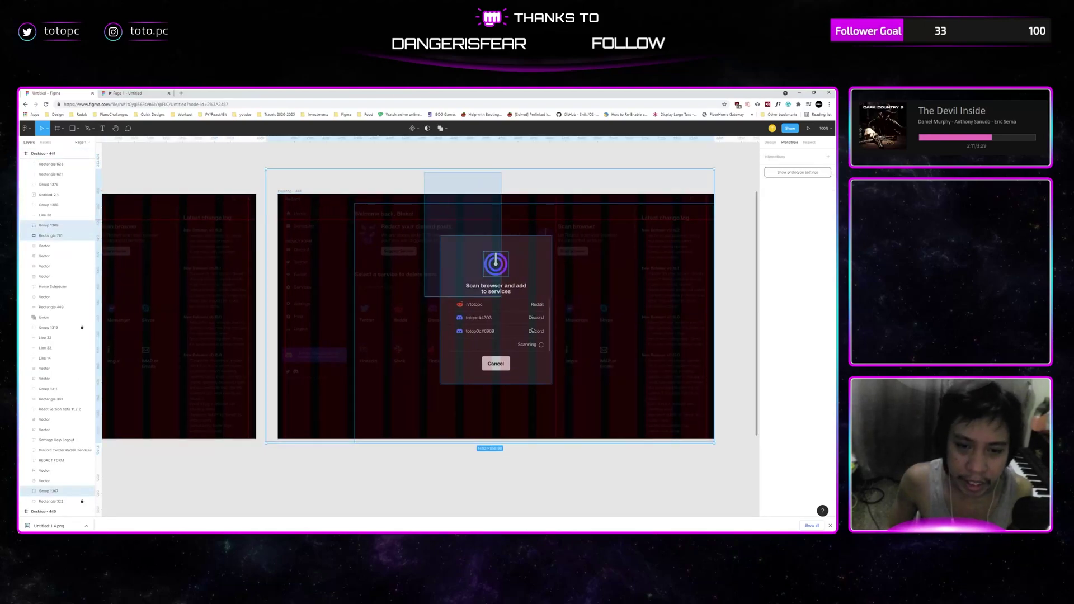
pyautogui.doubleClick(462, 293)
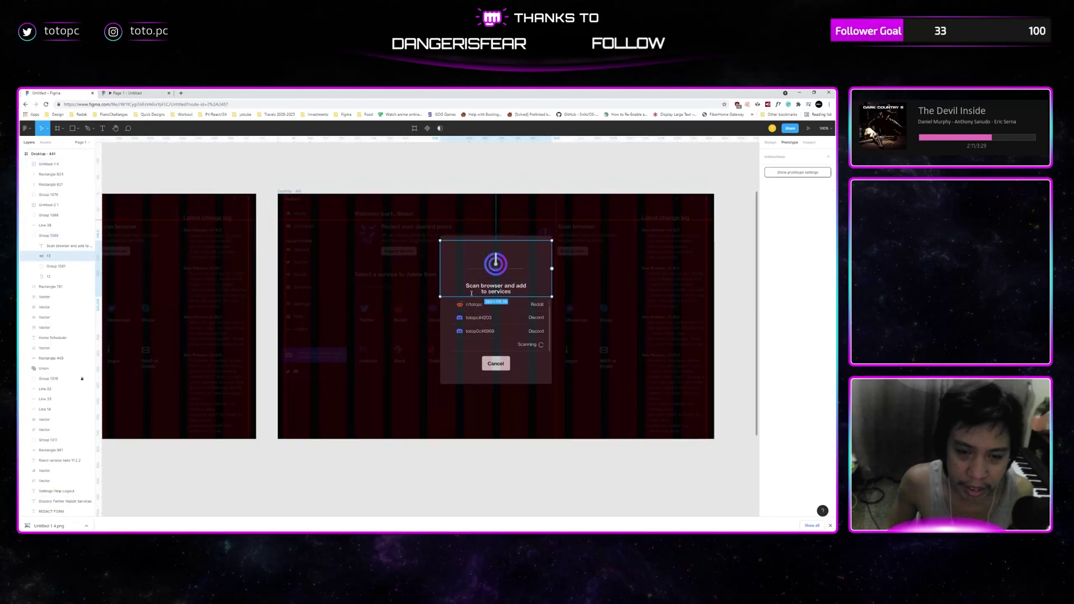
pyautogui.moveTo(445, 247)
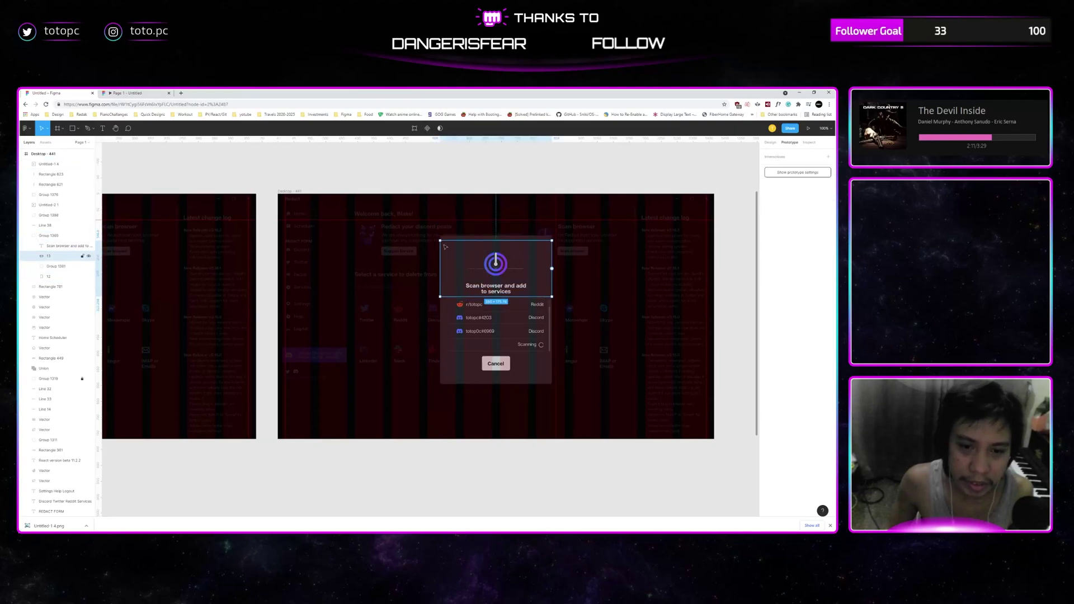
pyautogui.hscroll(-1, 445, 246)
pyautogui.hscroll(-2, 386, 290)
pyautogui.hscroll(-3, 213, 197)
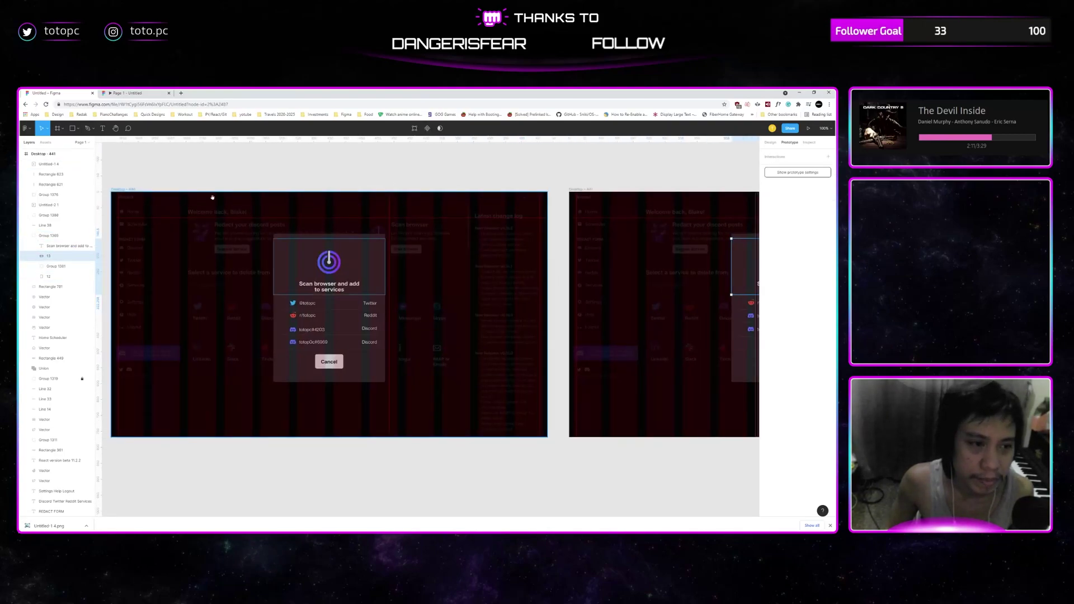
pyautogui.hscroll(-2, 212, 196)
pyautogui.click(212, 197)
pyautogui.hscroll(5, 459, 312)
# Connect Desktop-440 to Desktop-441 using Smart animate and a 500 ms After delay trigger.
pyautogui.moveTo(459, 312); pyautogui.dragTo(477, 315)
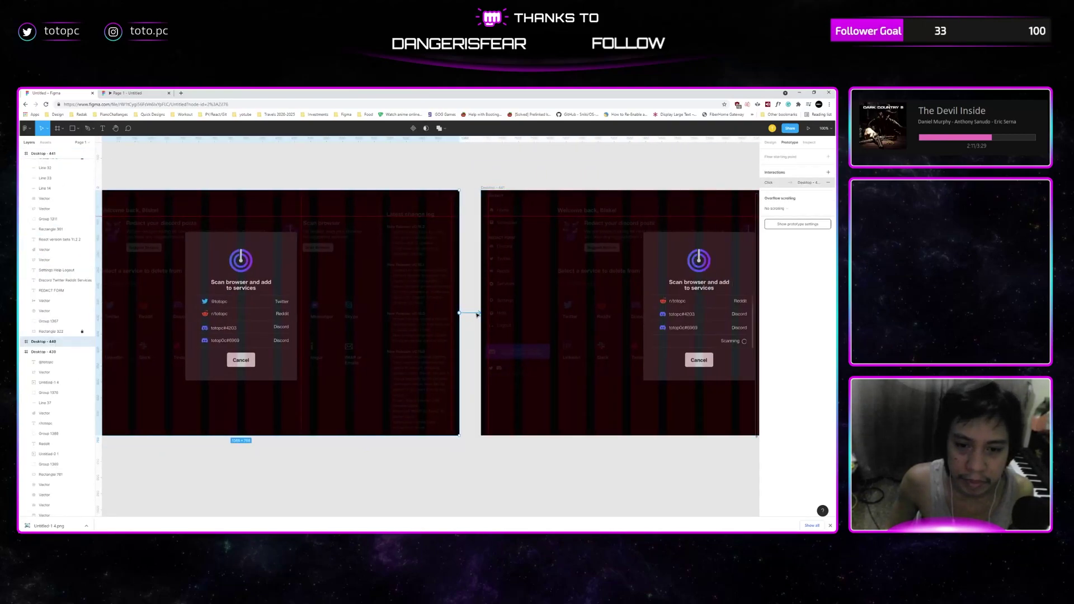
pyautogui.click(722, 234)
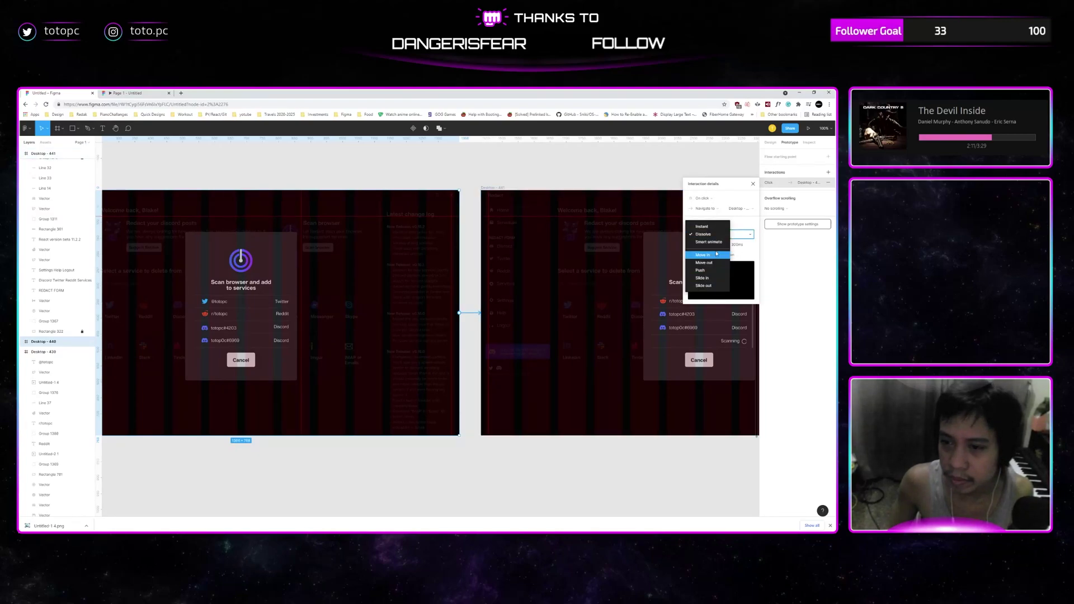
pyautogui.click(708, 242)
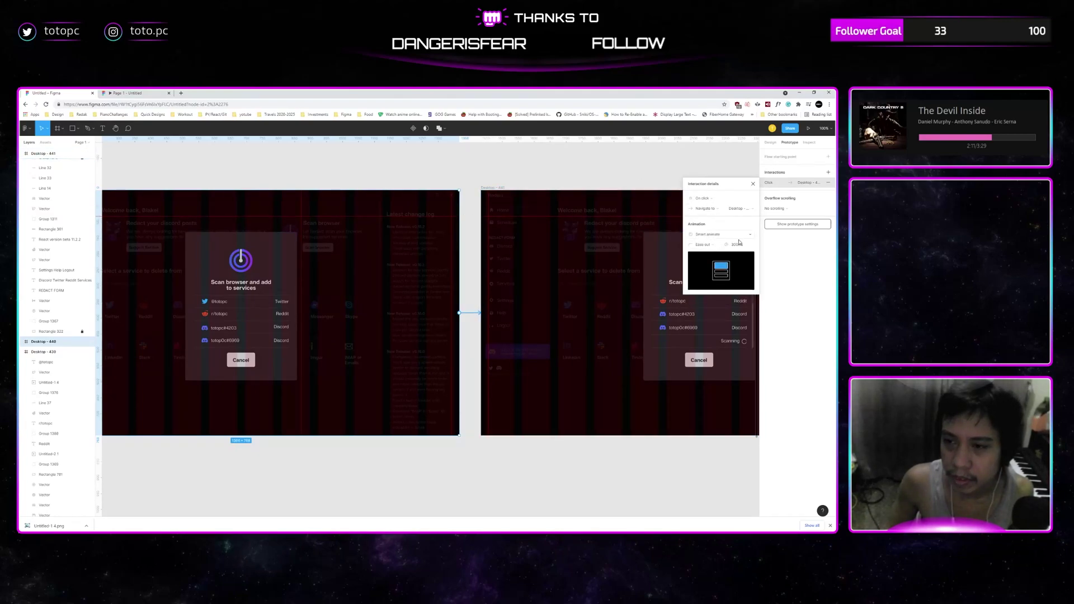
pyautogui.hscroll(5, 576, 163)
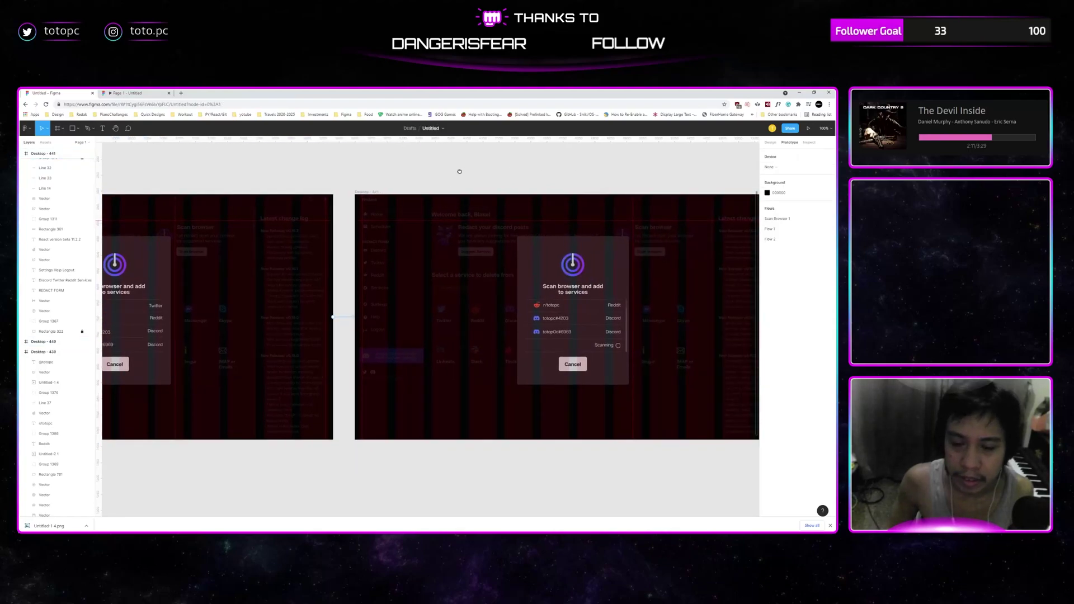
pyautogui.click(706, 199)
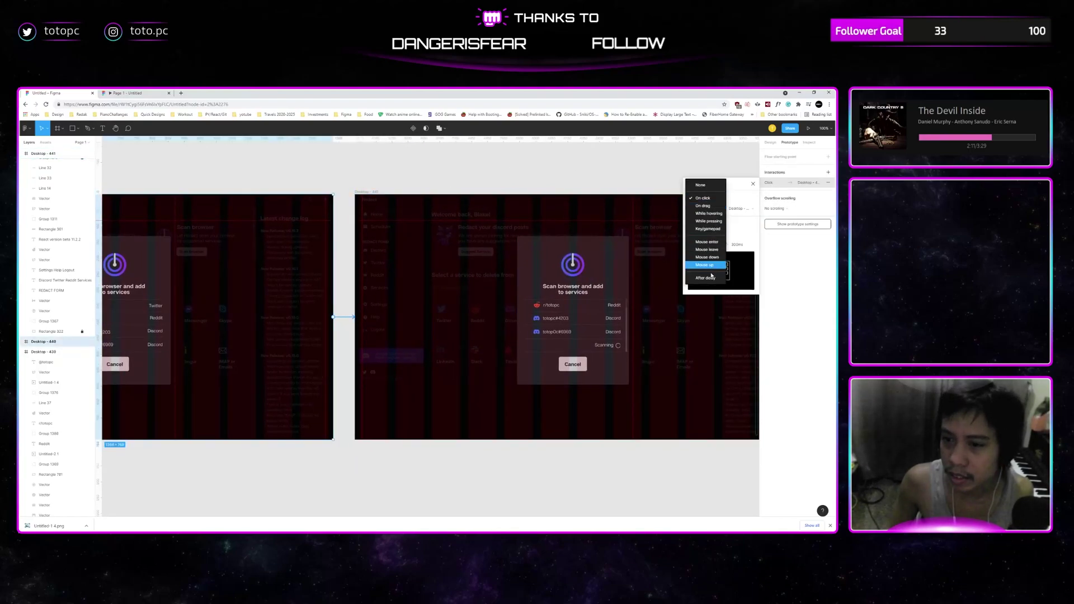
pyautogui.click(702, 277)
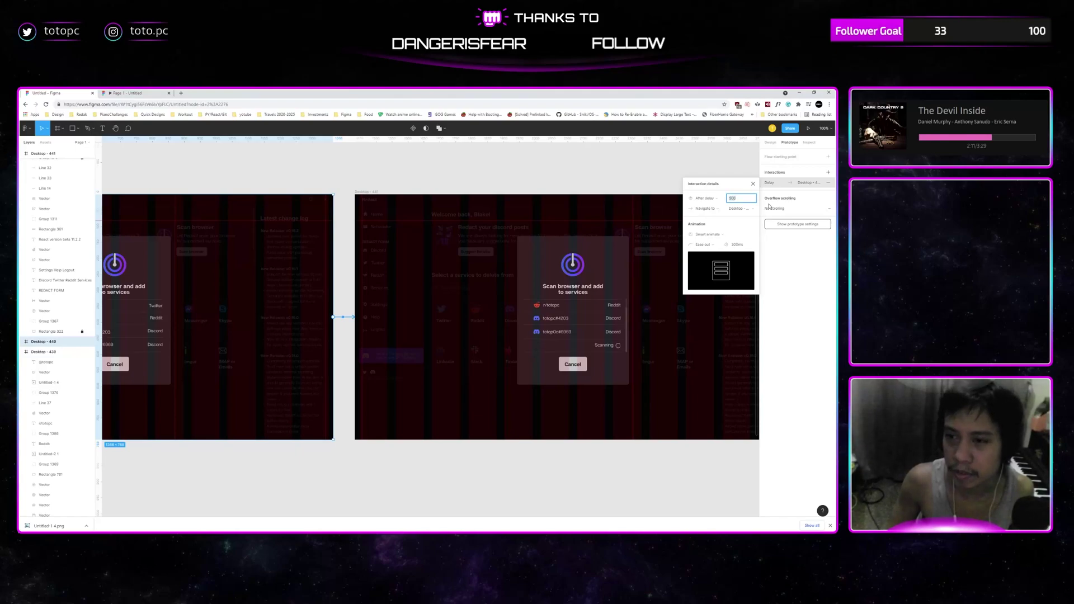
pyautogui.write('0')
pyautogui.press('Return')
pyautogui.press('Escape')
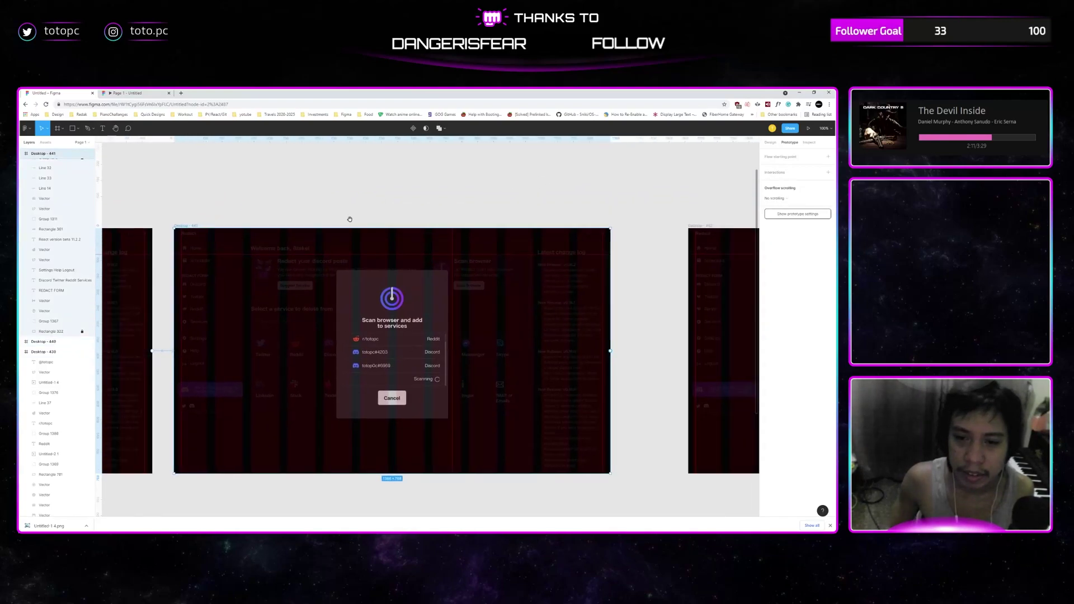
pyautogui.hscroll(5, 351, 218)
pyautogui.hscroll(-5, 393, 221)
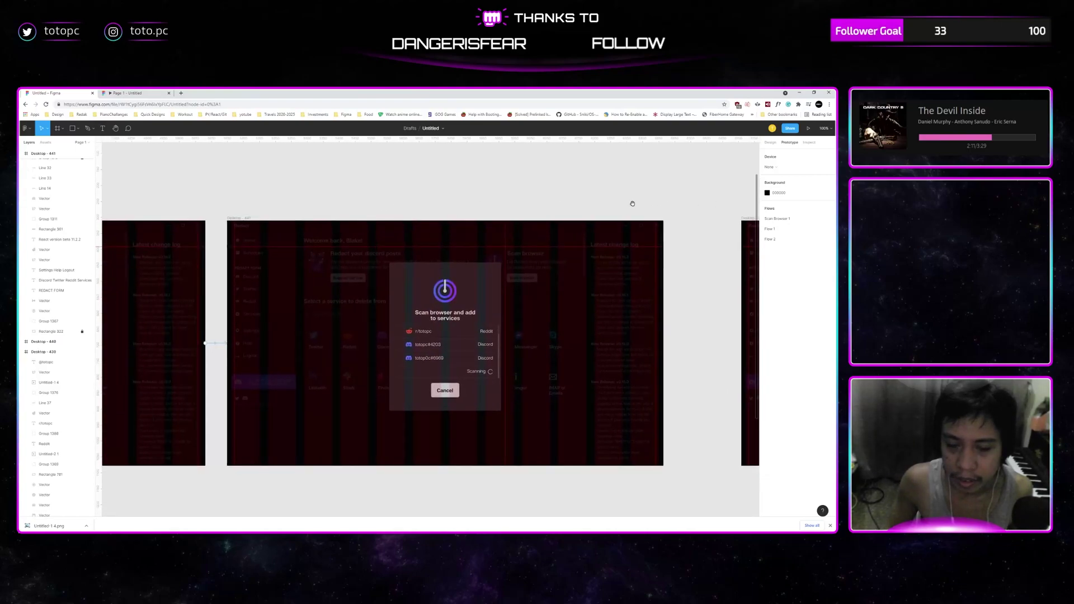
# Connect Desktop-441 to Desktop-442 with an After delay trigger and Dissolve animation.
pyautogui.click(586, 219)
pyautogui.hscroll(5, 586, 220)
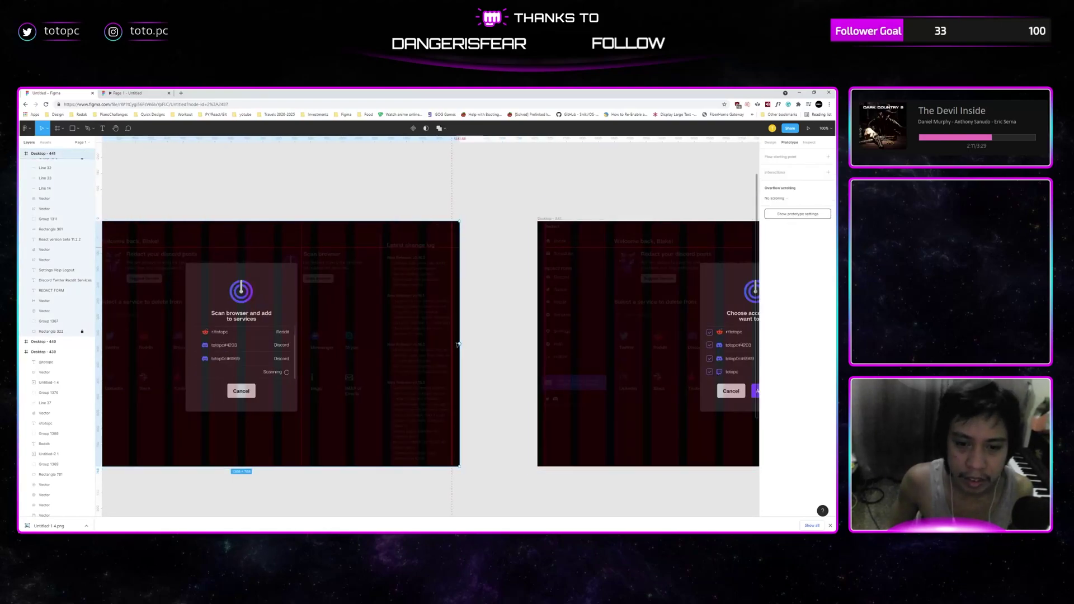
pyautogui.moveTo(459, 343); pyautogui.dragTo(587, 343)
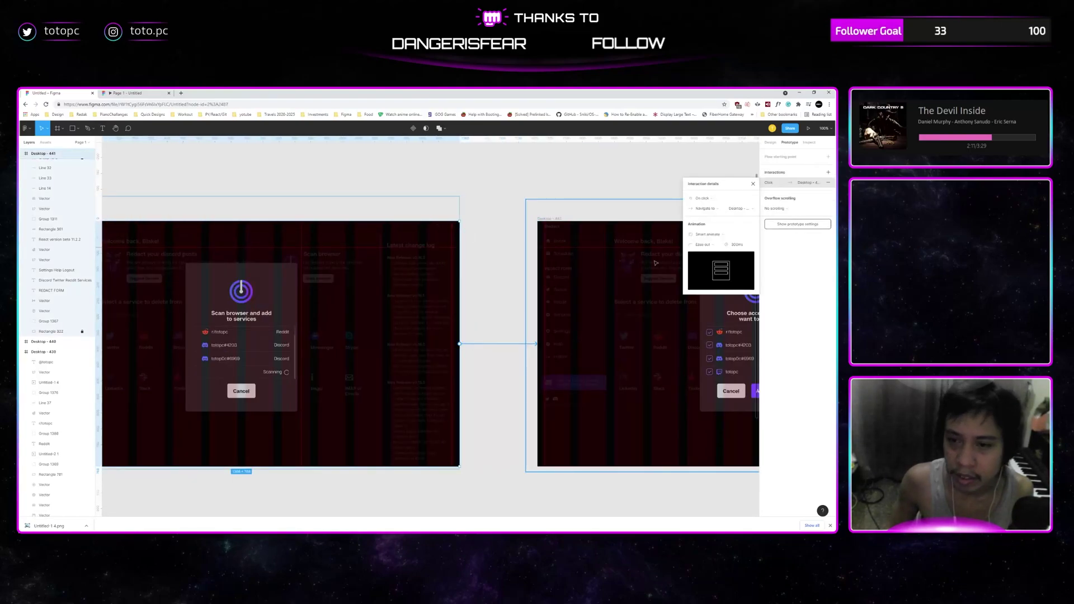
pyautogui.click(702, 199)
pyautogui.click(722, 261)
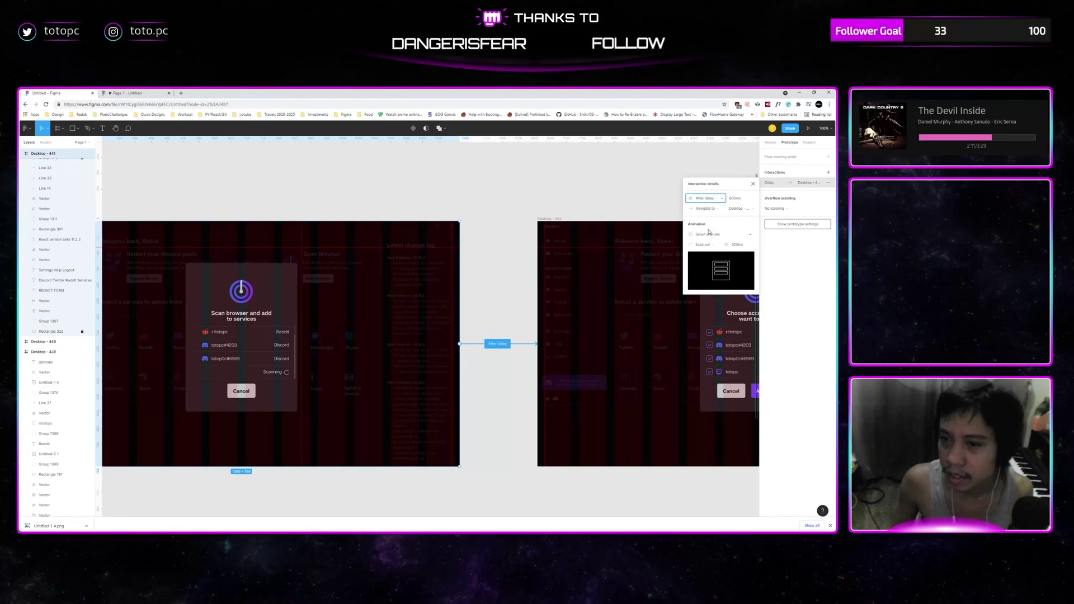
pyautogui.click(709, 233)
pyautogui.click(713, 228)
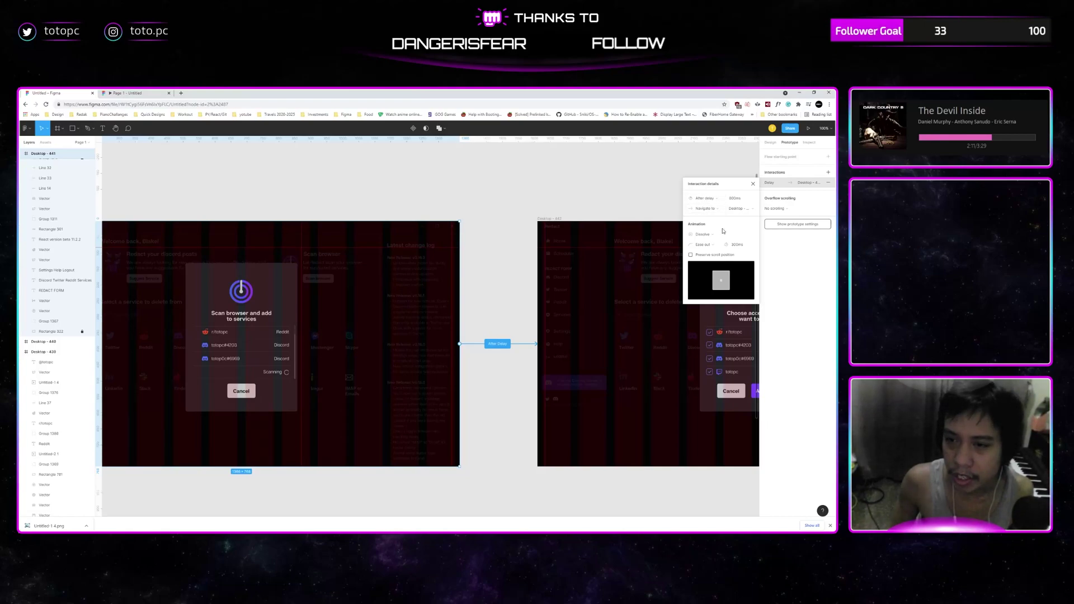
# Change the Desktop-441 transition animation to Instant, keeping the After delay trigger.
pyautogui.click(705, 234)
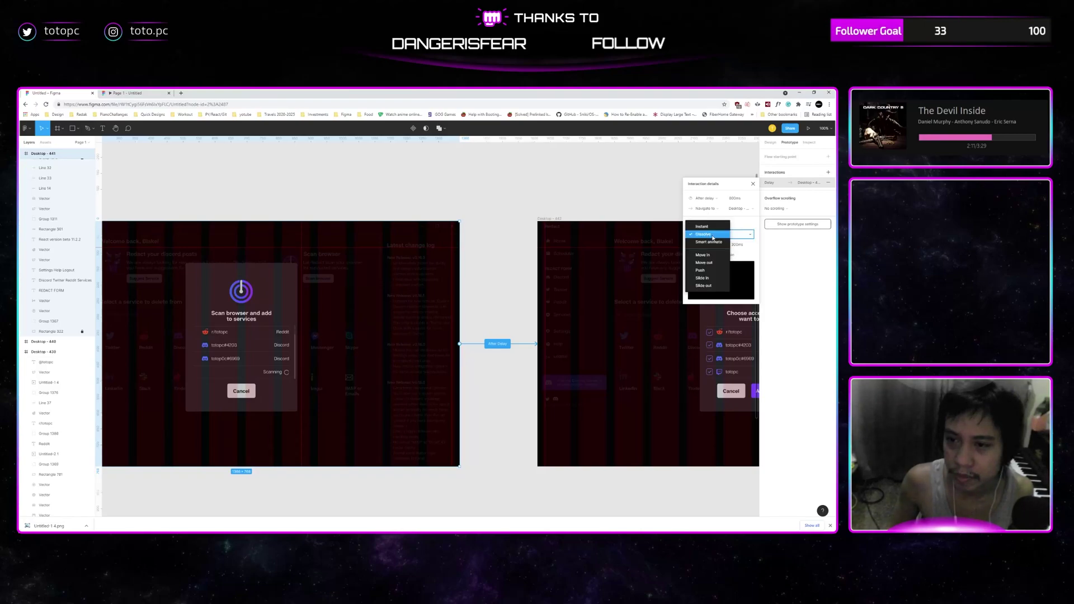
pyautogui.click(705, 225)
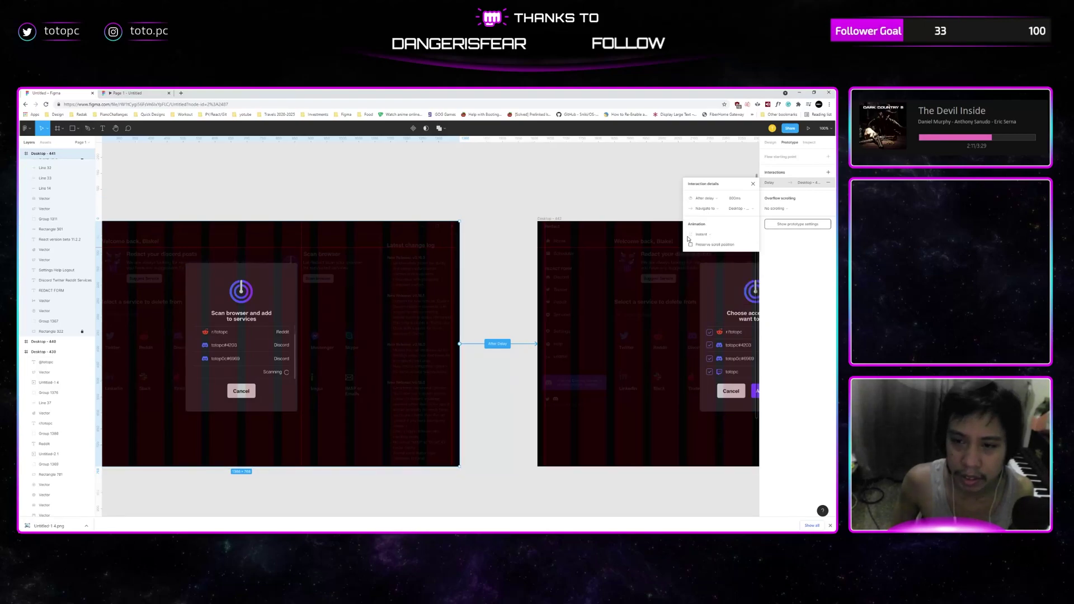
pyautogui.click(700, 199)
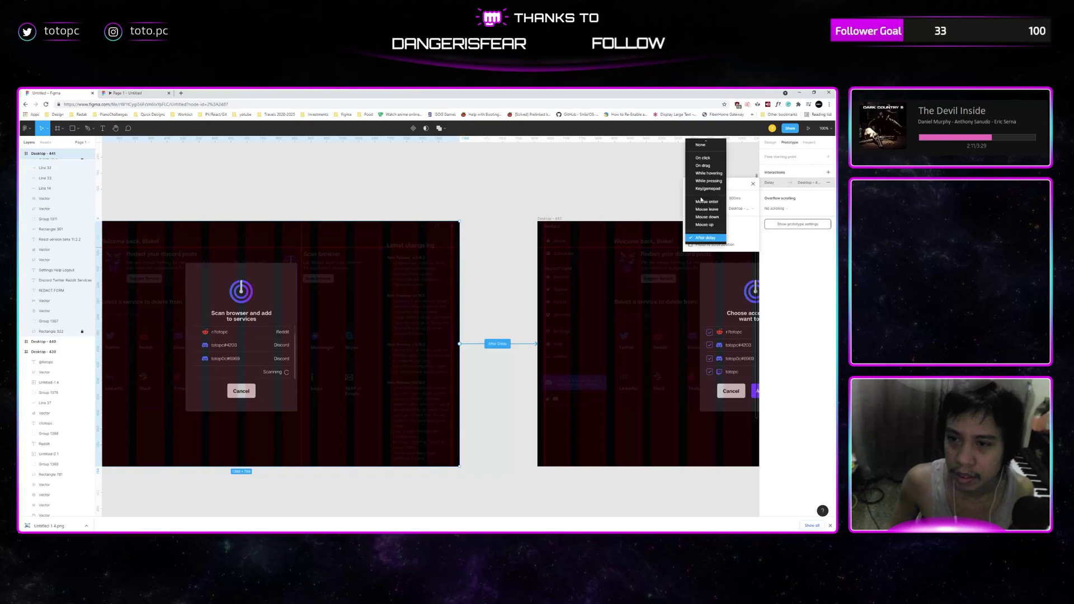
pyautogui.click(735, 198)
pyautogui.click(733, 199)
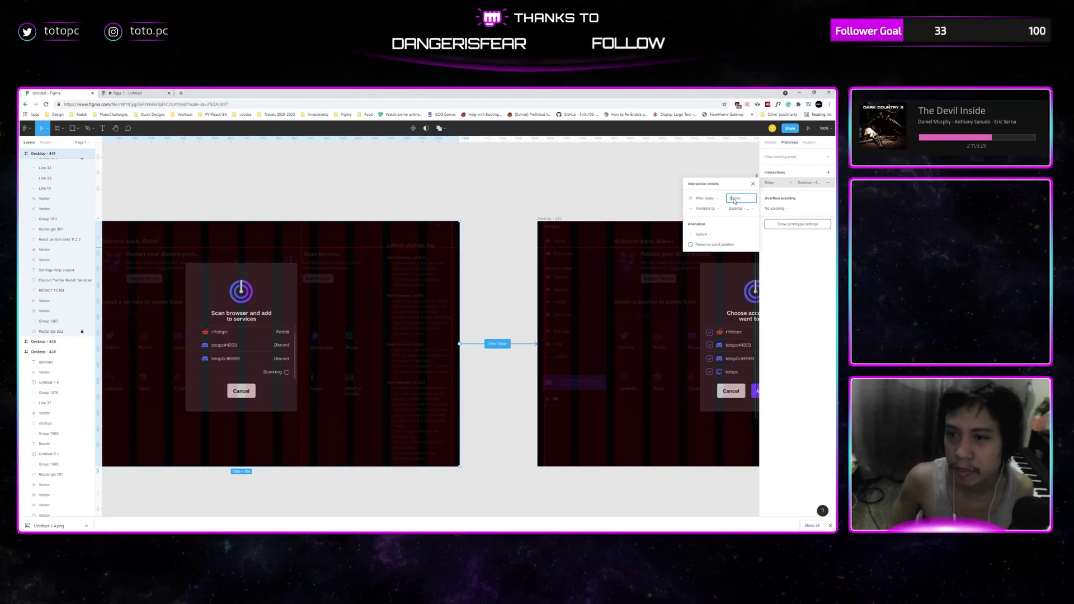
pyautogui.click(511, 192)
pyautogui.hscroll(10, 356, 192)
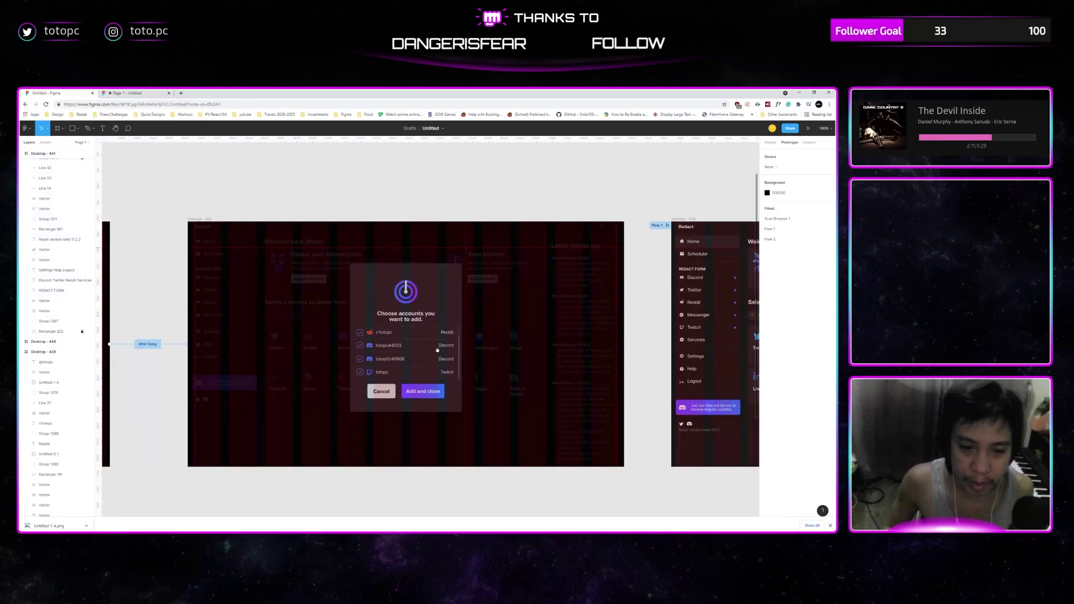
# Link the Add and close button to Desktop-443 with a Dissolve animation.
pyautogui.hscroll(3, 369, 335)
pyautogui.click(380, 382)
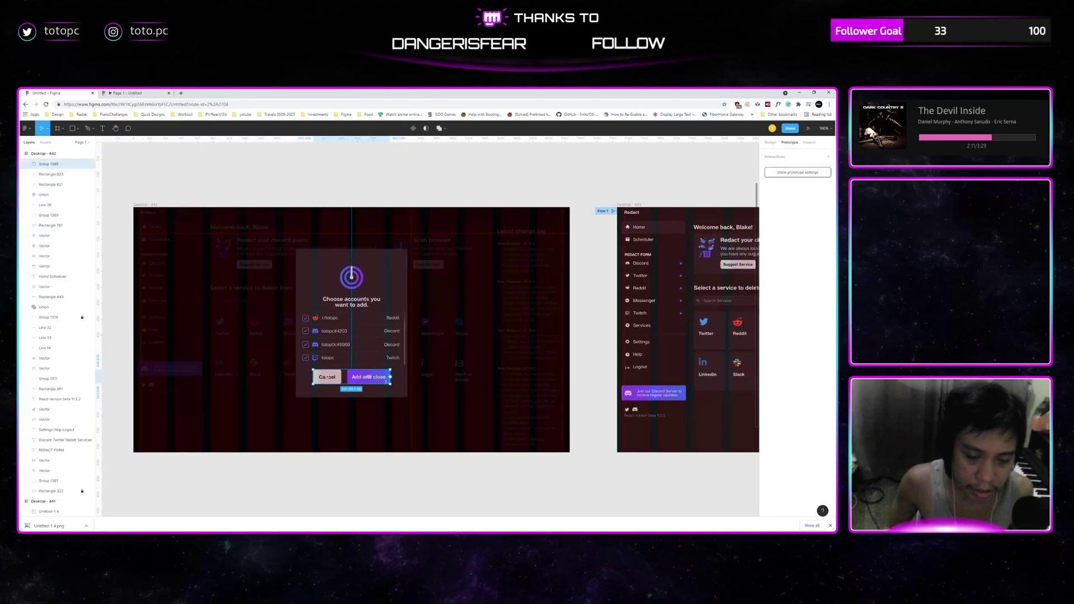
pyautogui.doubleClick(386, 381)
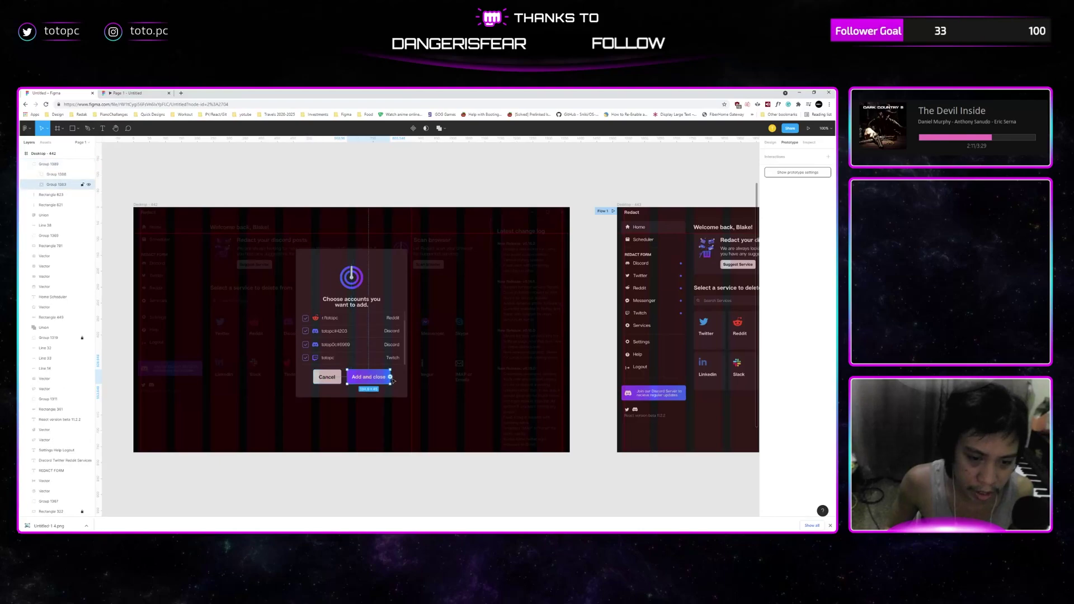
pyautogui.moveTo(389, 376); pyautogui.dragTo(688, 274)
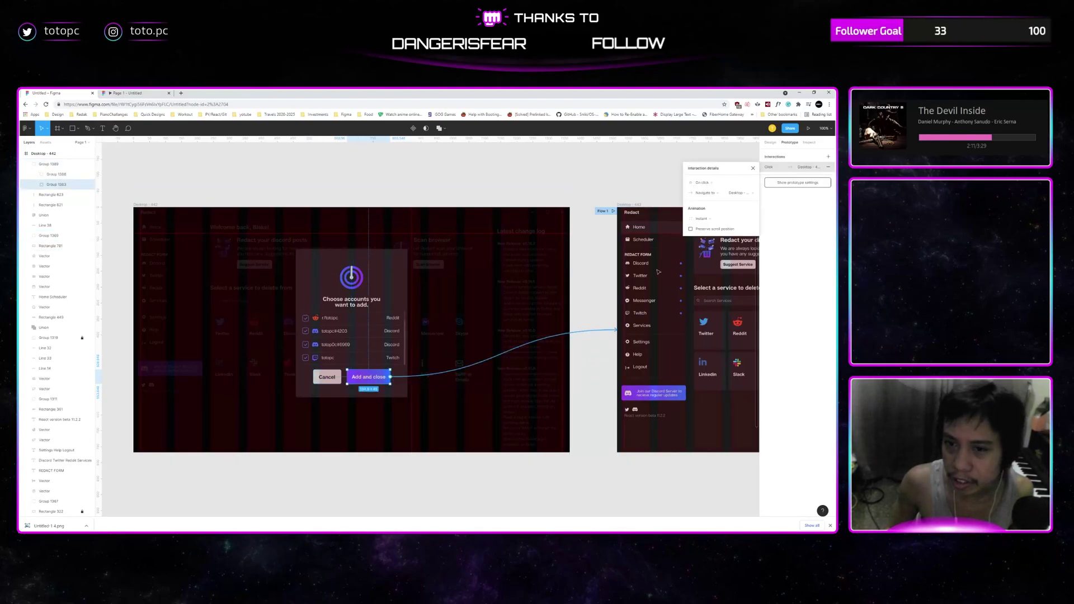
pyautogui.hscroll(3, 529, 263)
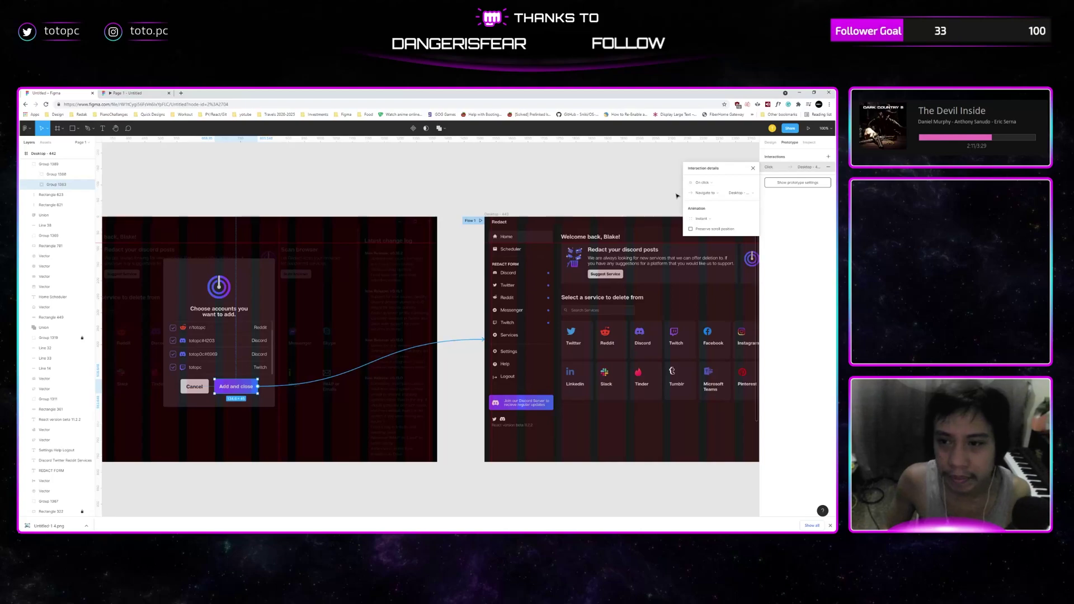
pyautogui.click(704, 218)
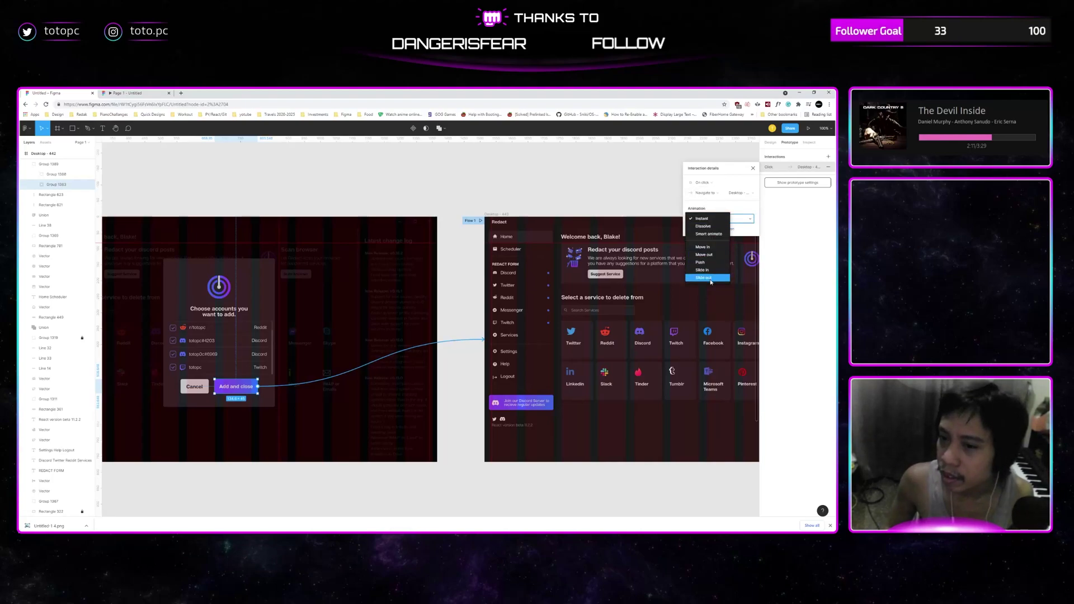
pyautogui.click(706, 228)
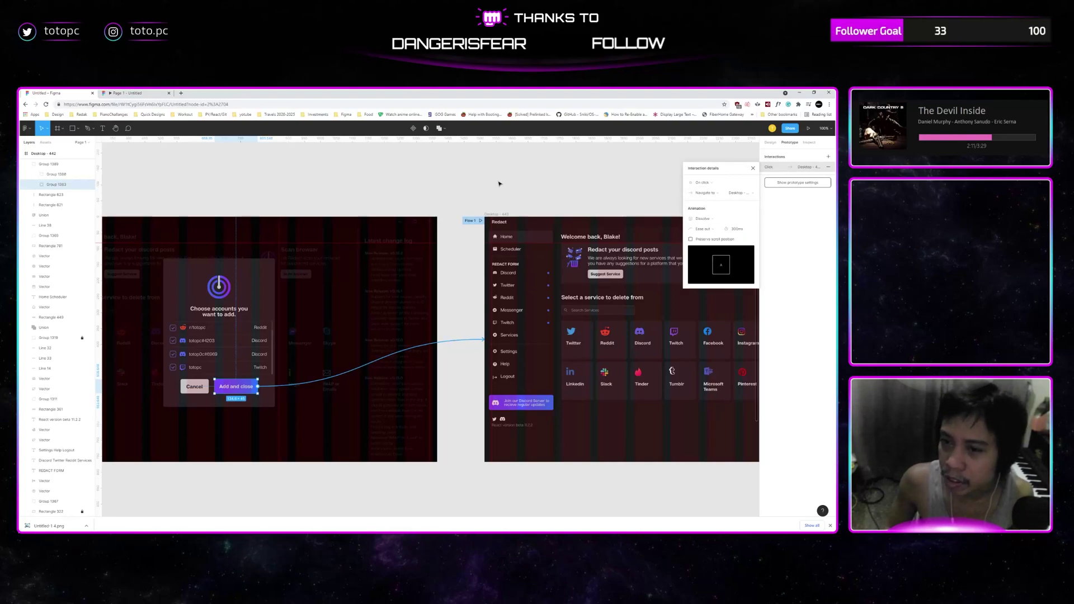
pyautogui.click(499, 184)
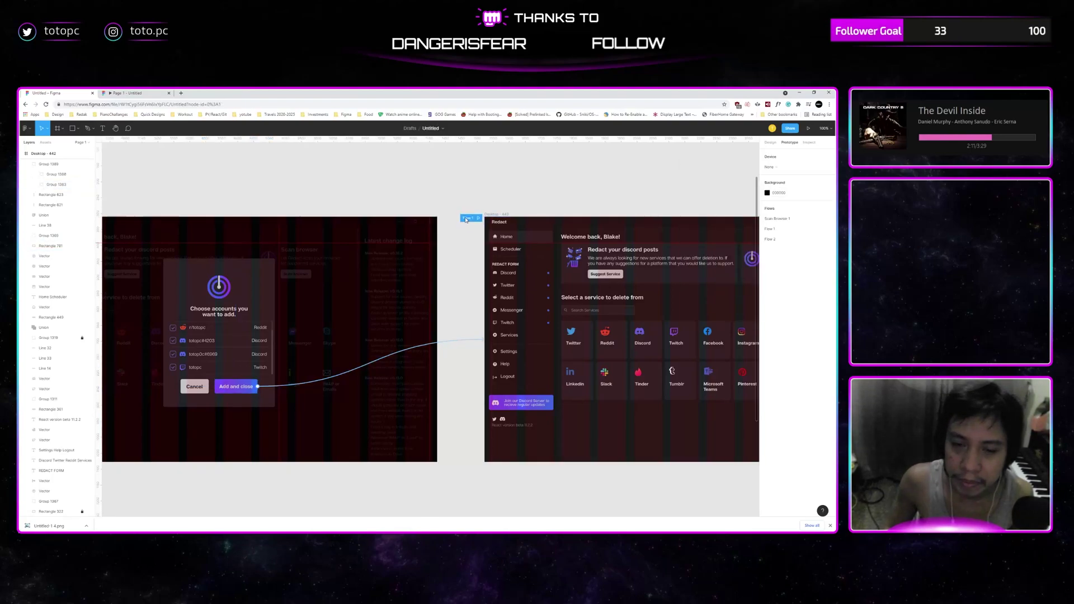
pyautogui.click(471, 220)
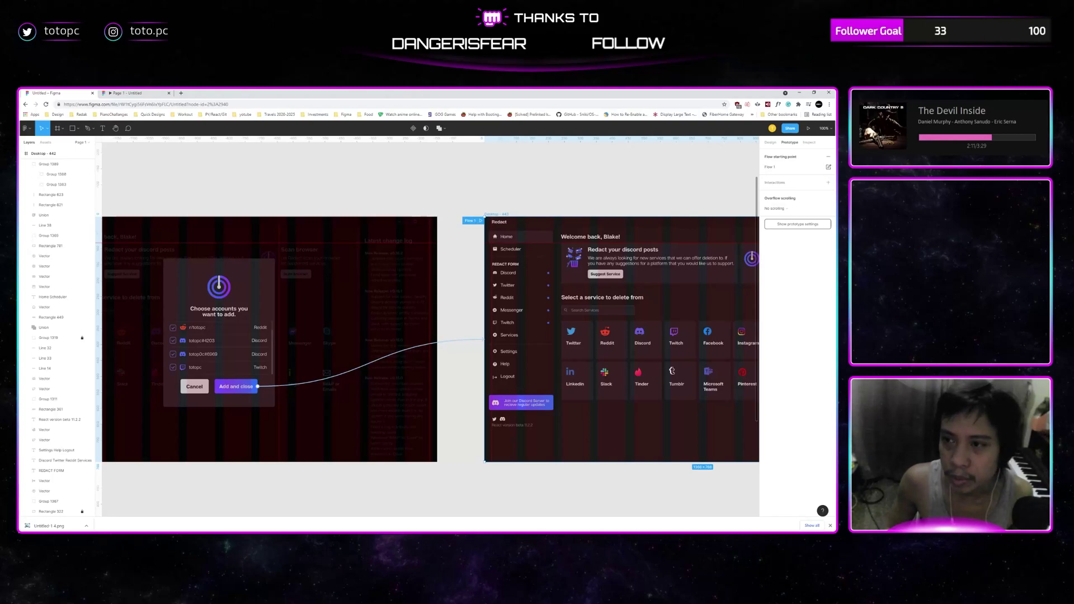
pyautogui.click(630, 172)
pyautogui.press('-')
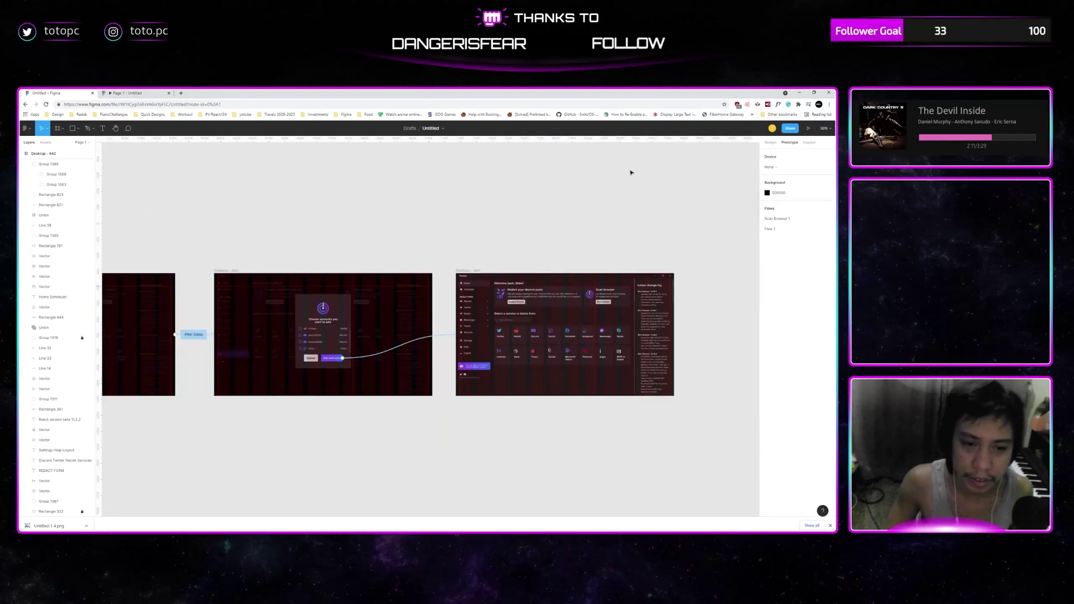
pyautogui.press('-')
pyautogui.hscroll(-5, 512, 222)
pyautogui.hscroll(-1, 487, 218)
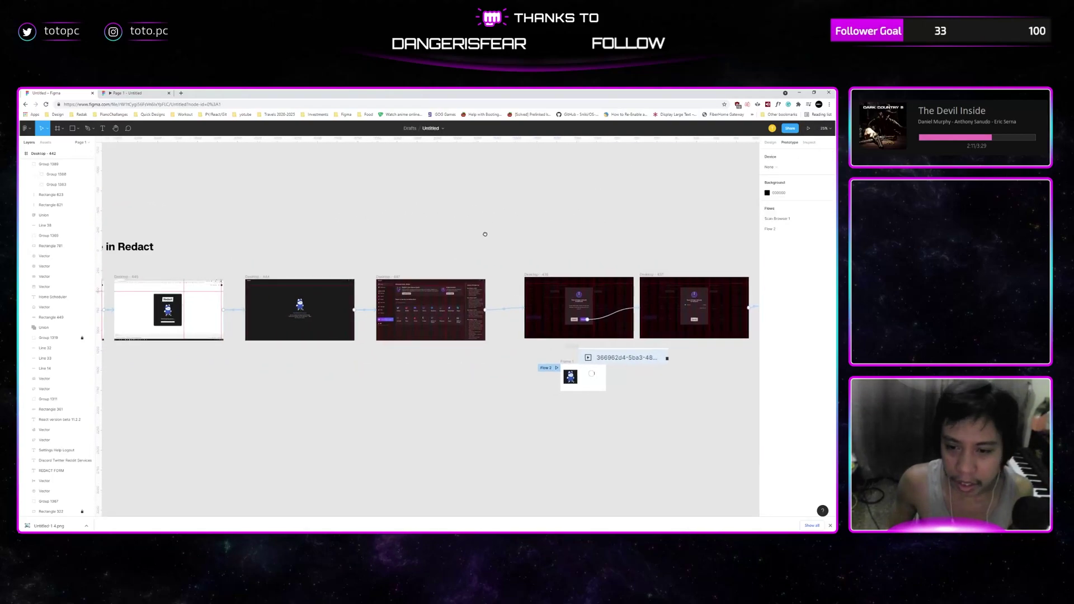
pyautogui.hscroll(-2, 514, 235)
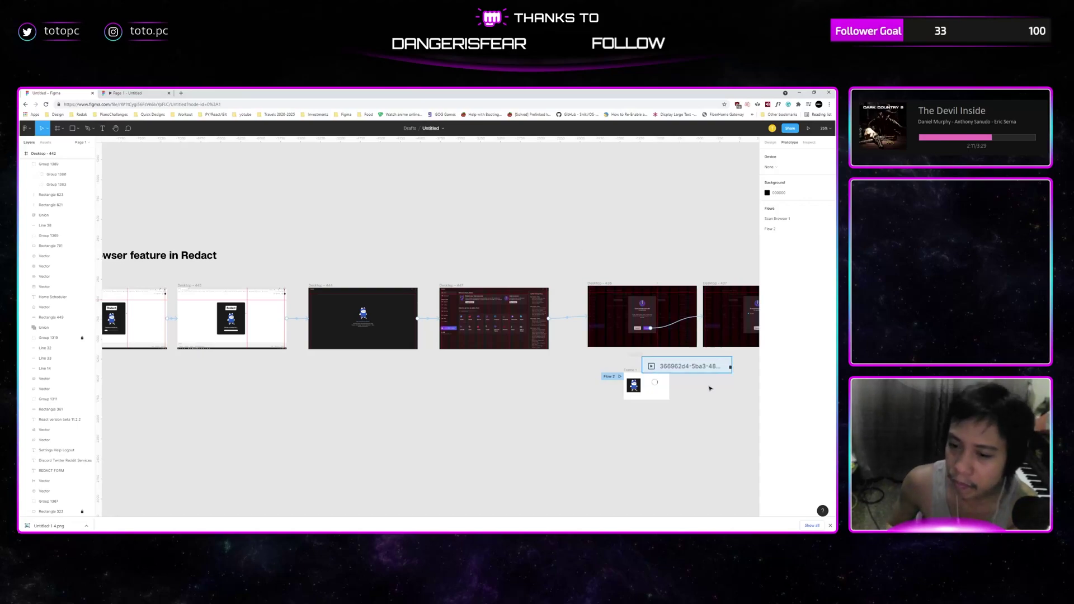
pyautogui.moveTo(707, 395); pyautogui.dragTo(542, 398)
pyautogui.hotkey('ctrl', '=')
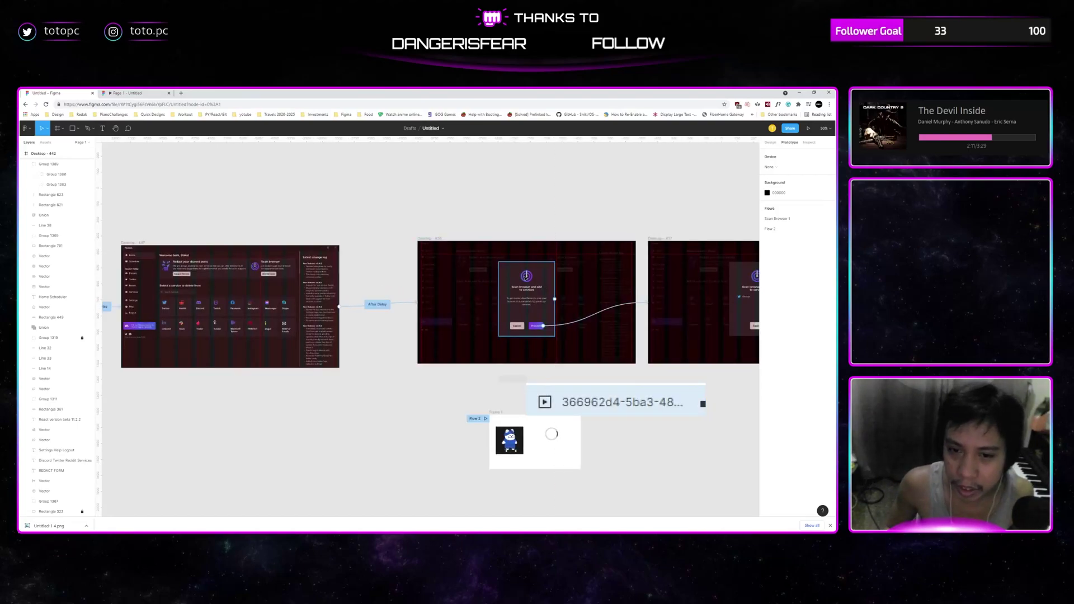
pyautogui.click(531, 277)
pyautogui.hscroll(4, 540, 281)
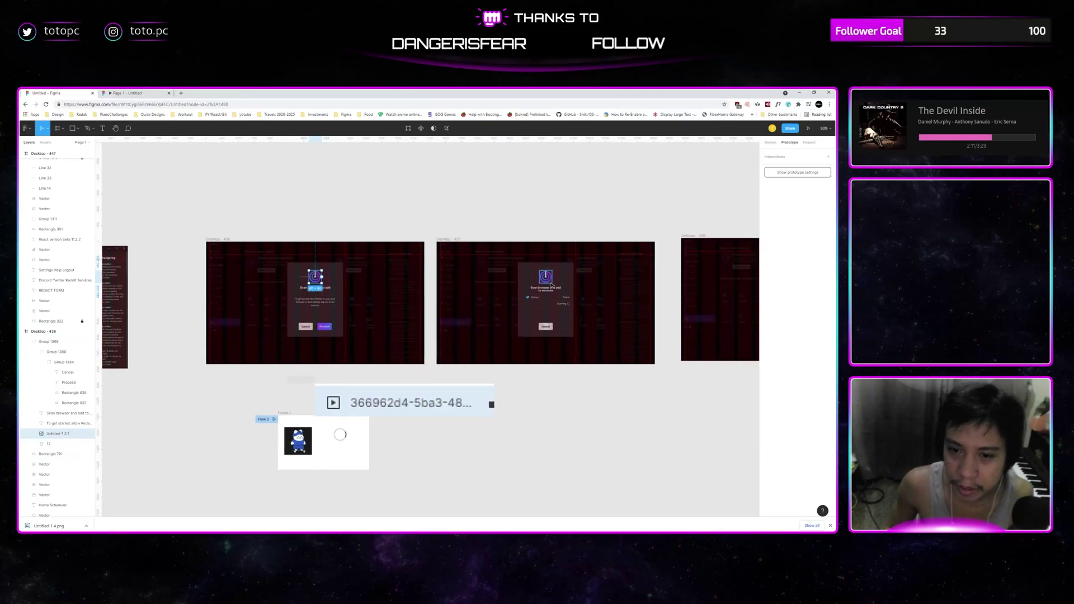
pyautogui.click(545, 277)
pyautogui.hscroll(-3, 476, 340)
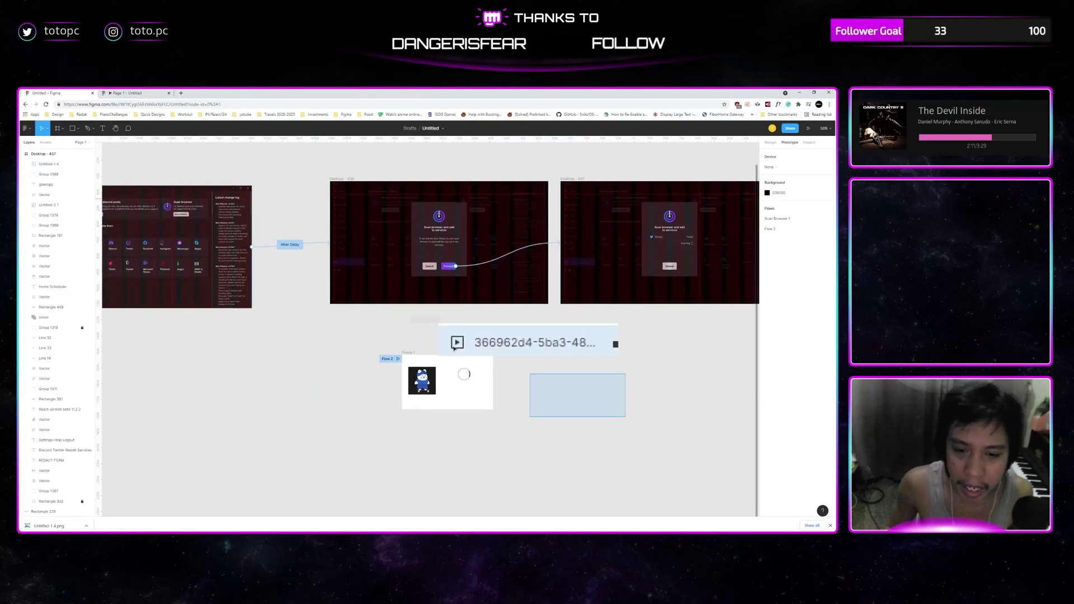
pyautogui.click(476, 340)
pyautogui.scroll(3, 498, 339)
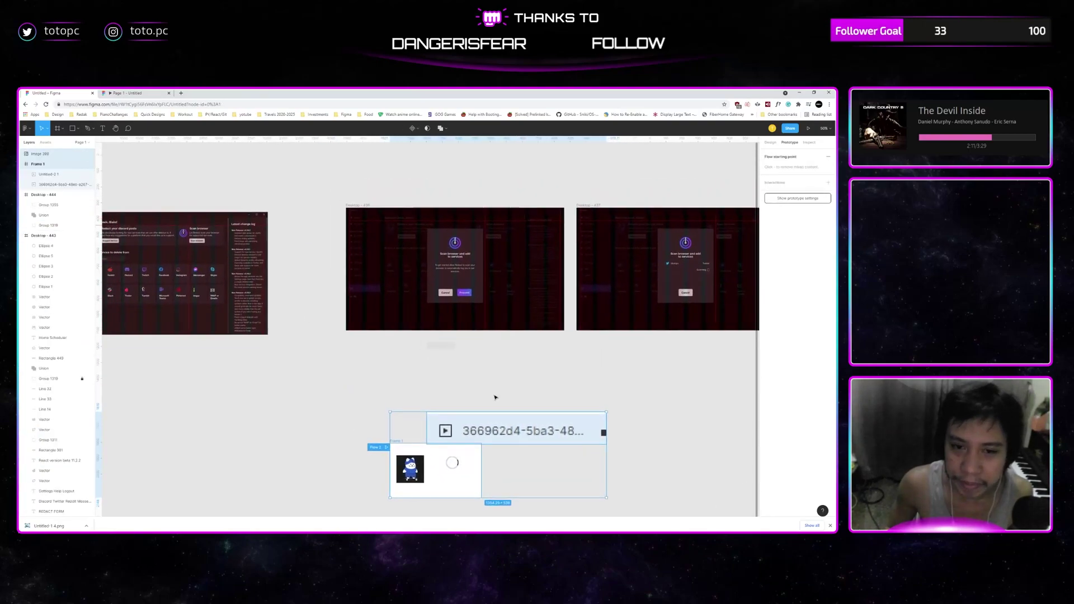
pyautogui.hotkey('ctrl', '-')
pyautogui.hscroll(-4, 438, 365)
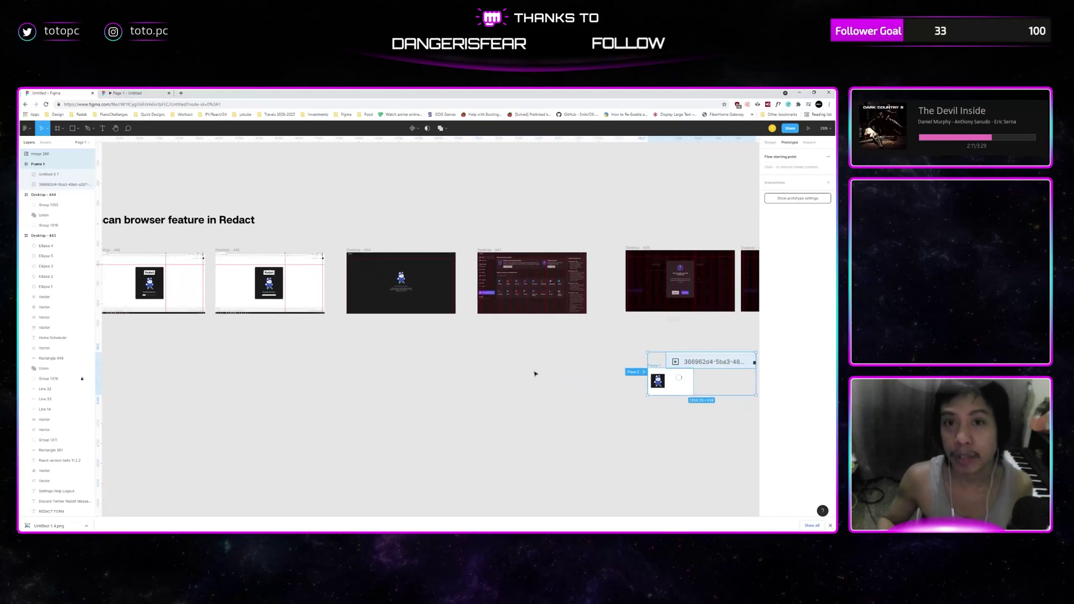
# Present the prototype, clicking Proceed and then Add and close, before returning to the editor.
pyautogui.click(808, 128)
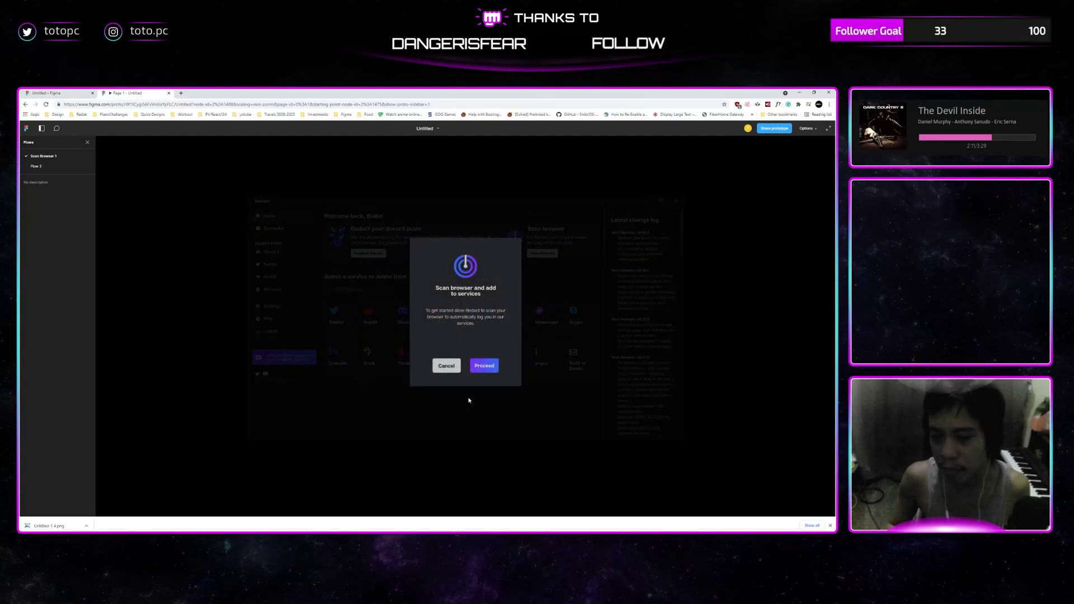
pyautogui.click(483, 366)
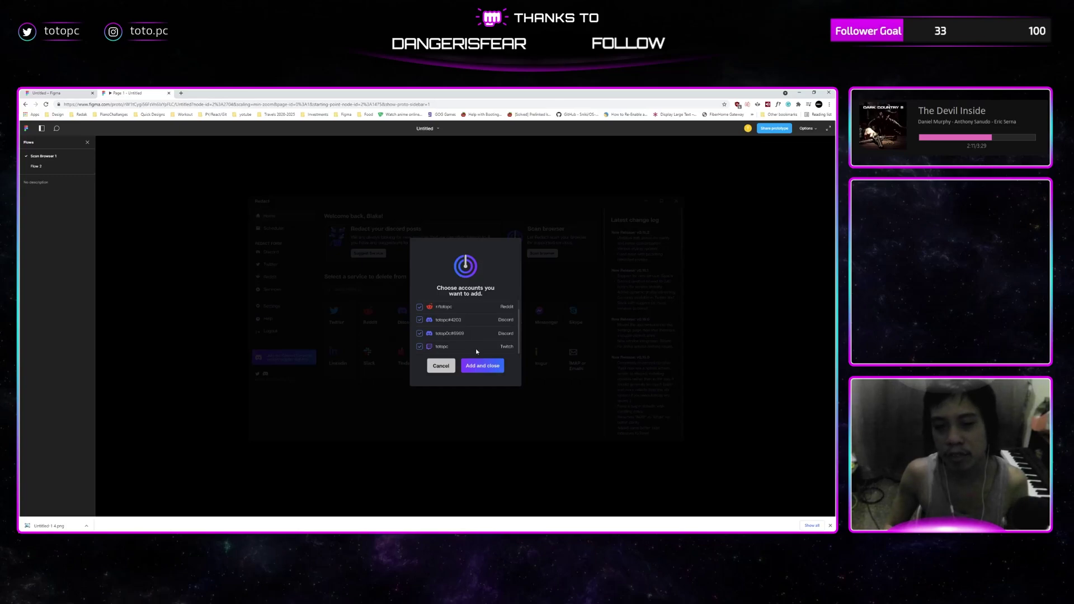
pyautogui.click(484, 366)
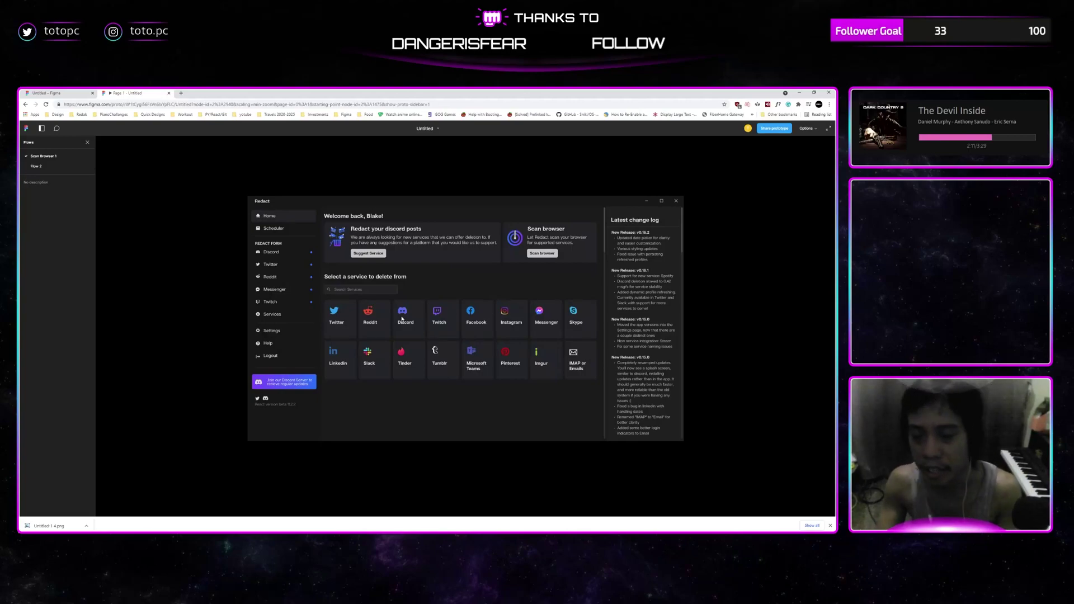
pyautogui.hotkey('ctrl', 'Tab')
# Select Frame 1, the stray frame holding the video thumbnail, on the canvas.
pyautogui.hscroll(3, 388, 376)
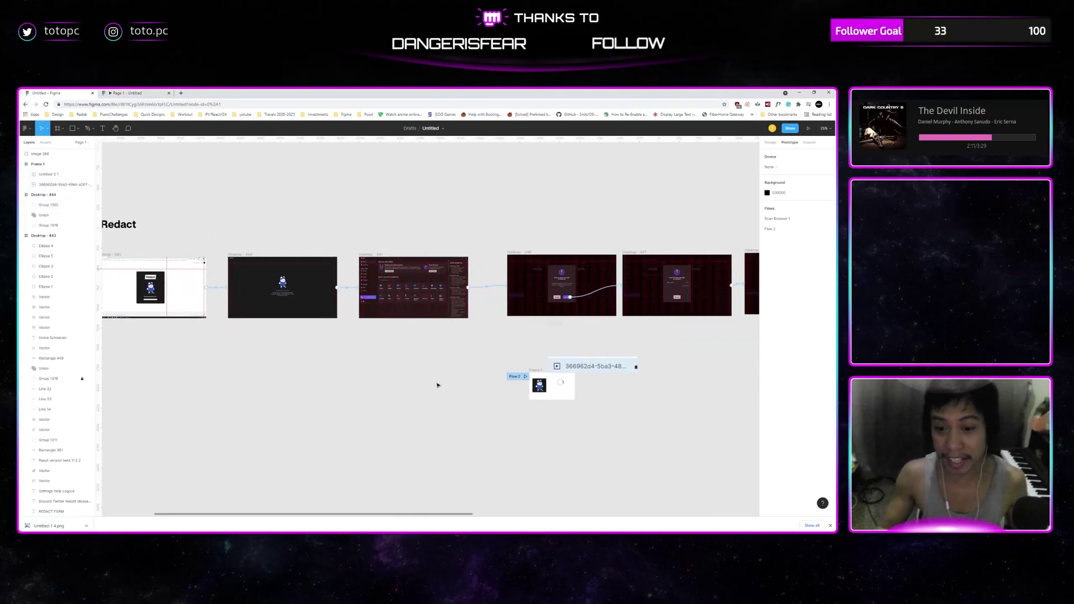
pyautogui.moveTo(541, 399); pyautogui.dragTo(443, 372)
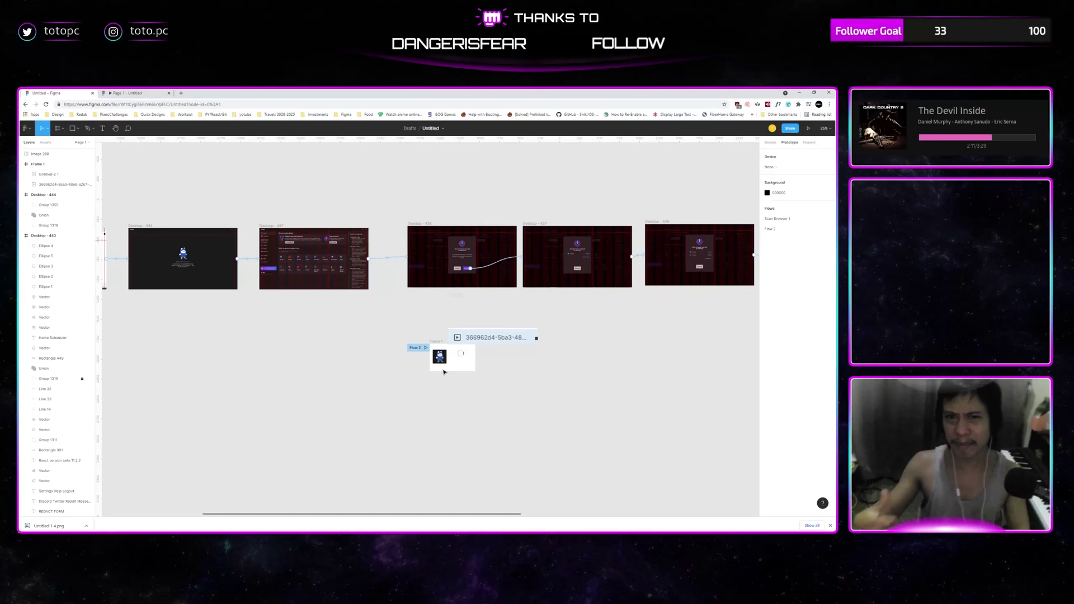
pyautogui.click(443, 372)
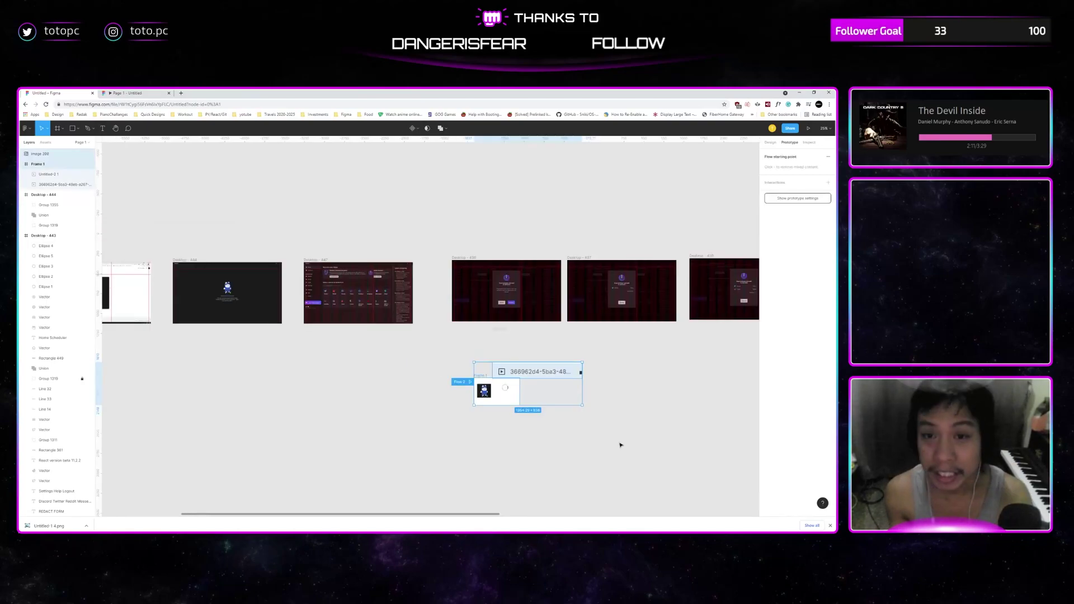
pyautogui.hscroll(-3, 597, 350)
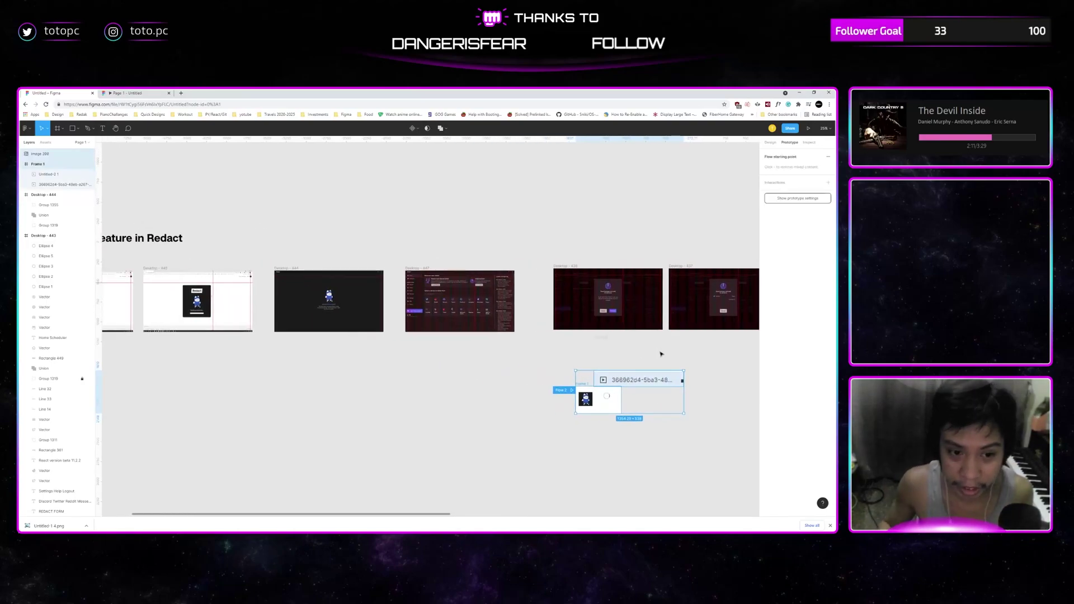
pyautogui.hscroll(-2, 615, 361)
pyautogui.hscroll(-2, 533, 372)
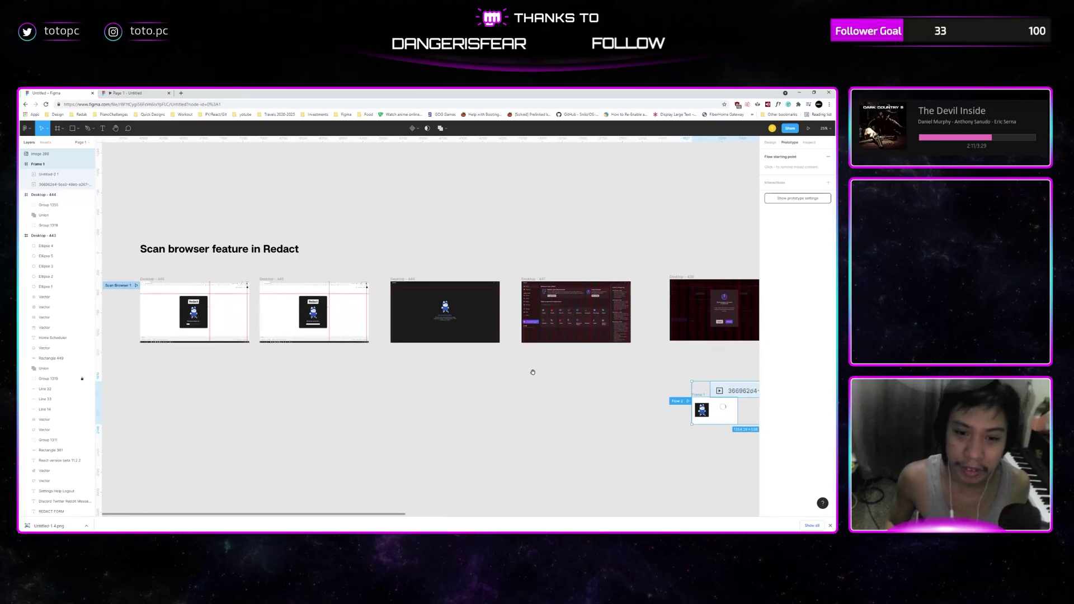
pyautogui.hscroll(3, 559, 373)
pyautogui.hscroll(3, 475, 376)
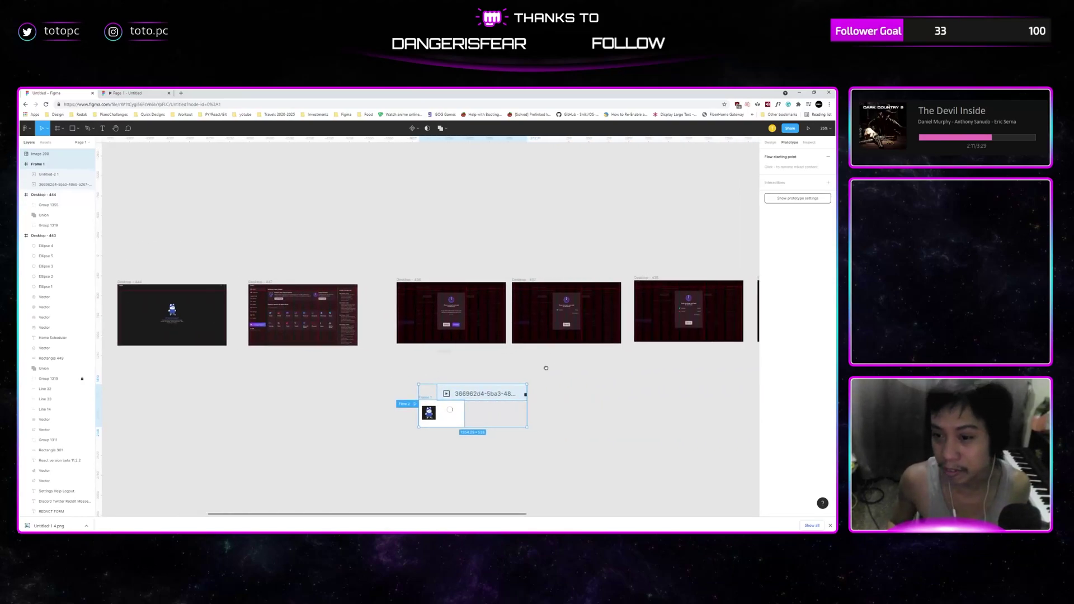
pyautogui.hscroll(5, 546, 368)
pyautogui.hscroll(3, 407, 403)
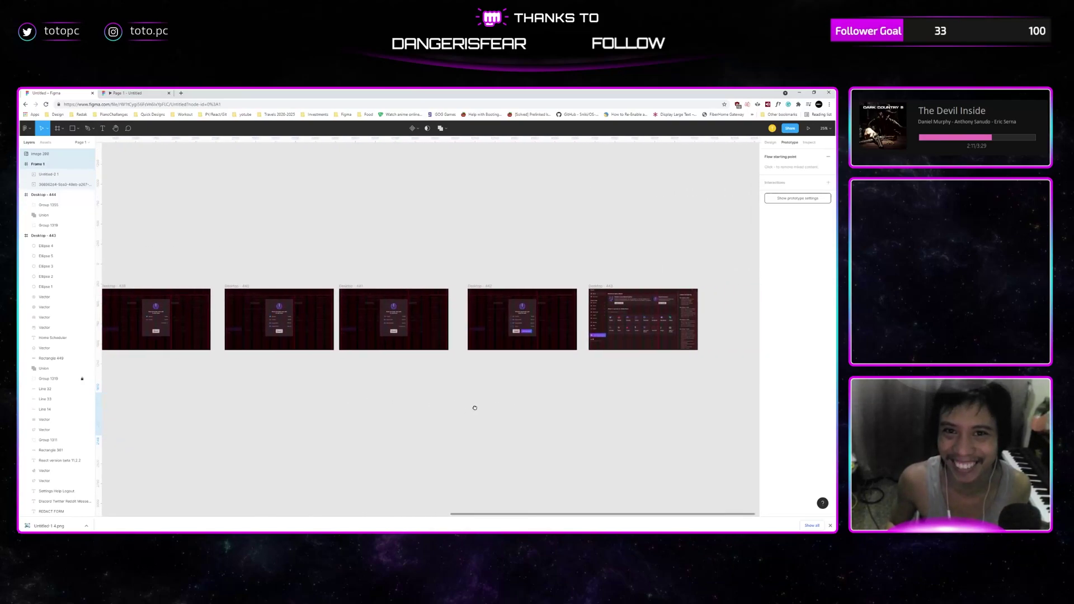
pyautogui.hscroll(-3, 475, 408)
pyautogui.hscroll(-3, 559, 392)
pyautogui.hscroll(-2, 488, 389)
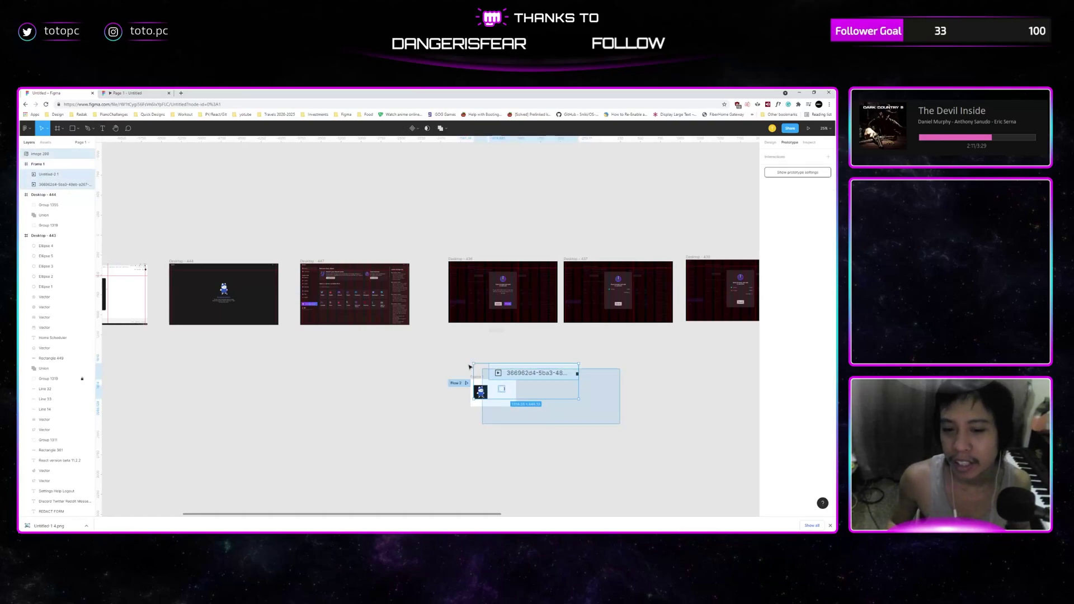
# Delete Frame 1 and return the view to the start of the Scan Browser 1 flow.
pyautogui.press('Delete')
pyautogui.moveTo(479, 361); pyautogui.dragTo(530, 372)
pyautogui.hscroll(-2, 530, 373)
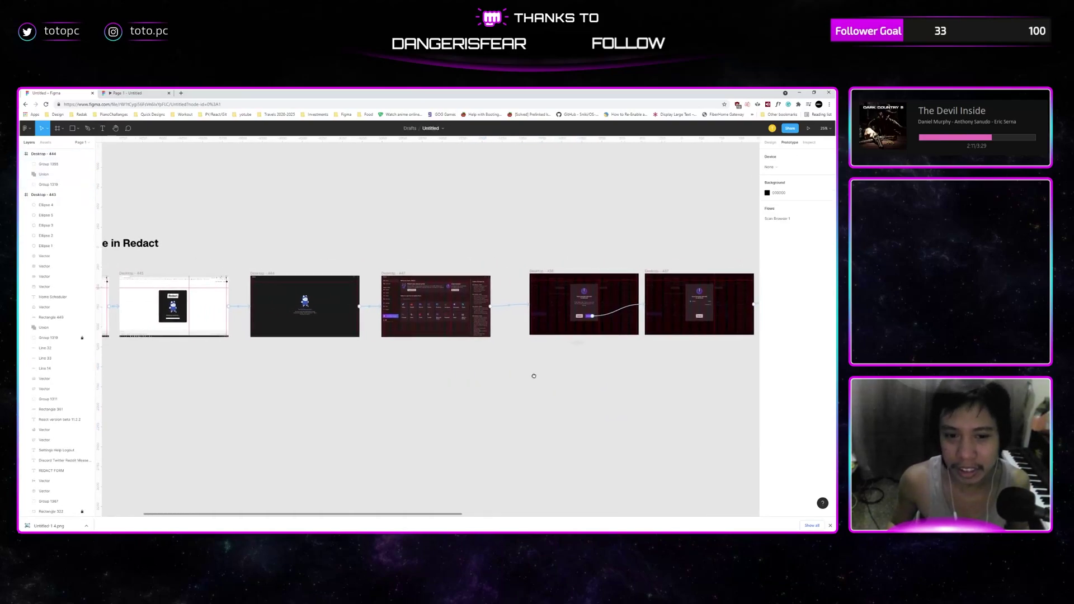
pyautogui.hscroll(-1, 531, 375)
pyautogui.hscroll(-2, 507, 374)
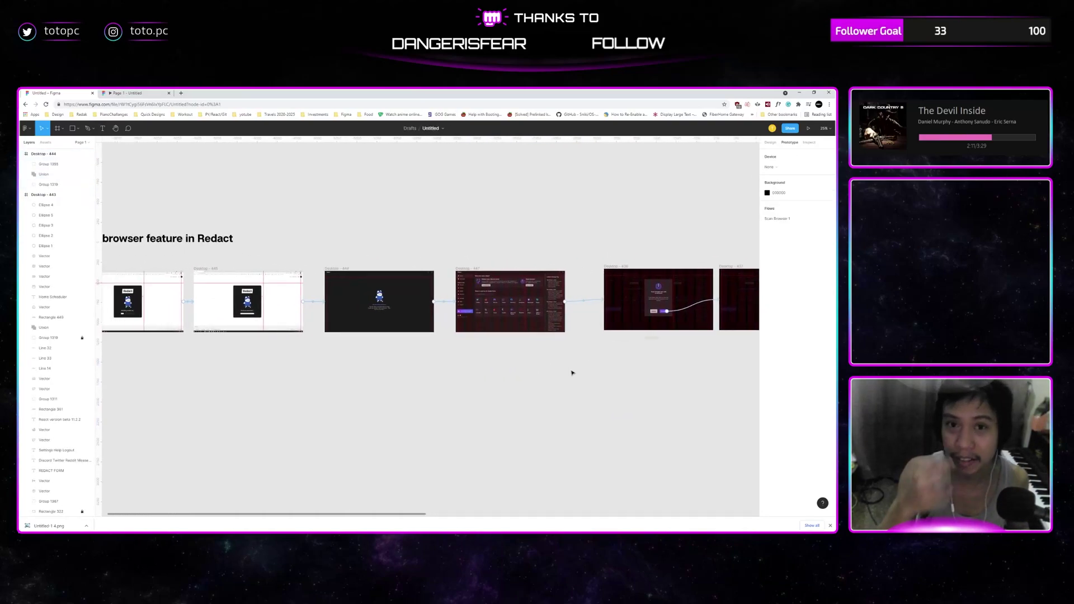